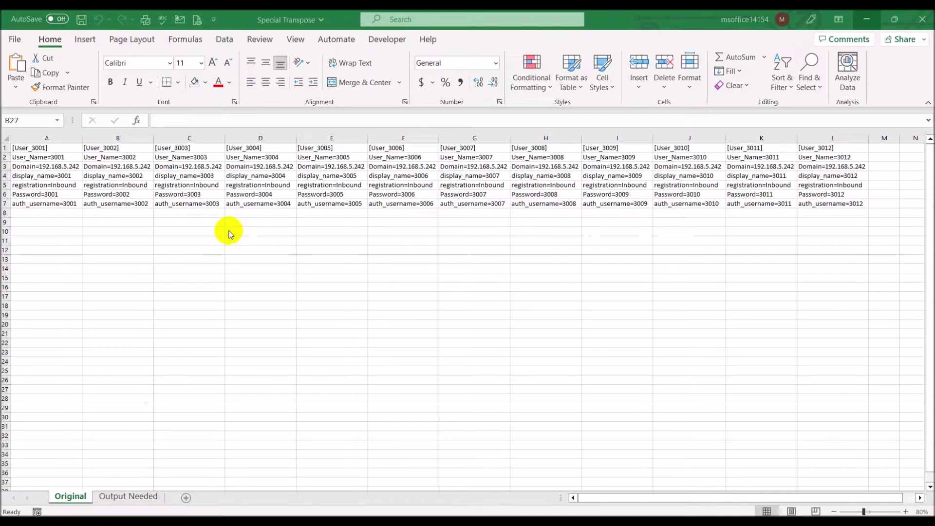
- Examine the user record columns on the Original sheet and the single-column layout on the Output Needed sheet
click(120, 184)
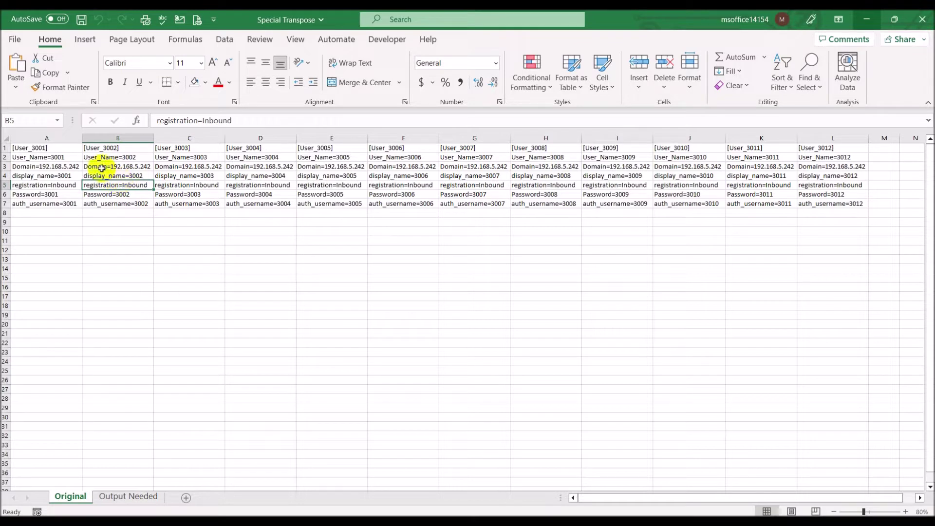
click(61, 134)
click(105, 135)
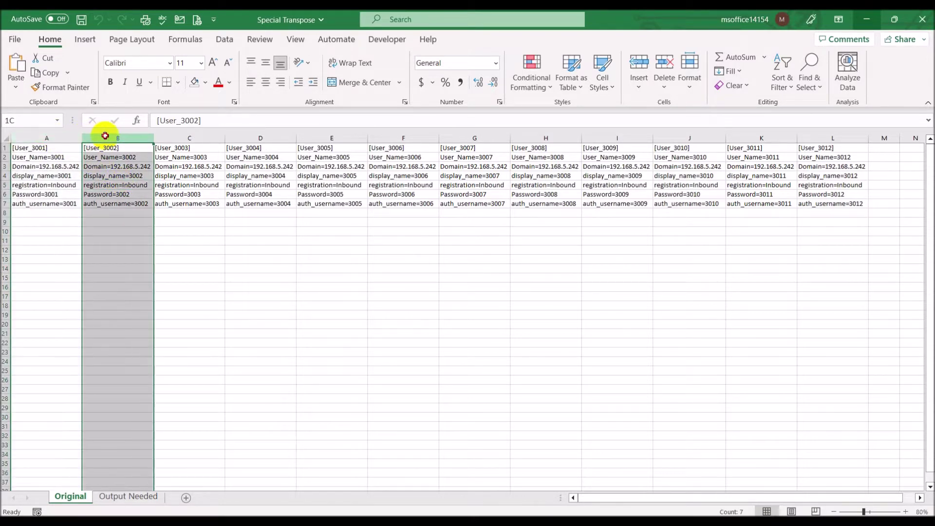
click(185, 135)
click(259, 135)
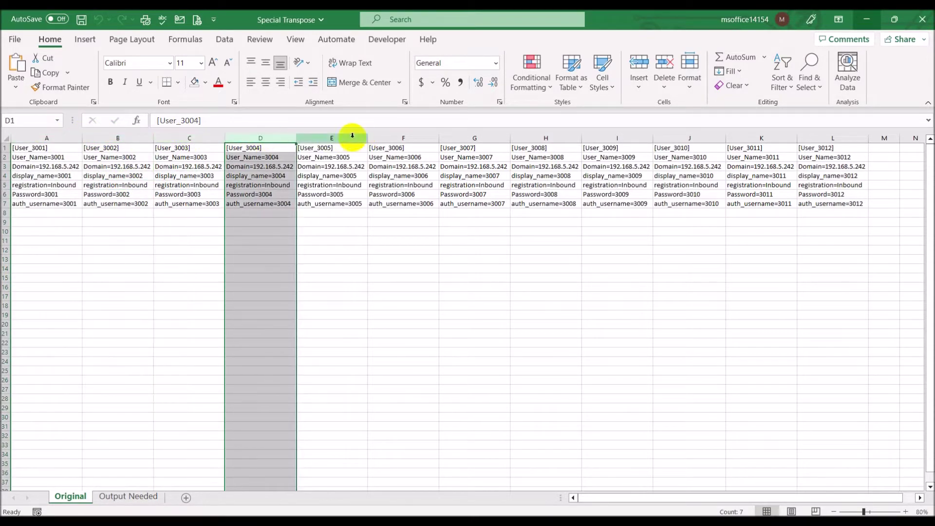
click(348, 136)
click(421, 135)
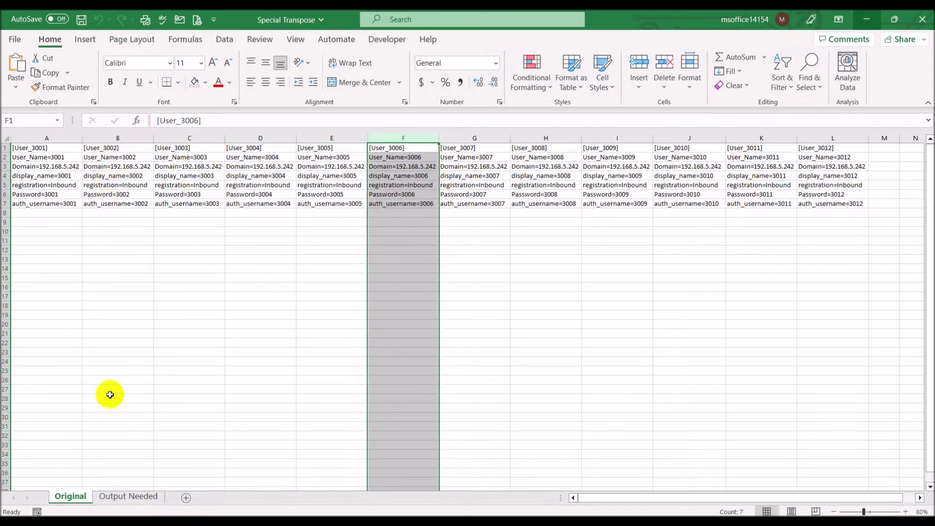
click(126, 496)
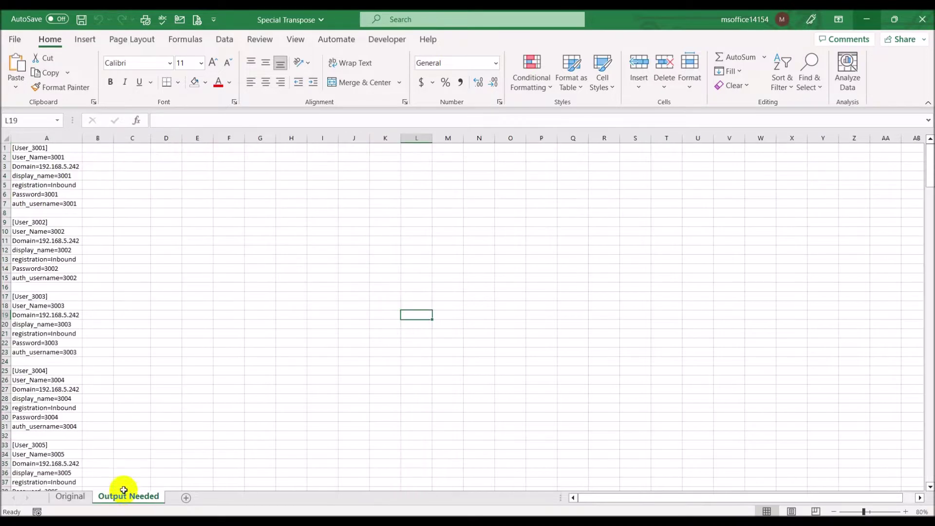
click(197, 305)
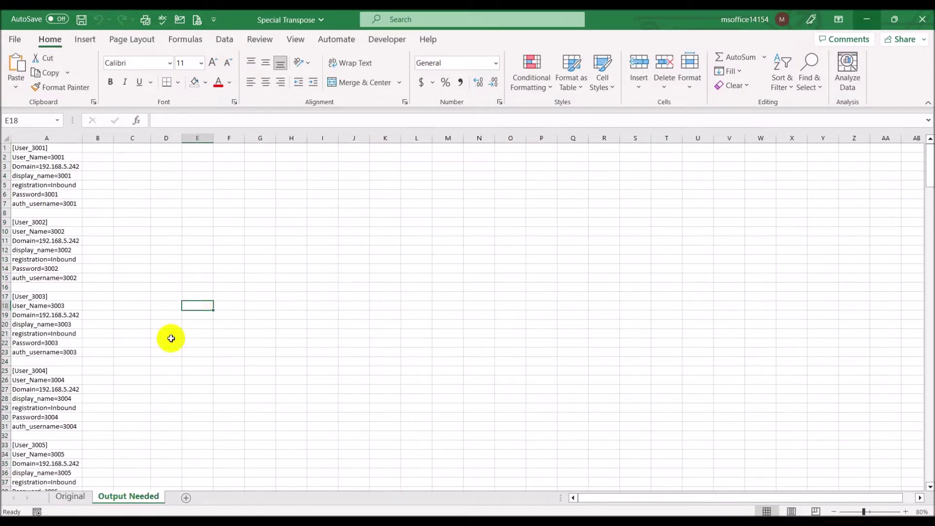
- Compare A1:A7 on the Original sheet with the block in A1:A8 and the start of the next block on Output Needed
click(69, 495)
drag(58, 147, 56, 199)
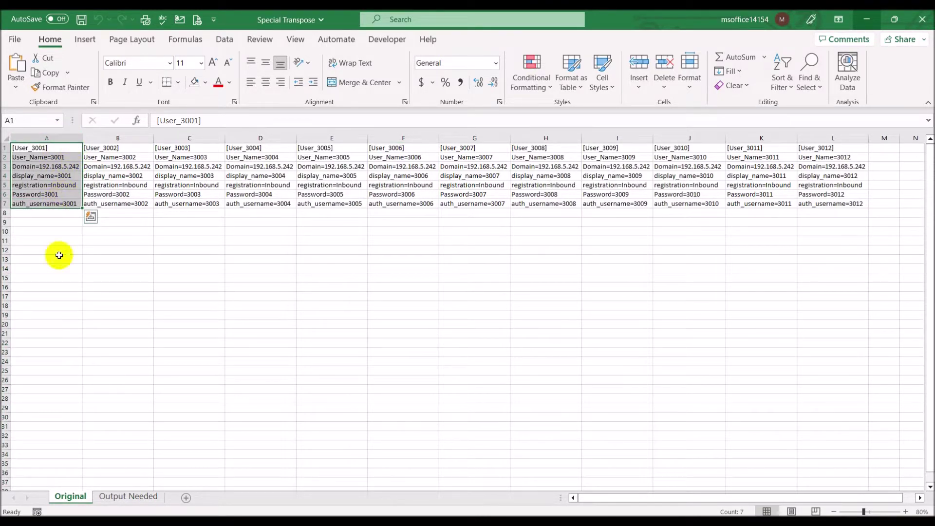
click(127, 495)
drag(34, 147, 46, 213)
click(70, 496)
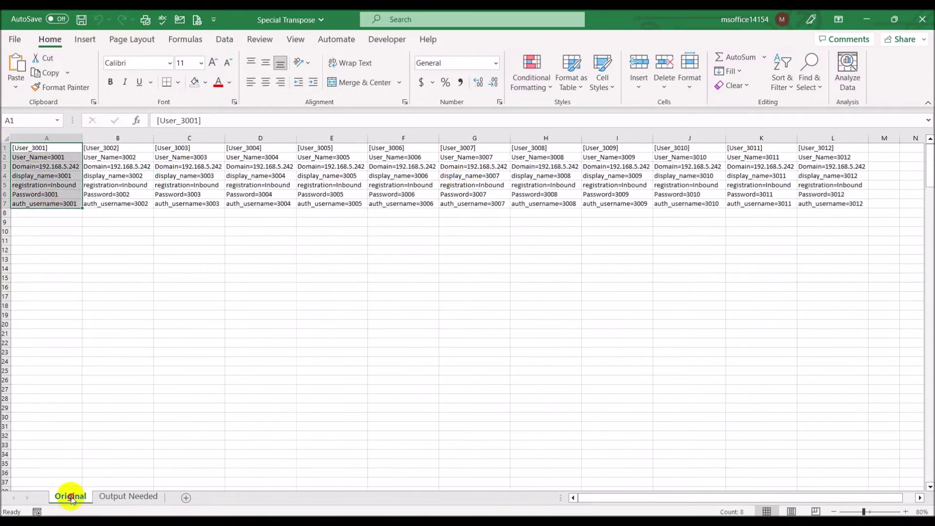
click(124, 502)
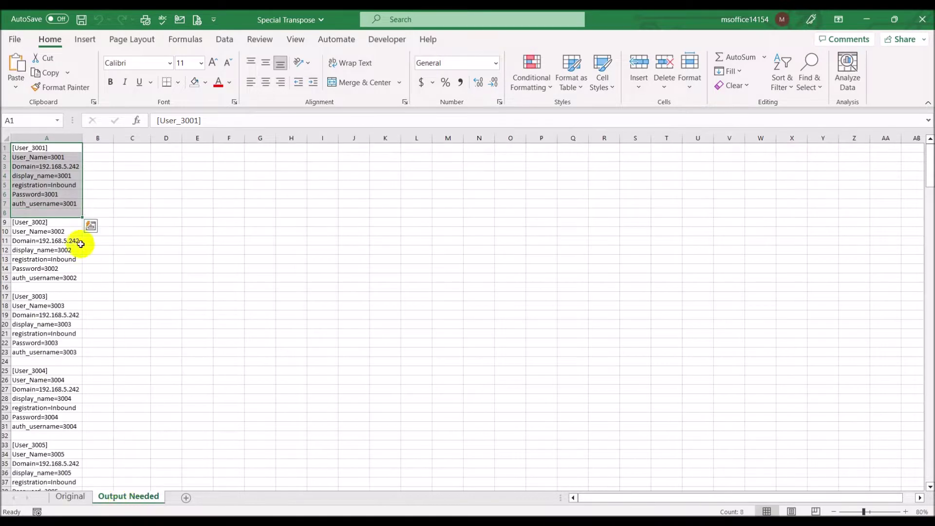
click(58, 212)
click(57, 225)
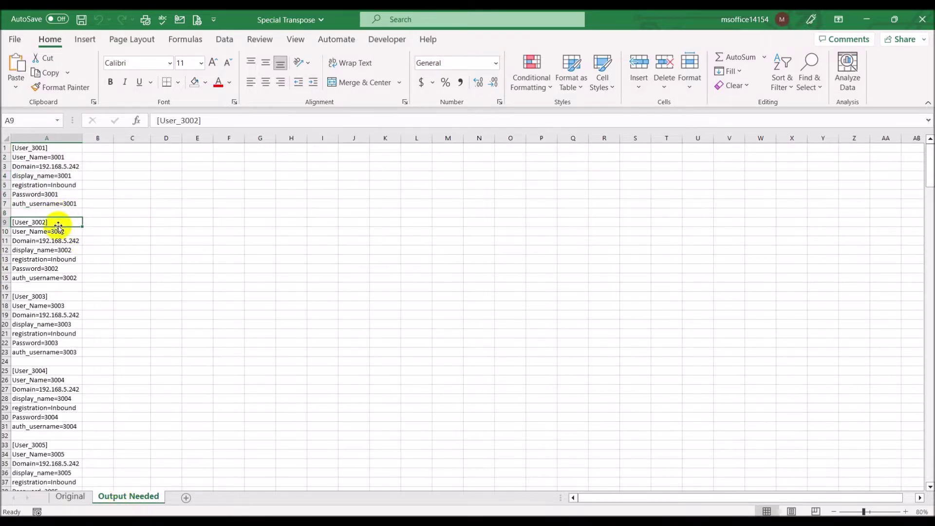
- Compare the column B and C records on the Original sheet with their stacked blocks on the Output Needed sheet
click(70, 495)
drag(109, 148, 112, 203)
click(126, 496)
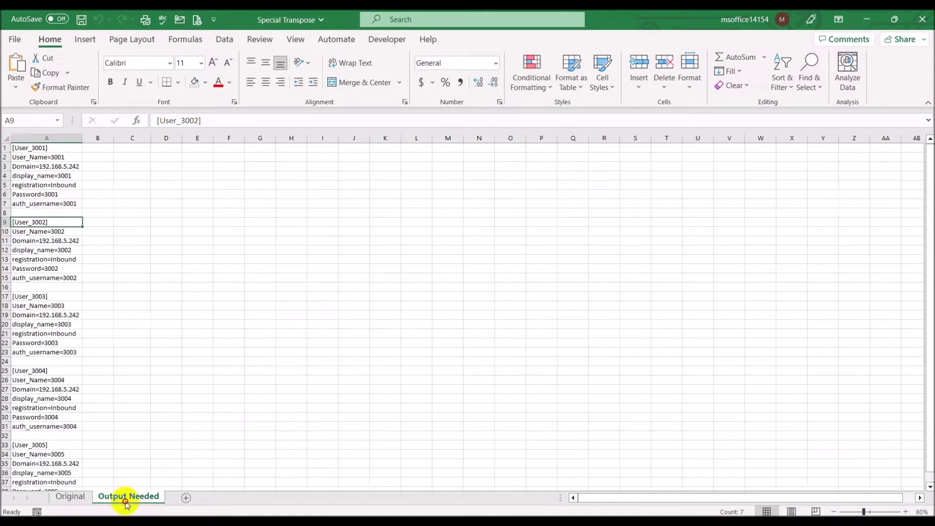
click(47, 287)
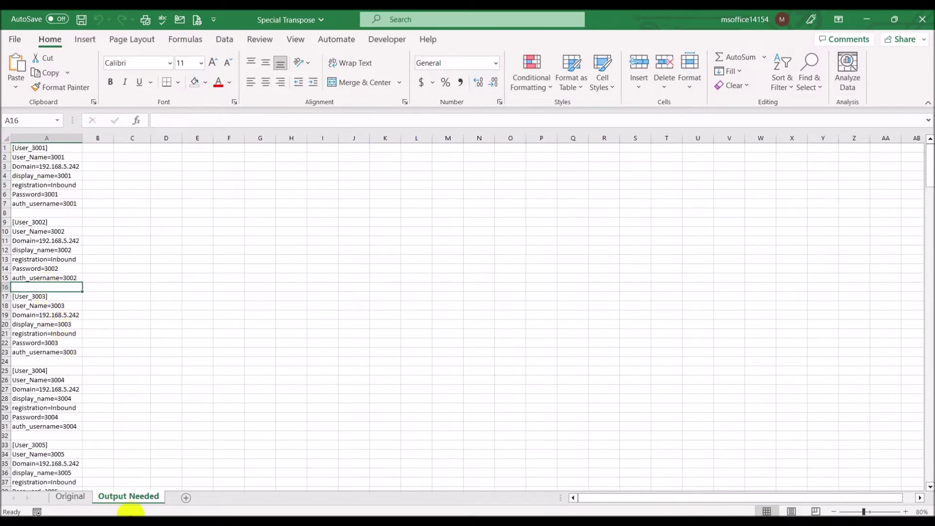
click(78, 496)
drag(182, 147, 183, 203)
click(131, 495)
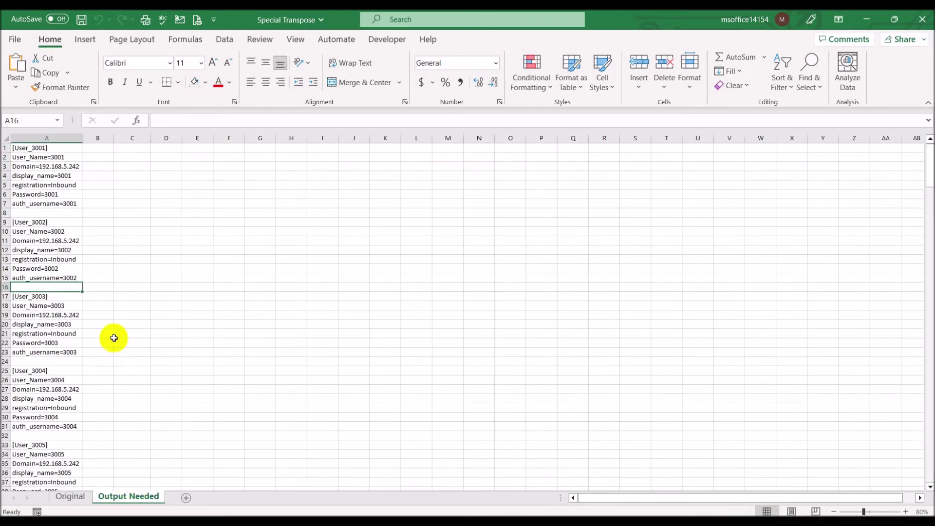
- Fill the first record block, A1:A8, on the Output Needed sheet with yellow
click(57, 145)
drag(57, 145, 66, 212)
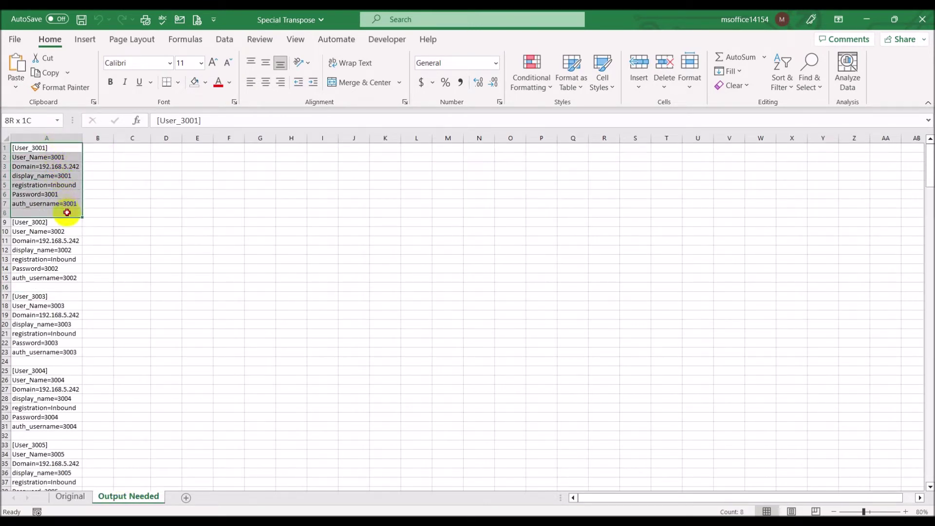
click(205, 82)
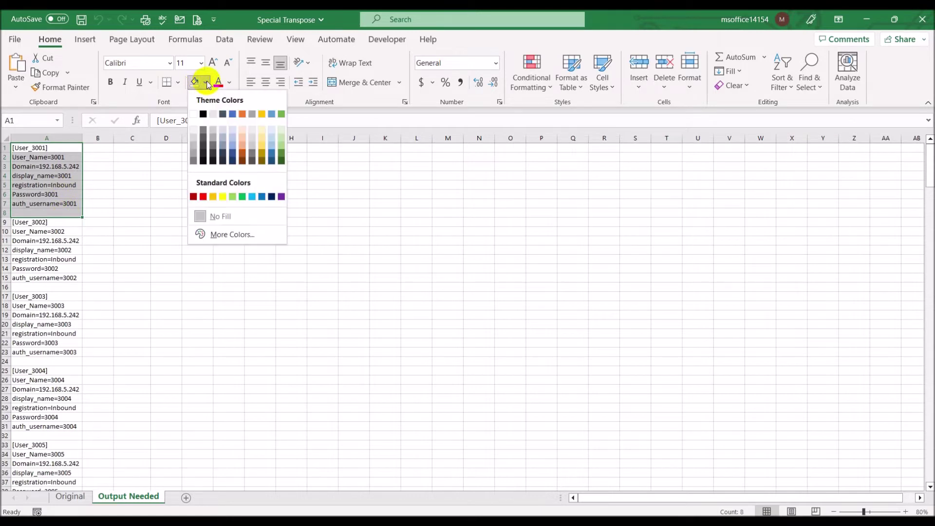
click(222, 198)
- Fill the matching record in A1:A8 on the Original sheet with yellow
click(77, 497)
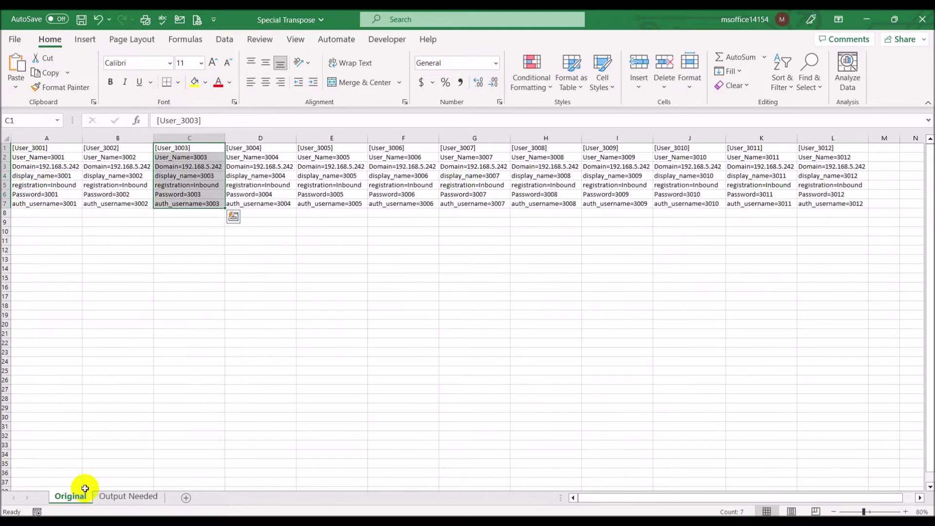
drag(38, 149, 41, 214)
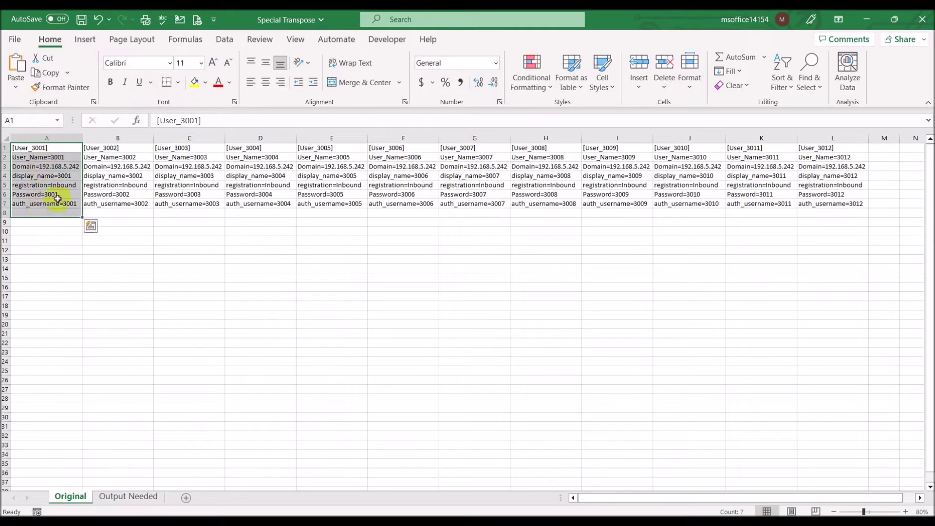
click(194, 82)
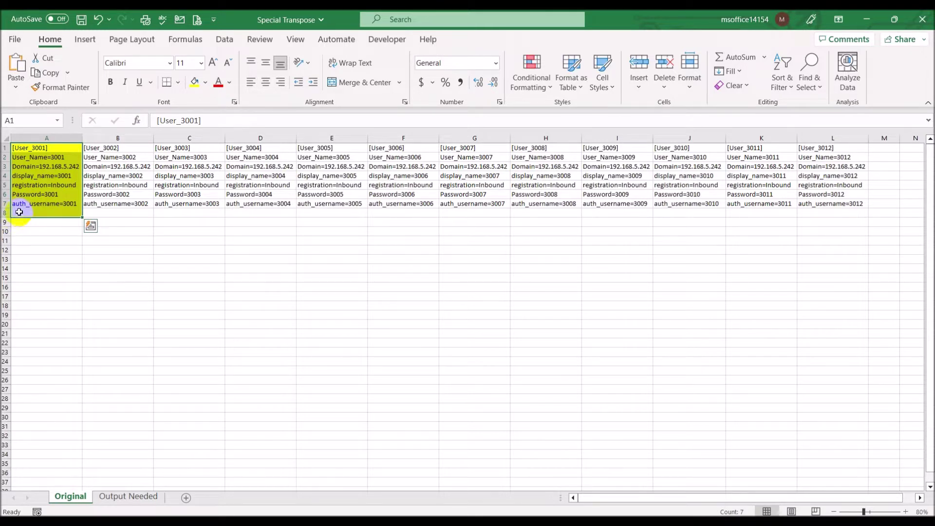
click(40, 259)
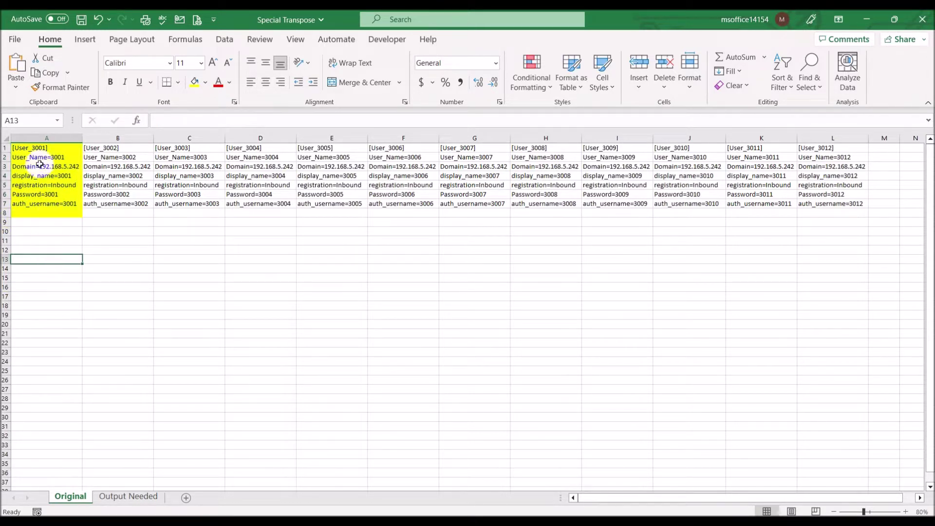
- Fill the second record, B1:B8, on the Original sheet with the standard light green colour
click(122, 499)
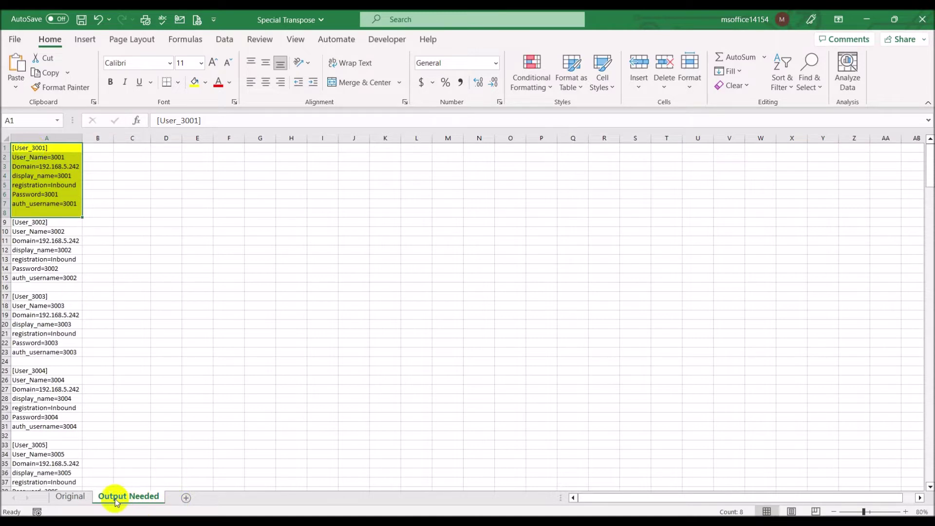
click(70, 496)
drag(111, 147, 115, 214)
click(205, 83)
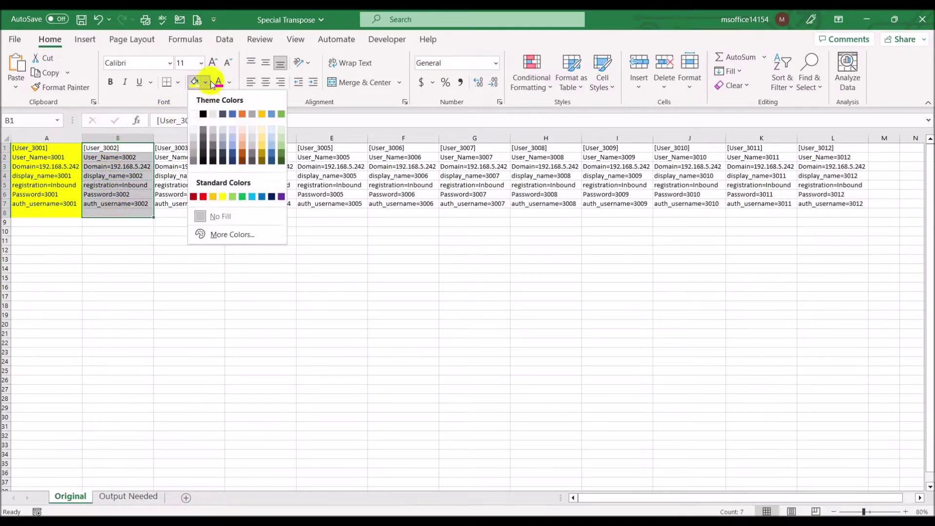
click(234, 196)
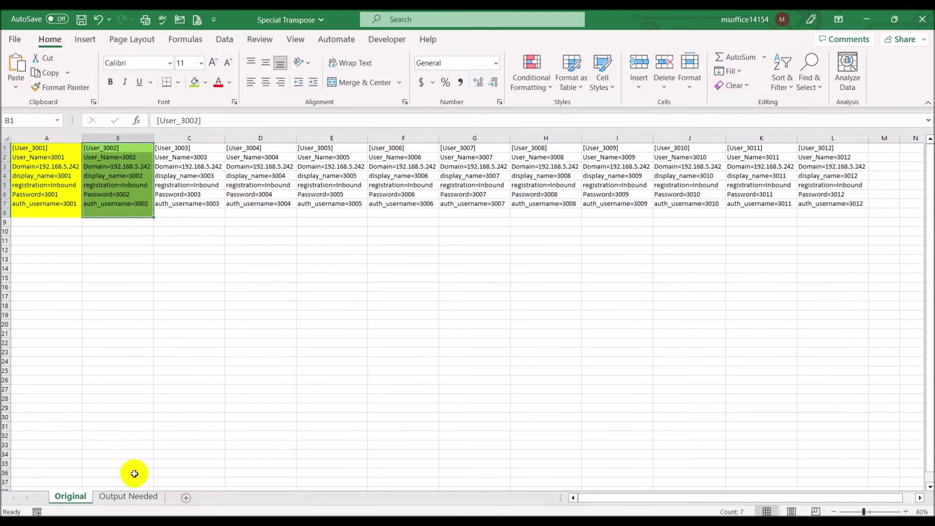
- Fill the second record block, A9:A16, on the Output Needed sheet with the same light green
click(131, 496)
click(59, 220)
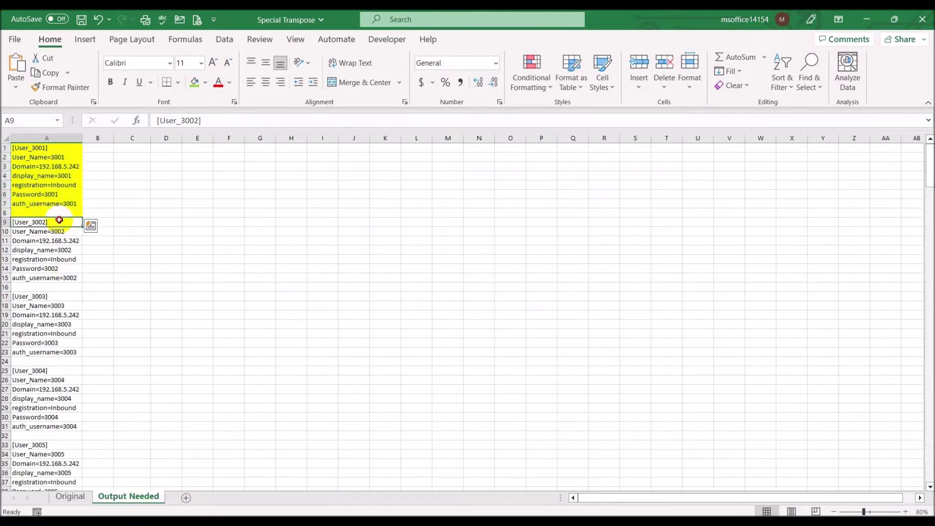
drag(60, 220, 69, 286)
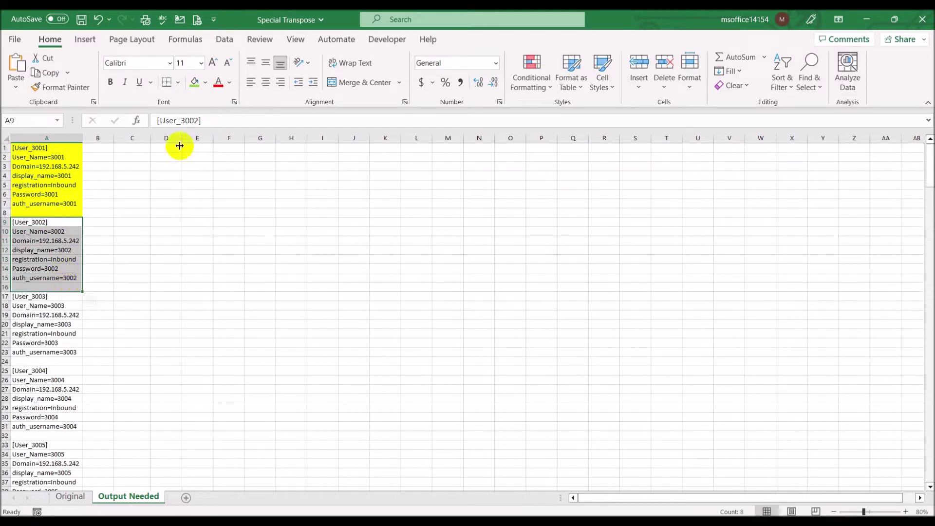
click(194, 82)
- Fill the third record, C1:C8, on the Original sheet with the standard light blue colour
click(70, 496)
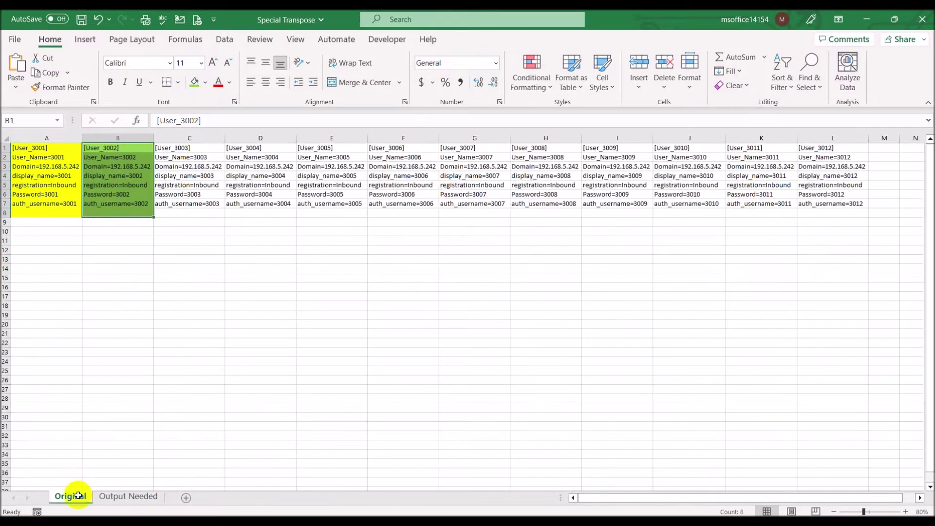
drag(182, 146, 180, 204)
click(205, 82)
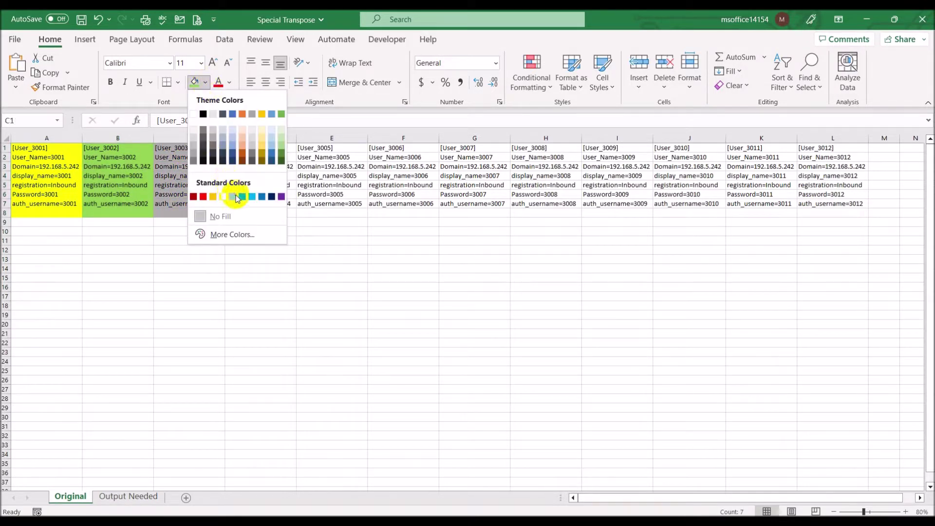
click(252, 196)
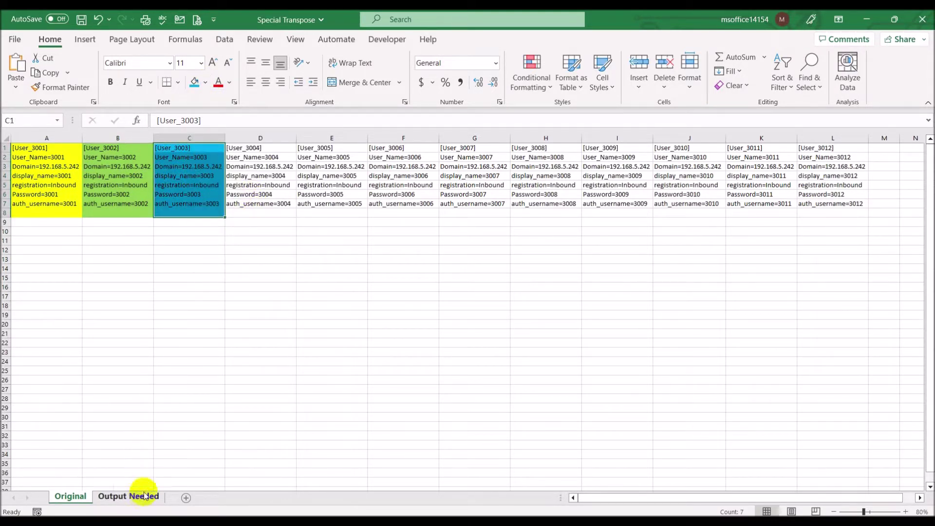
- Fill the third record block, A17:A24, on the Output Needed sheet with the same light blue
click(133, 496)
drag(60, 300, 63, 364)
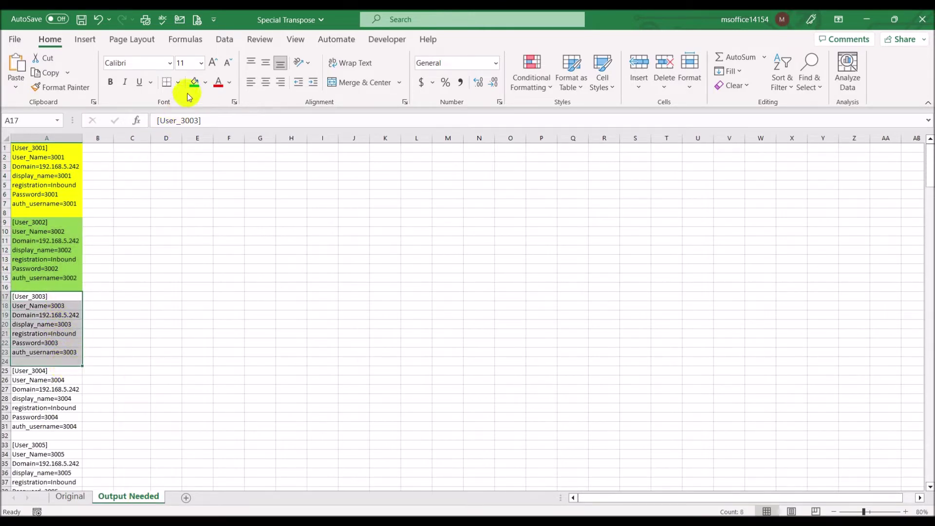
click(194, 83)
click(209, 258)
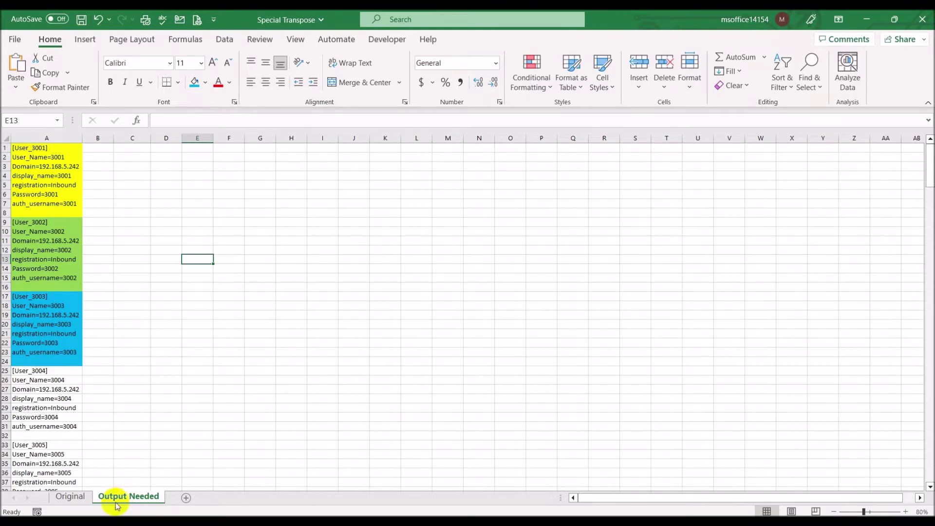
click(61, 497)
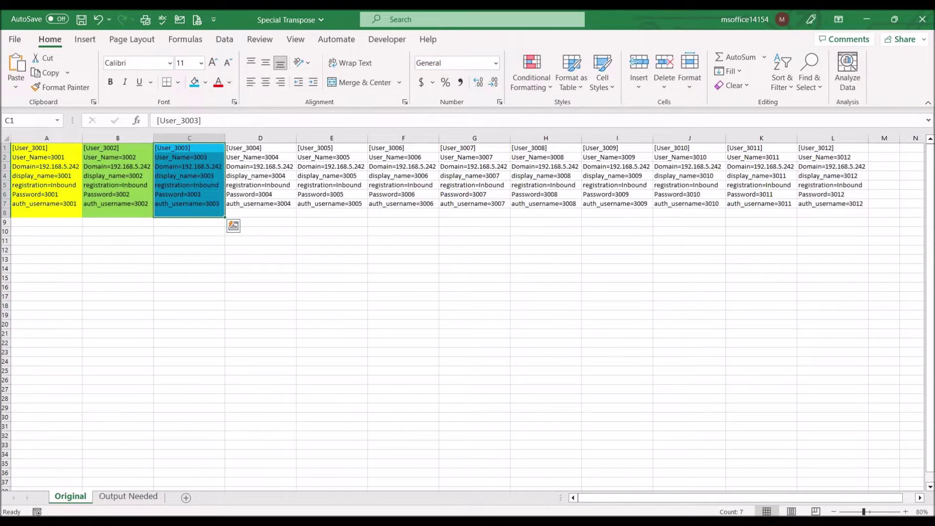
click(151, 496)
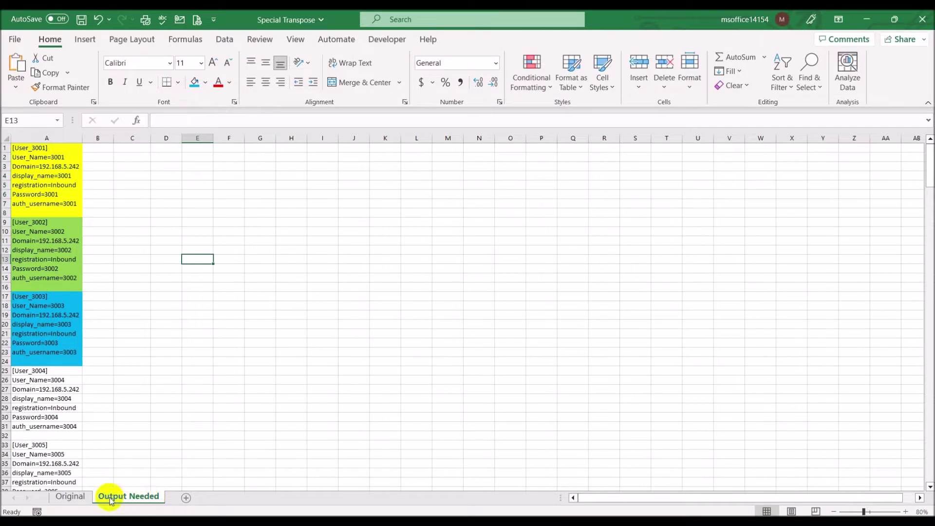
click(71, 496)
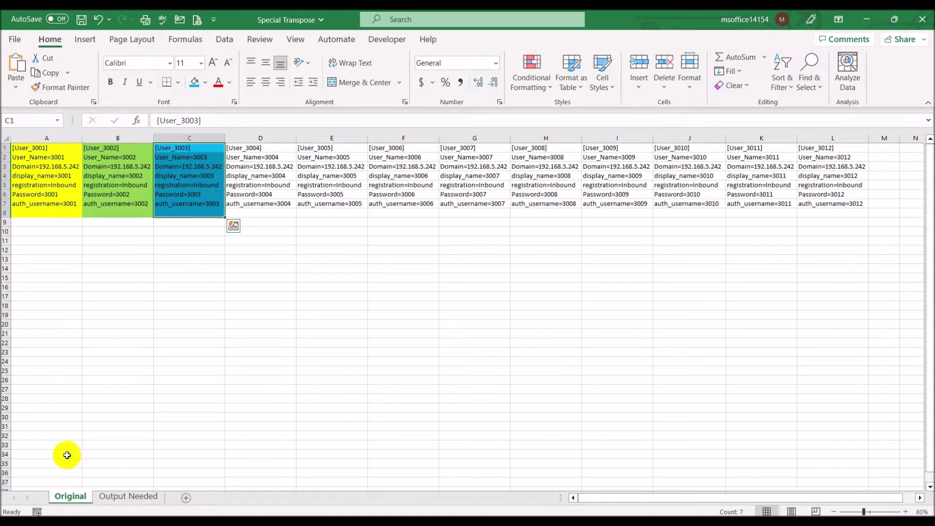
- Add a new blank worksheet and move it to the end, after the Output Needed sheet
click(186, 499)
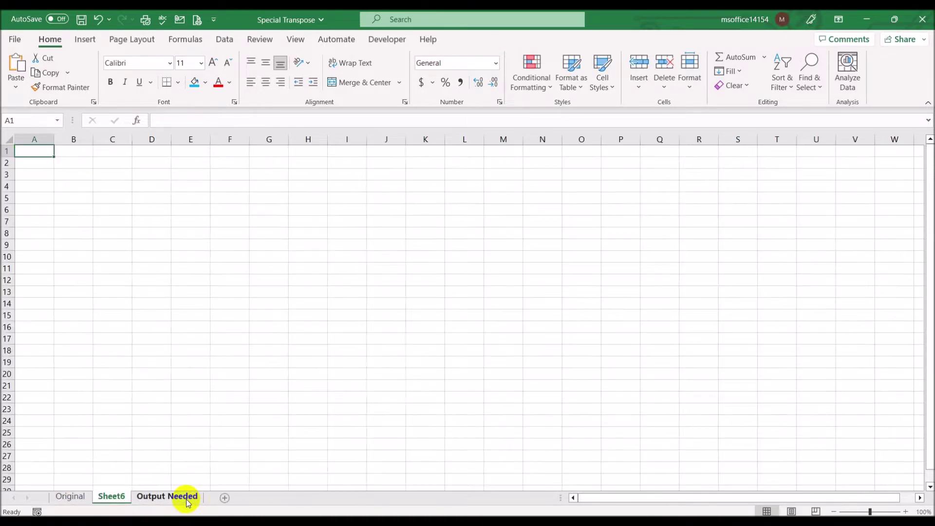
click(186, 498)
click(124, 498)
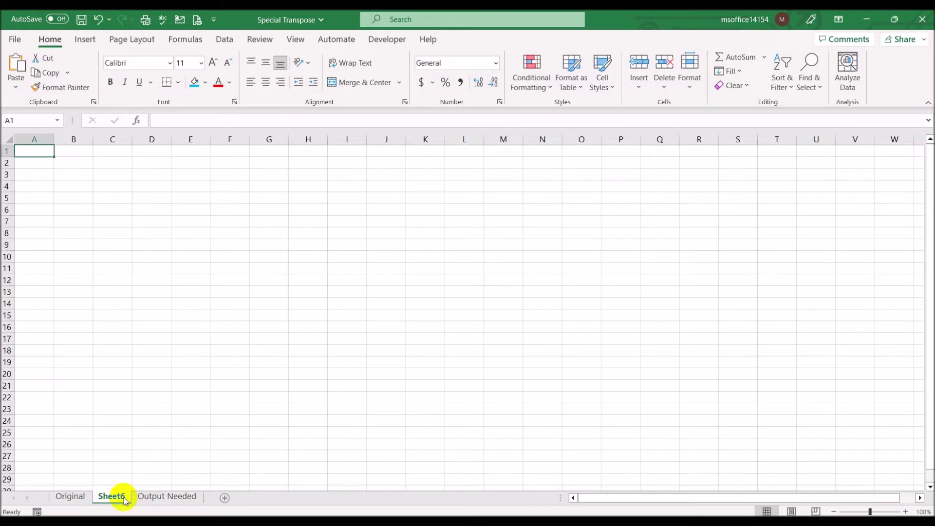
ctrl+click(197, 500)
click(112, 496)
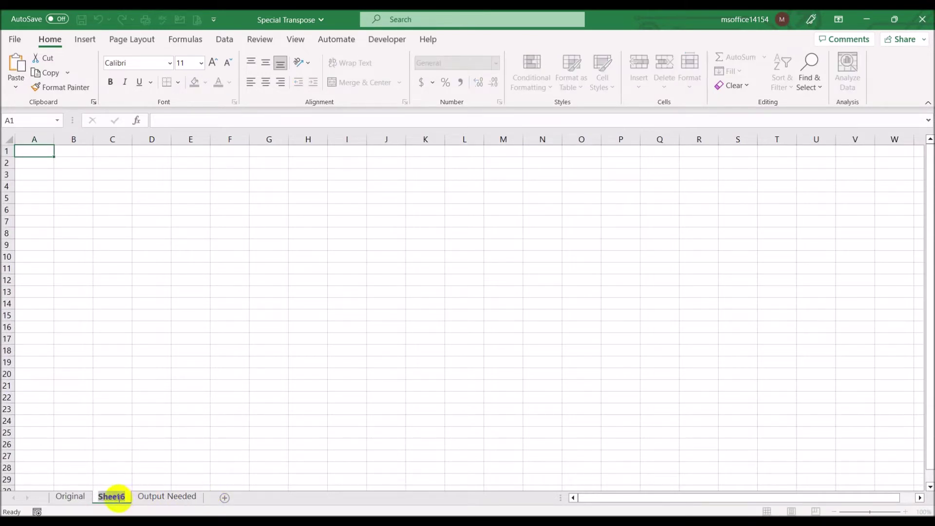
click(121, 481)
drag(110, 495, 209, 496)
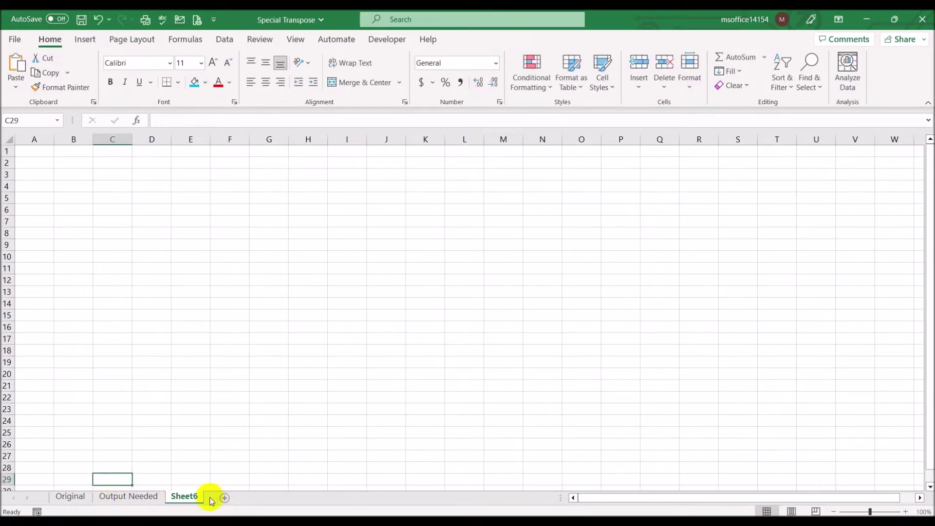
- Rename the new worksheet as Trnspose Failed
double_click(195, 500)
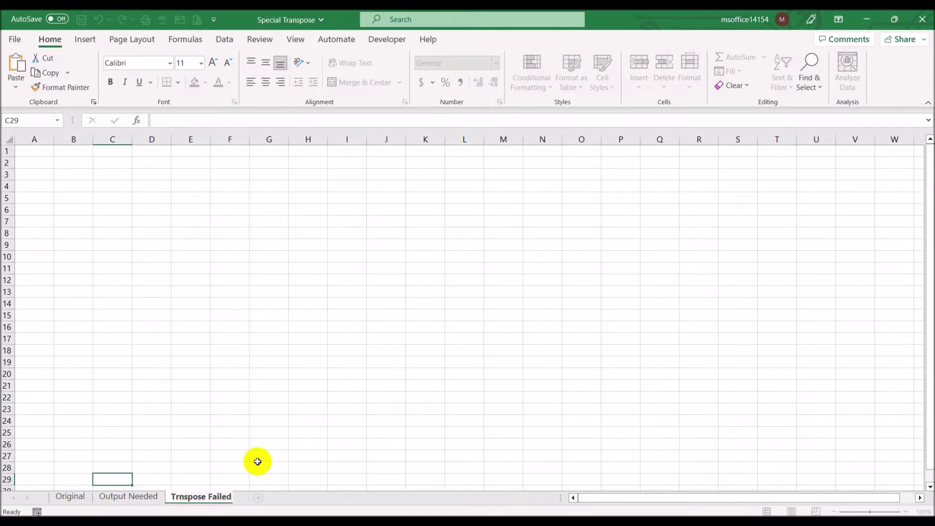
text(Trnspose Failed)
key(Return)
- Copy all the user records in A1:L7 on the Original sheet
click(70, 496)
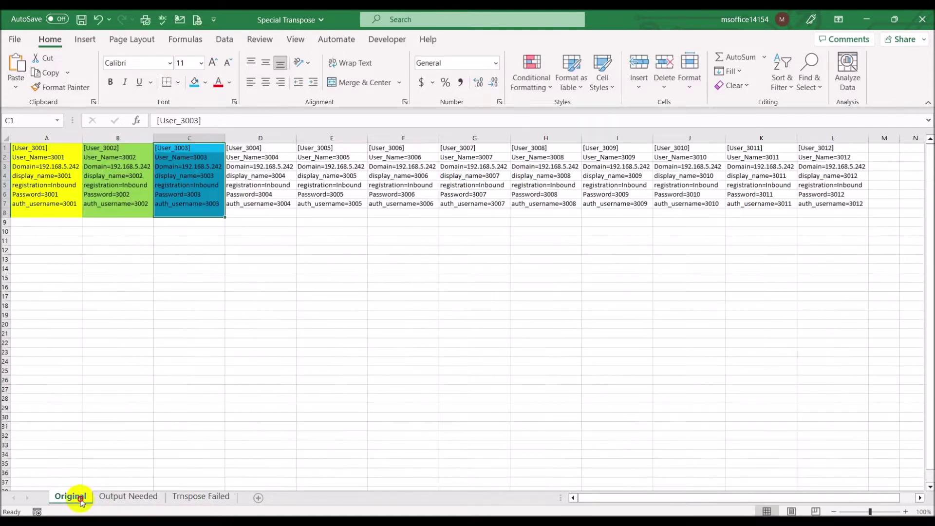
click(31, 149)
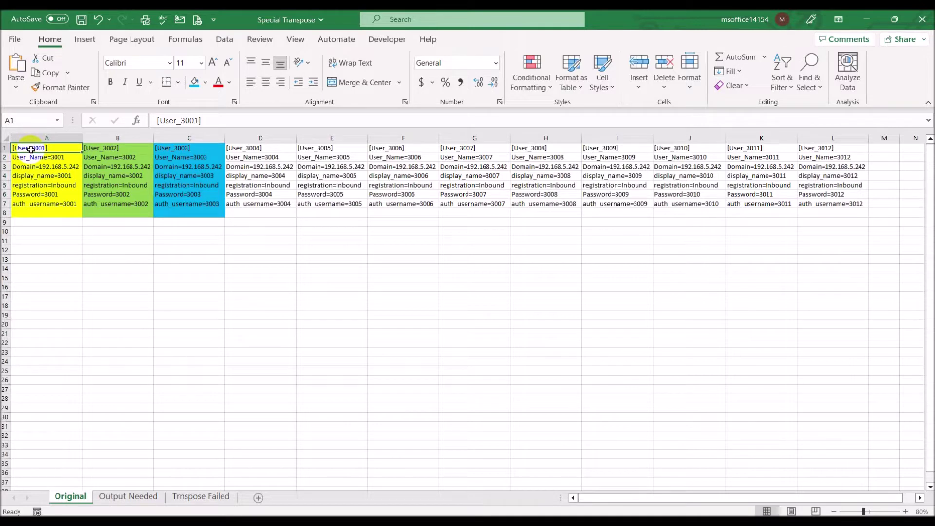
key(ctrl+shift+Right)
key(ctrl+shift+Down)
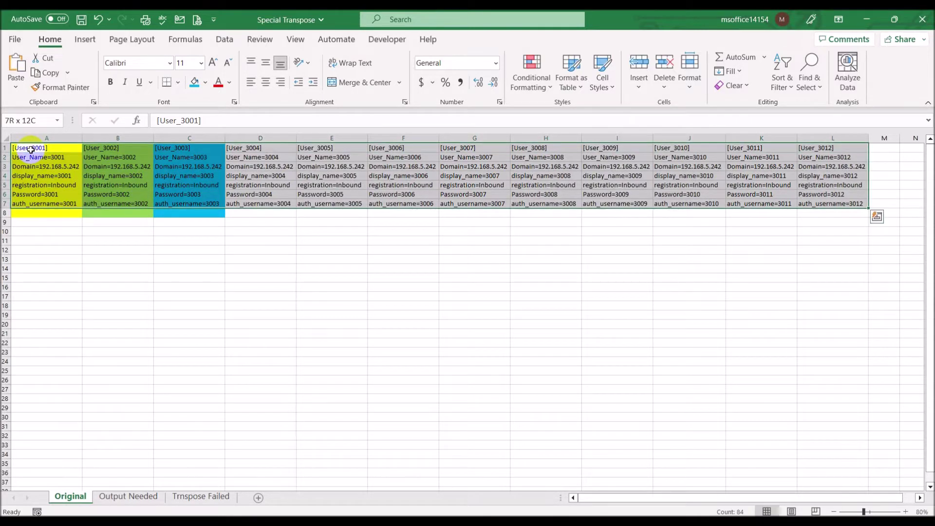
key(ctrl+c)
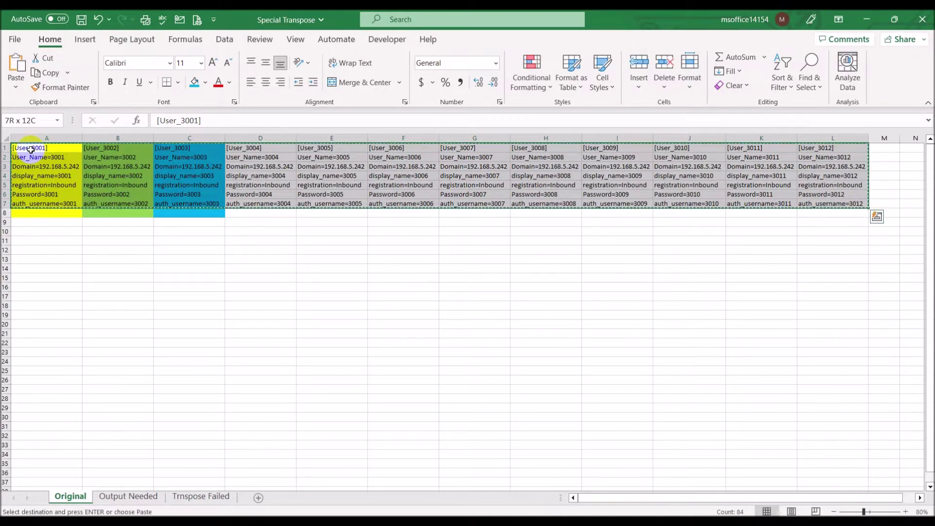
- Correct the spelling of the Trnspose Failed sheet name to Transpose Failed
click(202, 496)
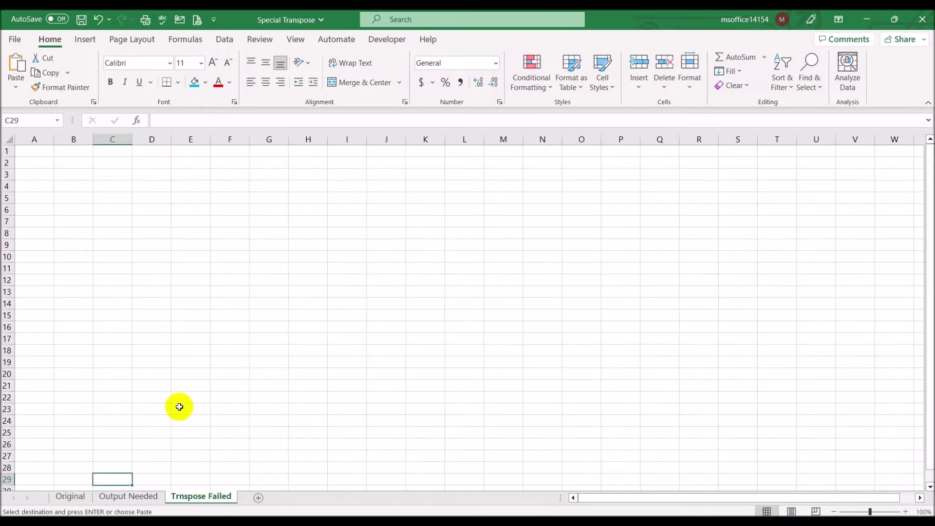
double_click(193, 497)
click(181, 497)
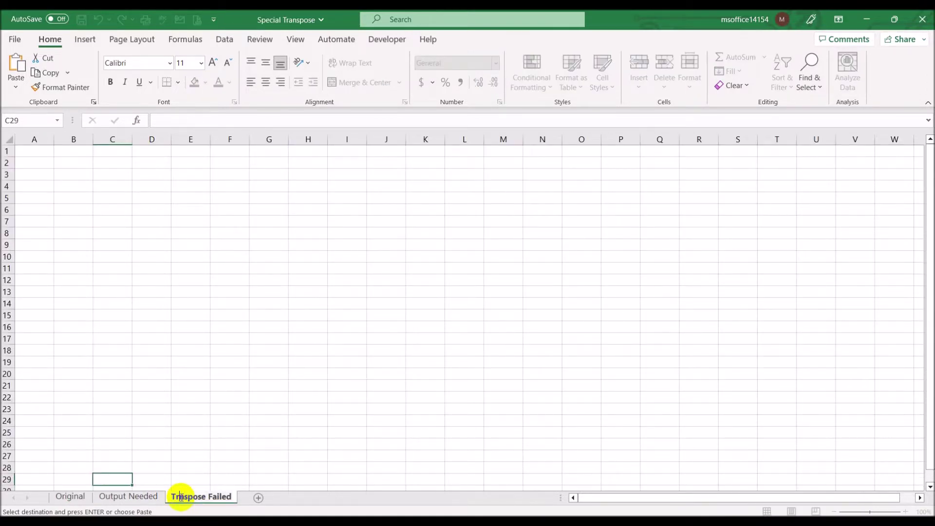
text(a)
key(Return)
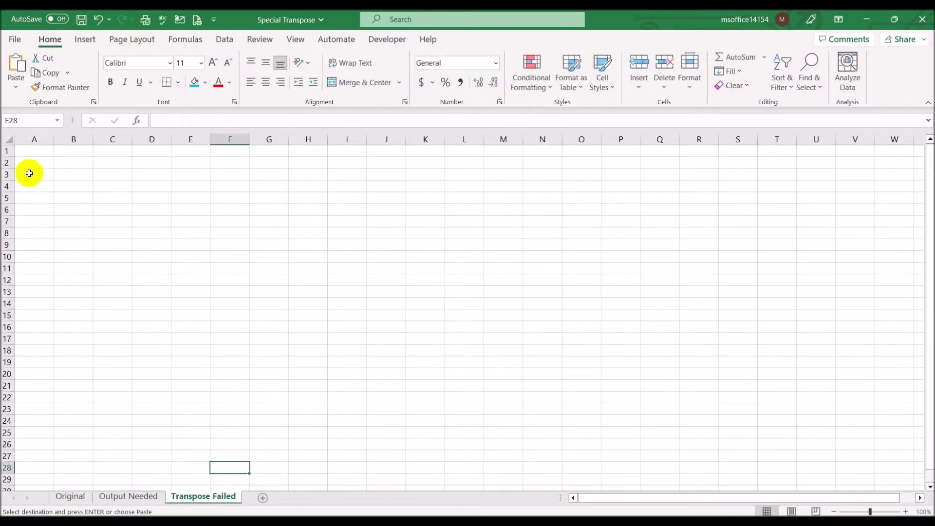
- Paste the copied records into A1 of the Transpose Failed sheet as values only, with Transpose enabled
click(25, 147)
click(13, 85)
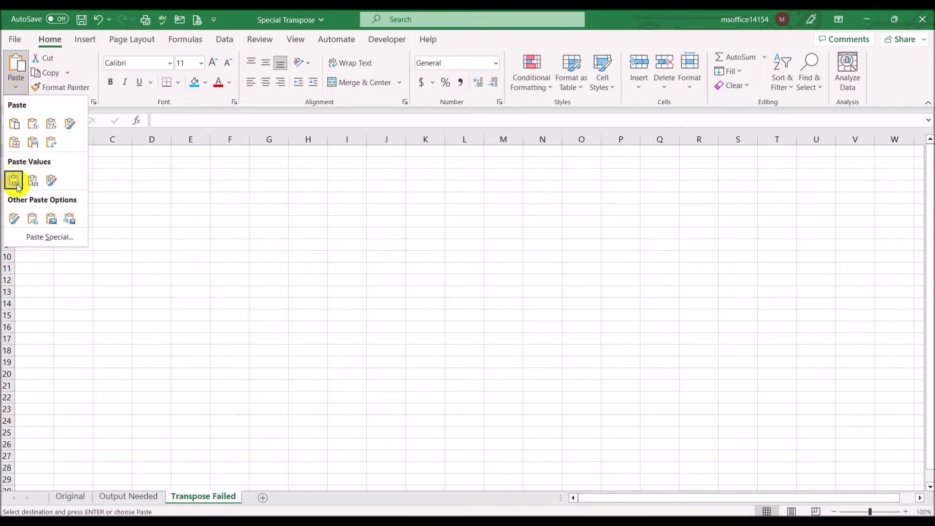
click(62, 237)
click(286, 138)
click(283, 125)
click(419, 233)
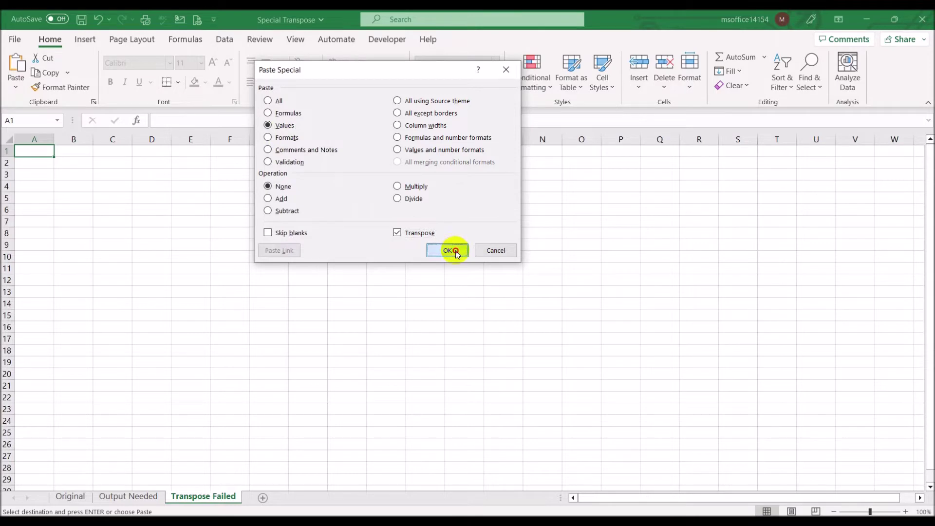
click(447, 250)
- AutoFit the width of all columns on the Transpose Failed sheet
click(9, 137)
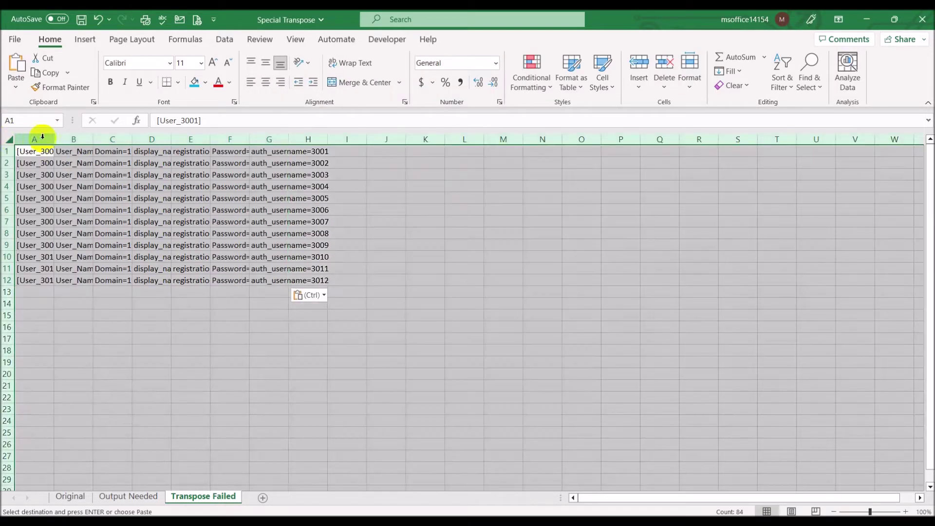
double_click(54, 139)
click(228, 371)
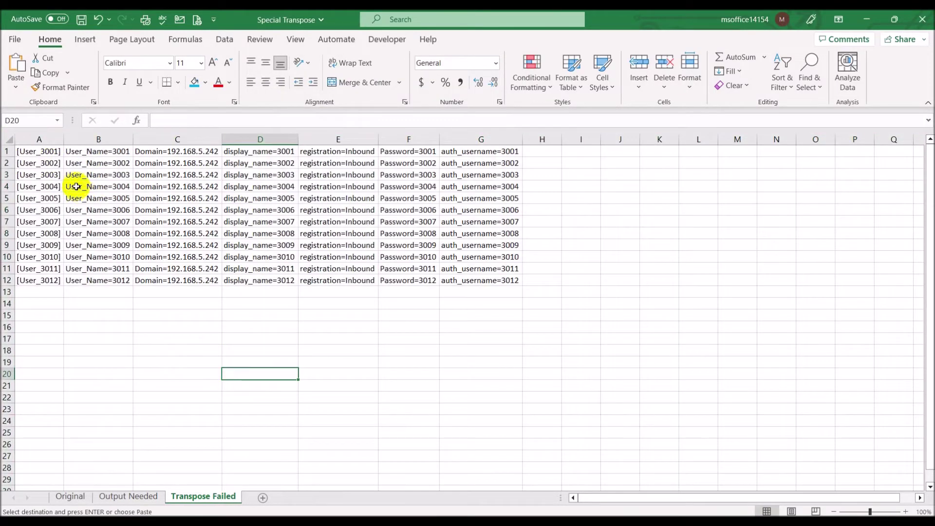
- Compare the first three user records on the Original and Output Needed sheets with their rows on the Transpose Failed sheet
click(73, 497)
key(ctrl+v)
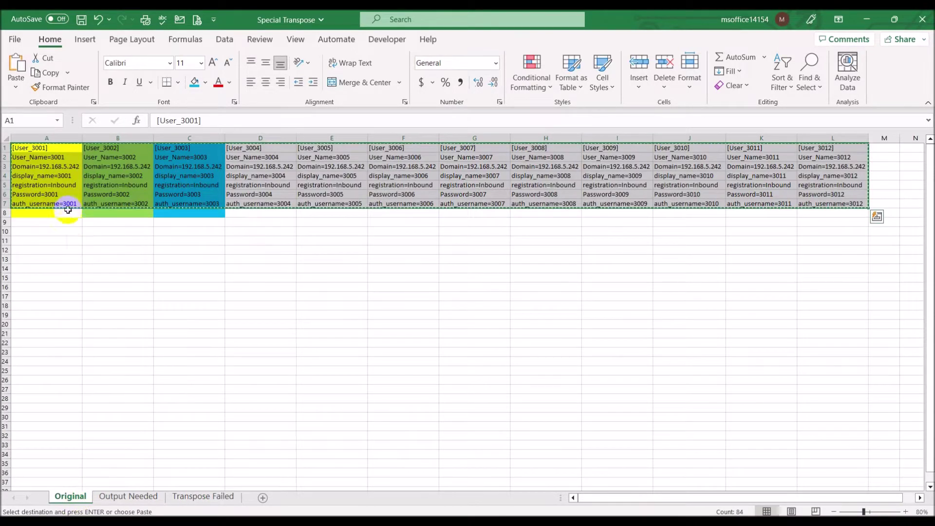
key(Escape)
click(46, 146)
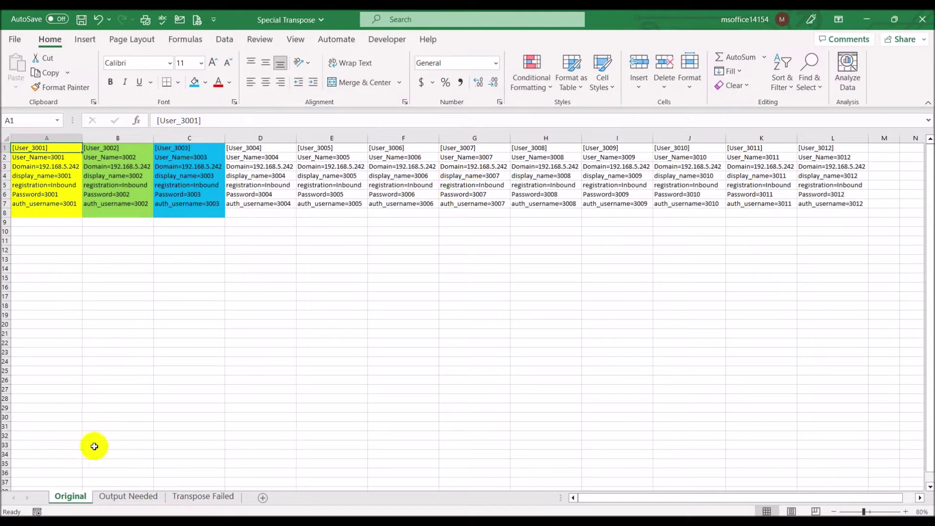
click(126, 496)
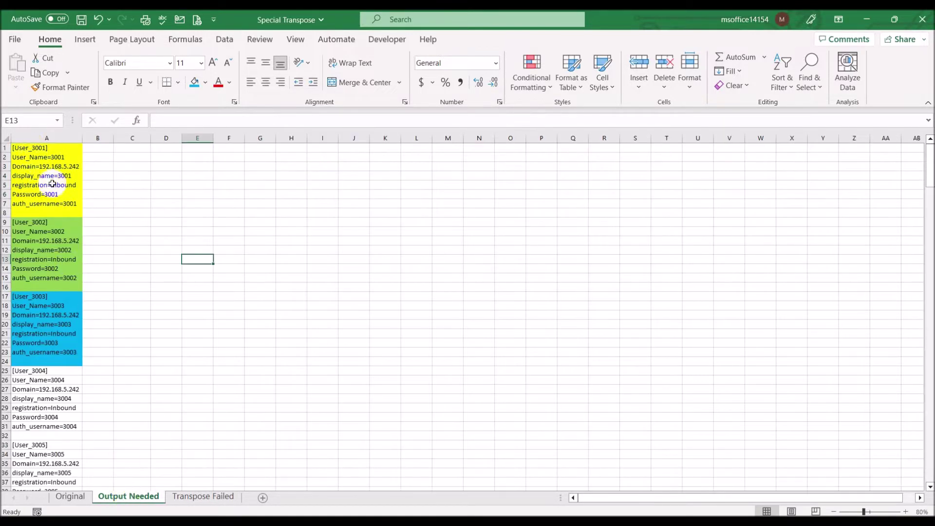
click(203, 496)
click(35, 151)
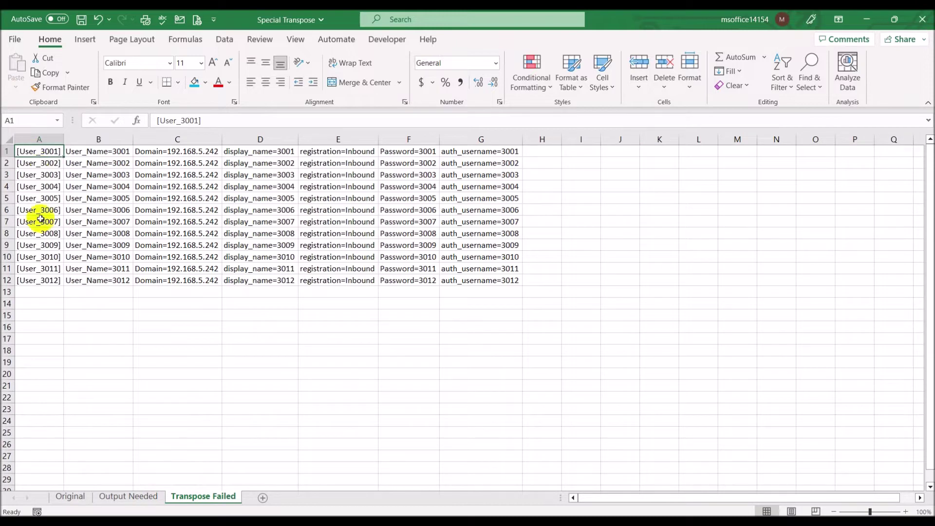
click(68, 496)
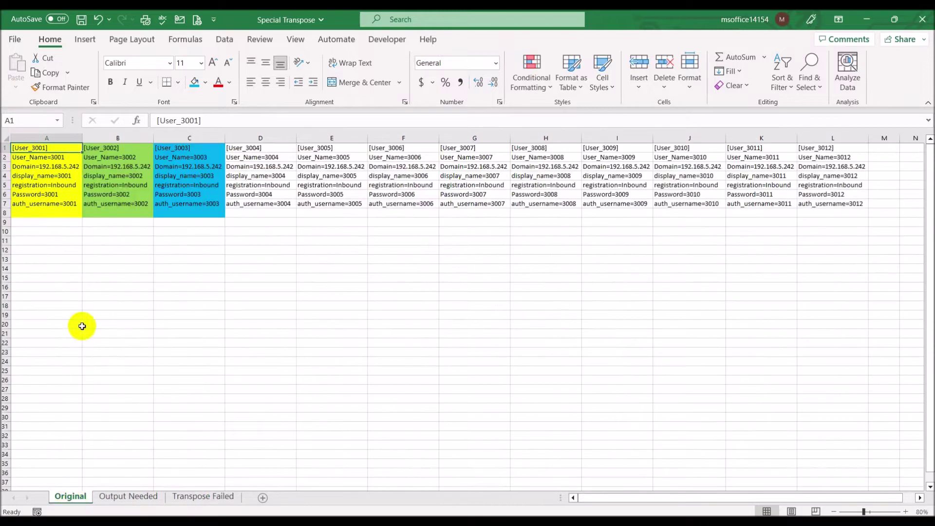
click(106, 151)
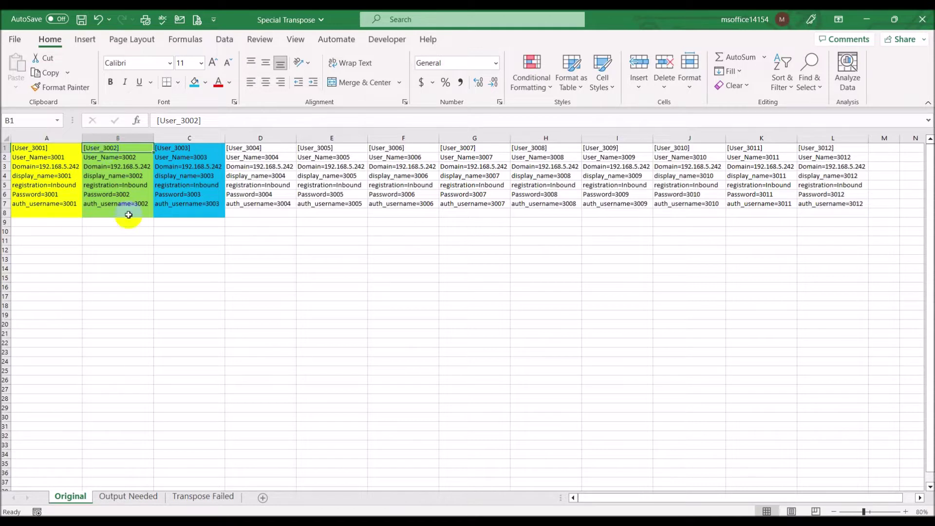
click(204, 496)
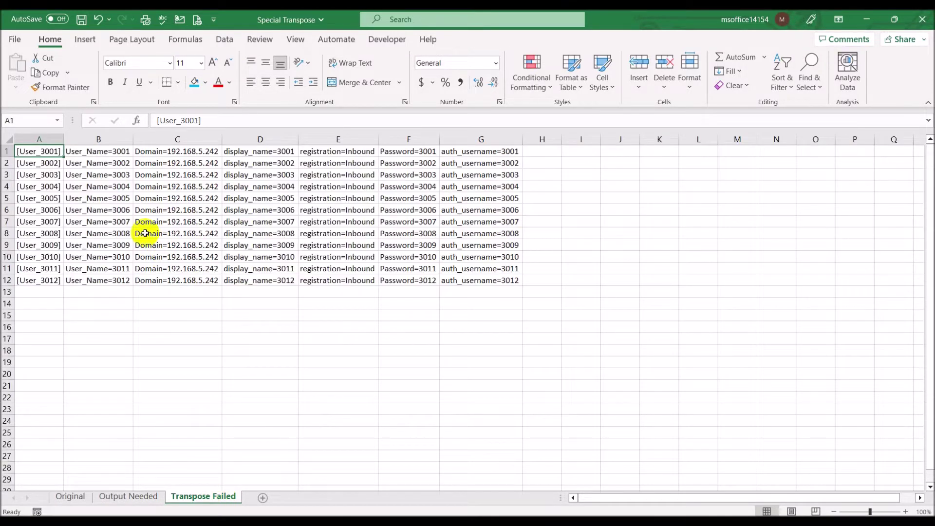
click(28, 162)
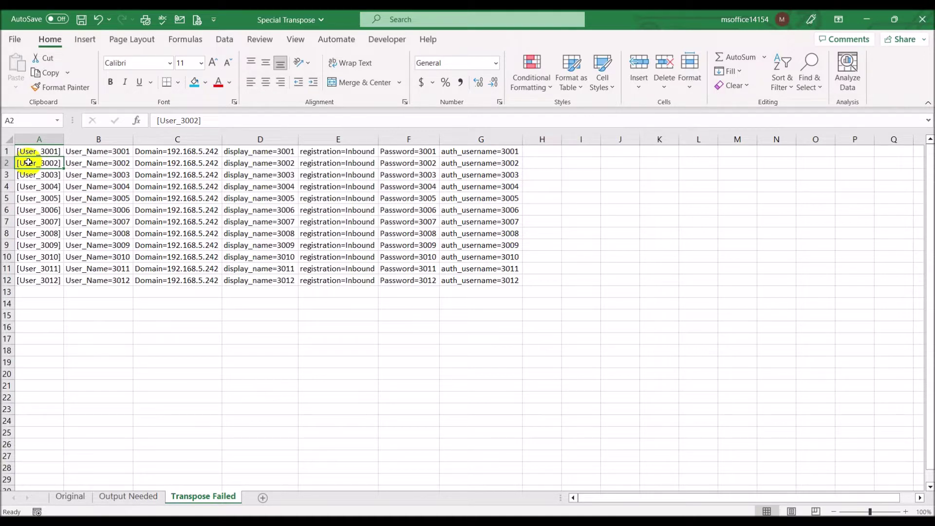
click(71, 496)
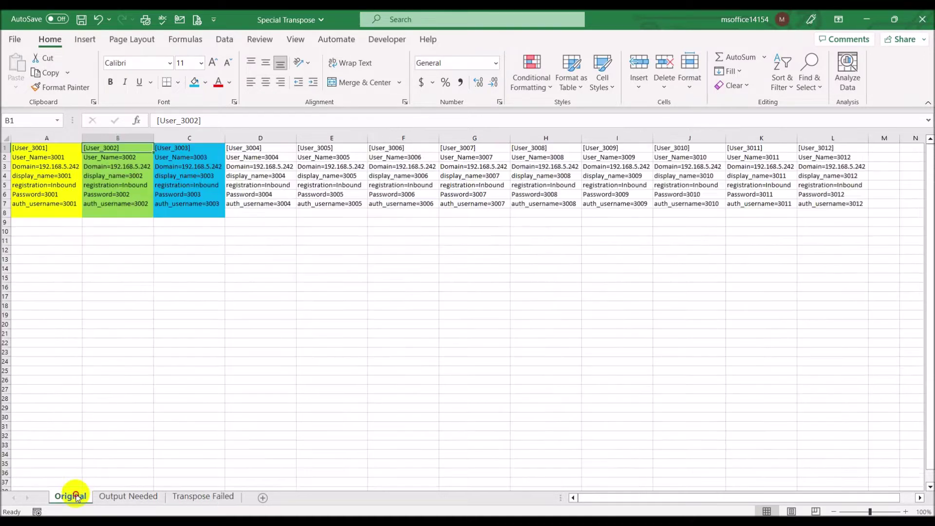
click(189, 148)
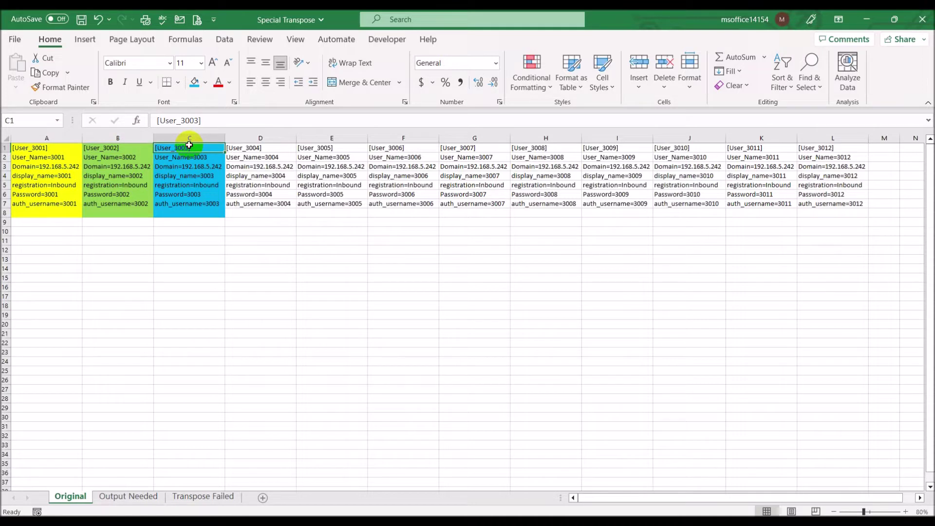
click(120, 496)
click(201, 496)
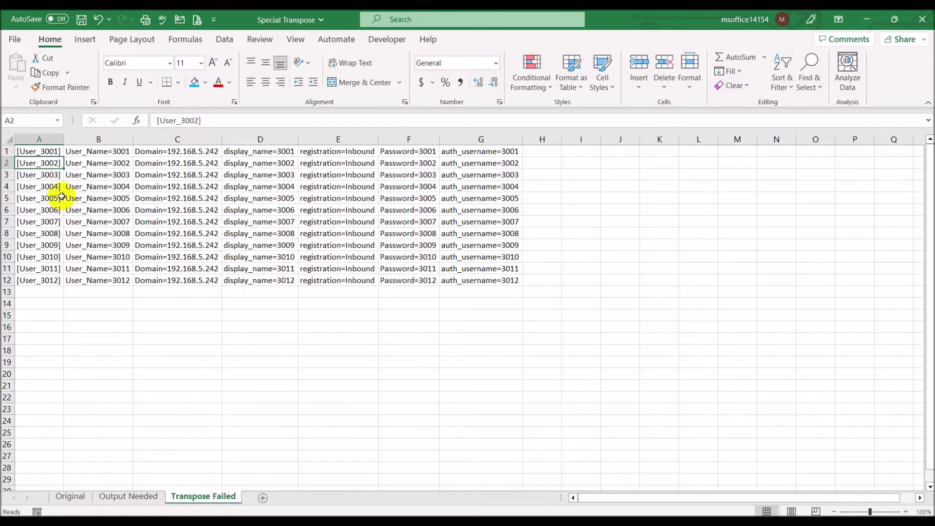
click(36, 176)
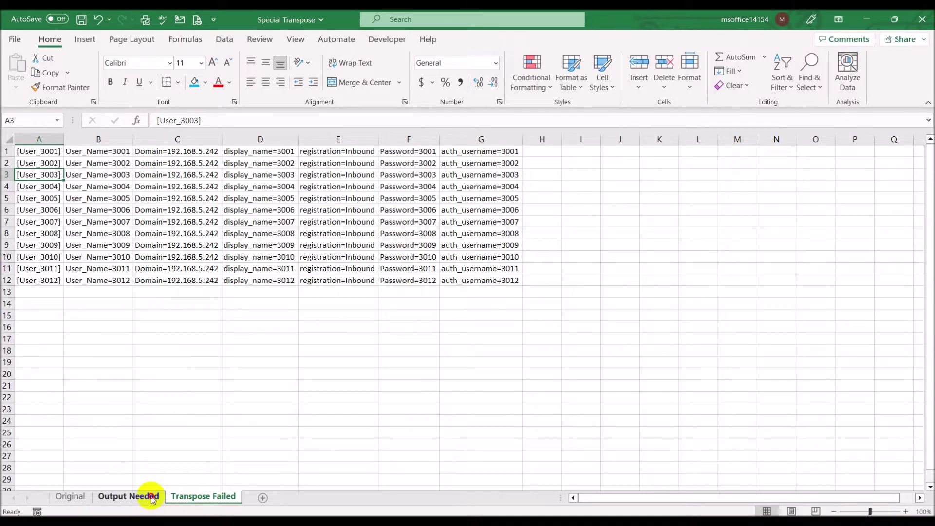
click(128, 496)
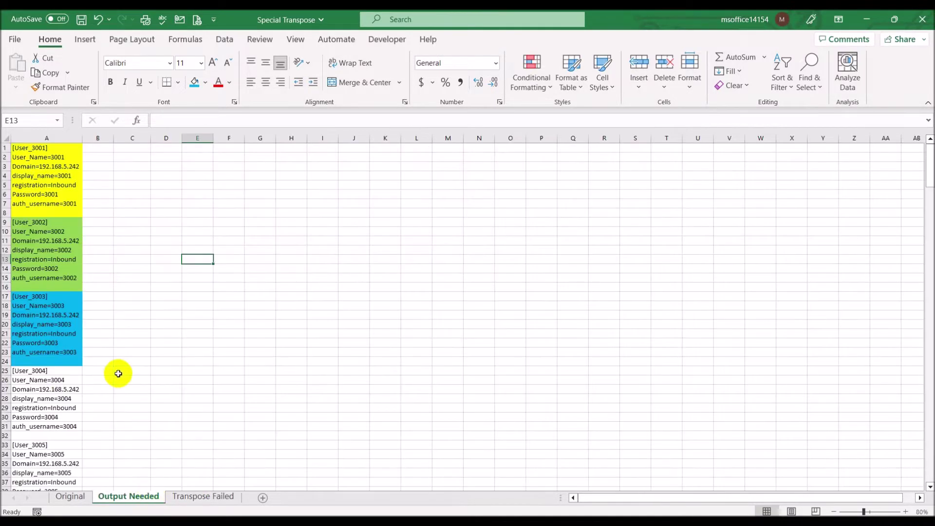
- Add a worksheet directly after Output Needed and name it Output Generated
right_click(145, 501)
click(379, 373)
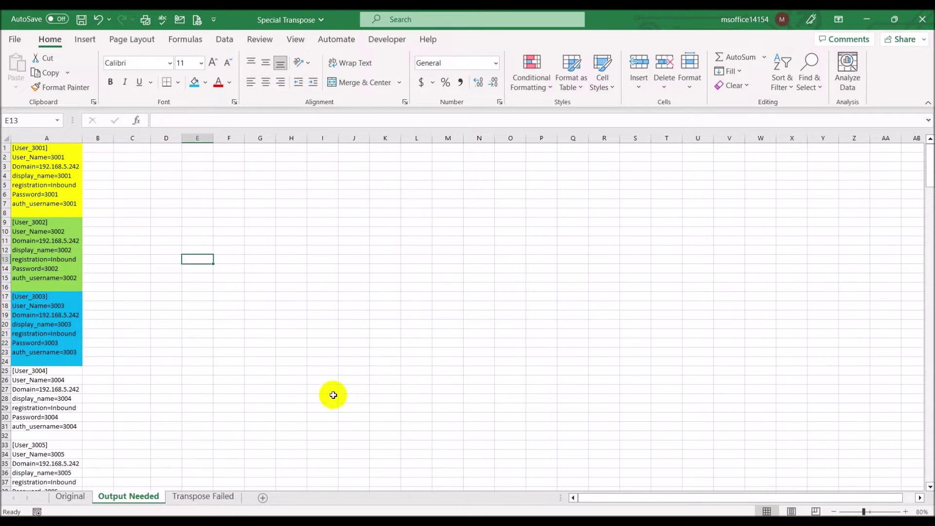
click(265, 498)
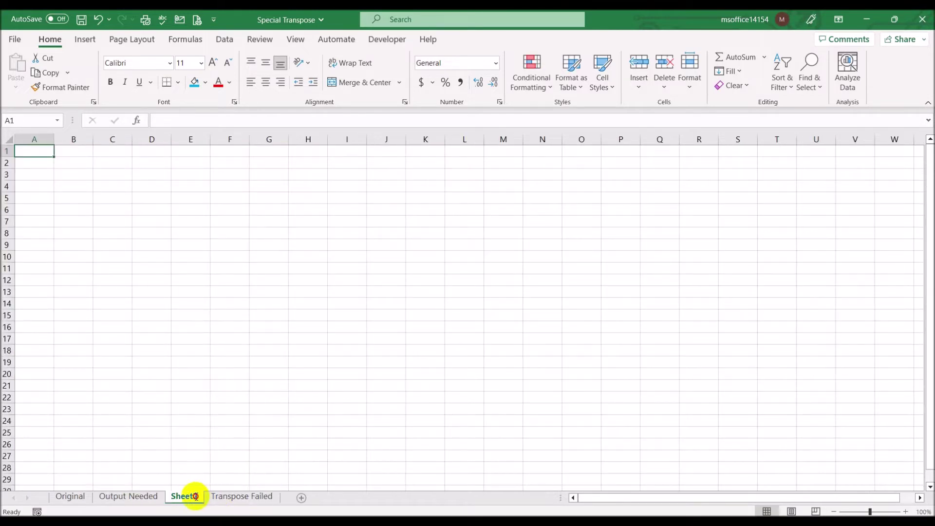
text(Out)
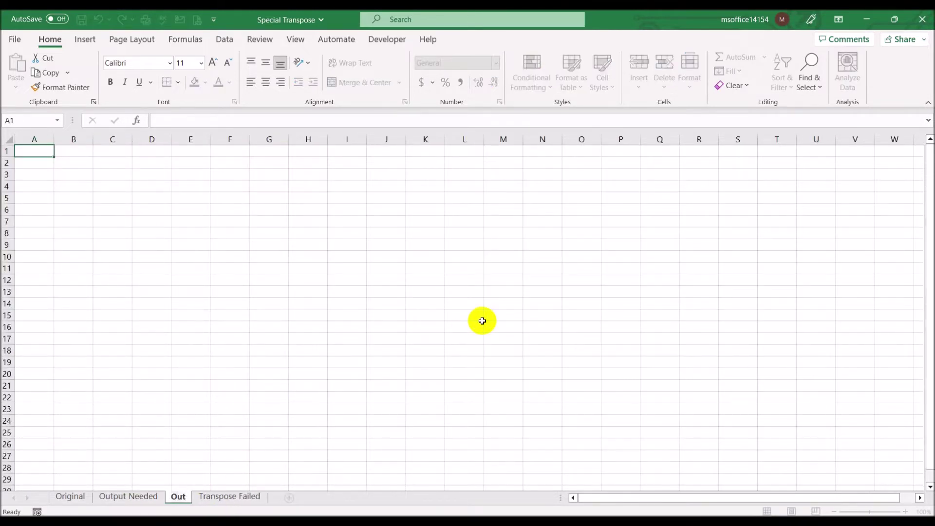
text(put Gene)
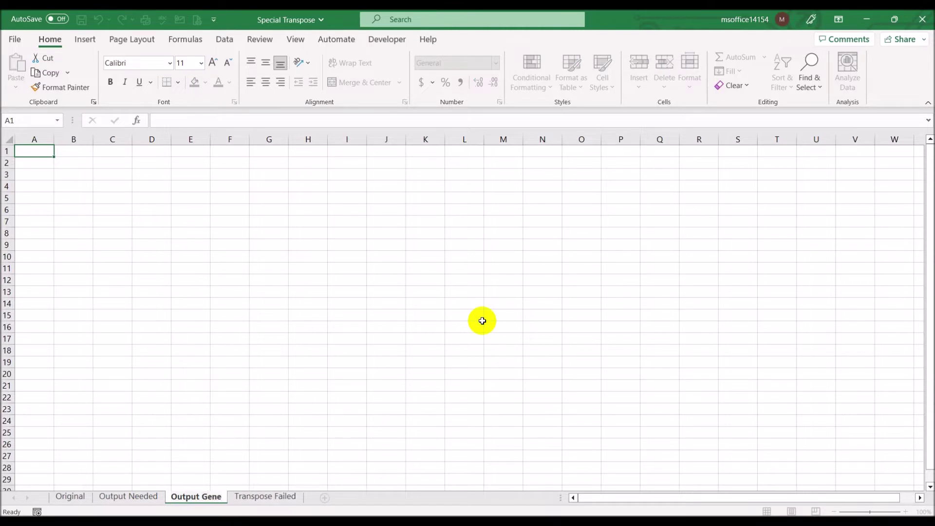
text(rated)
key(Return)
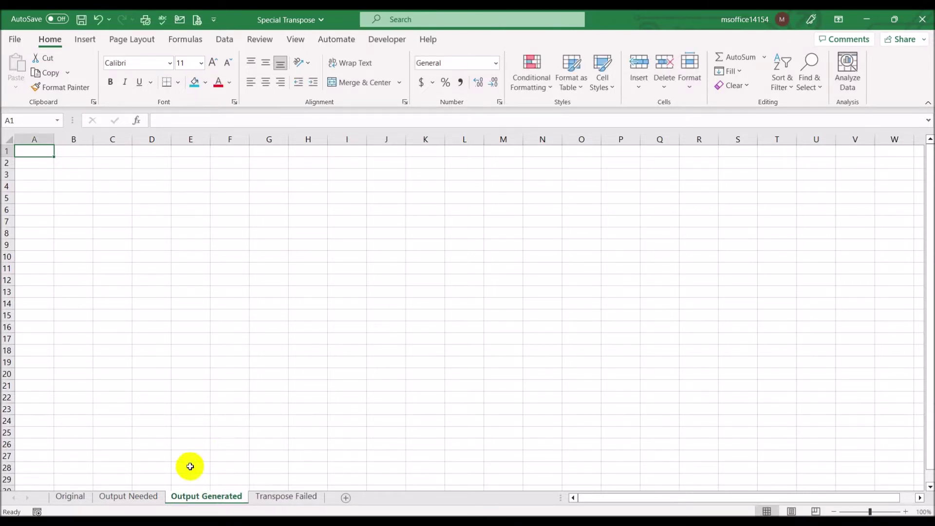
- Set the Output Generated sheet's zoom to 80%, matching the Output Needed sheet
click(117, 504)
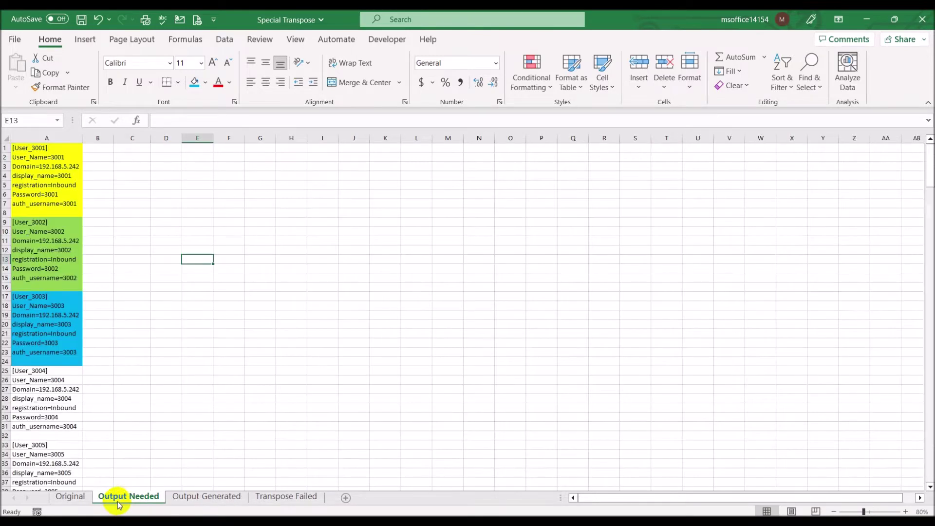
click(218, 496)
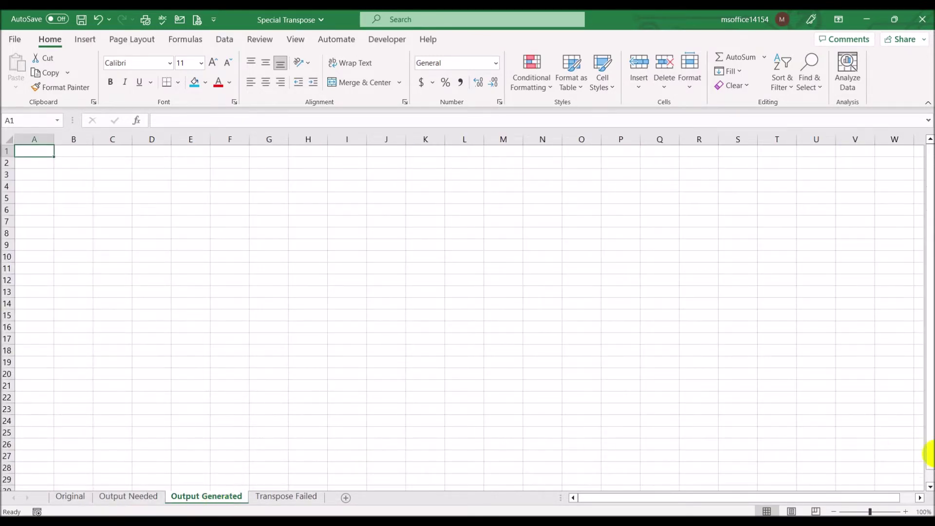
click(833, 511)
click(834, 511)
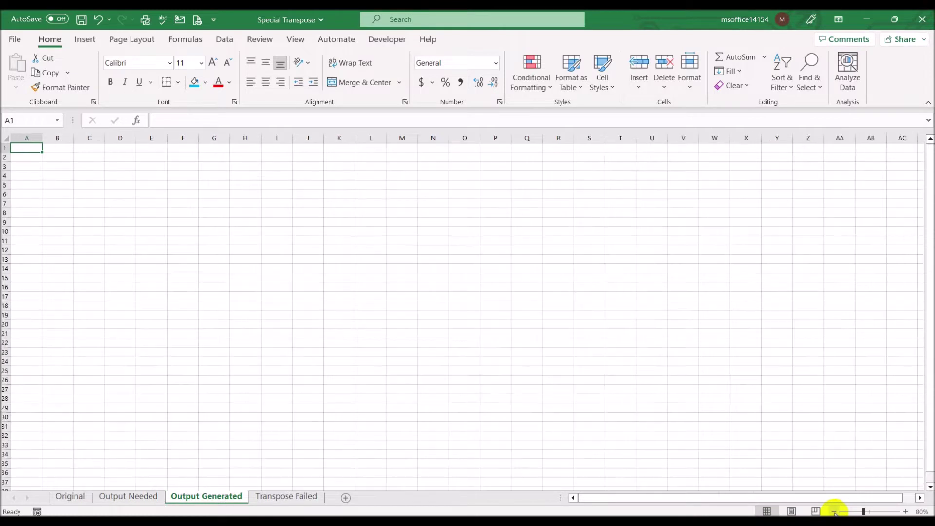
drag(423, 241, 412, 242)
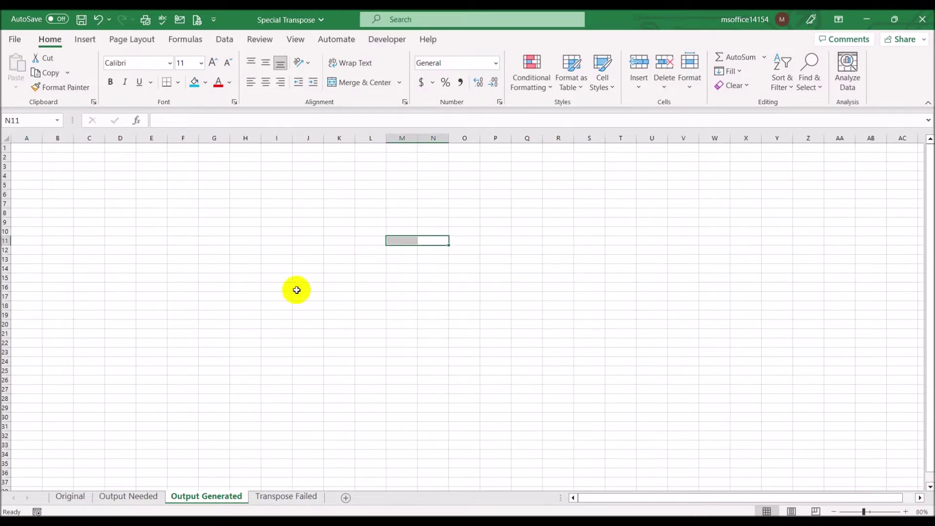
- Examine how column letters and row numbers locate the user records on the Original sheet
click(68, 496)
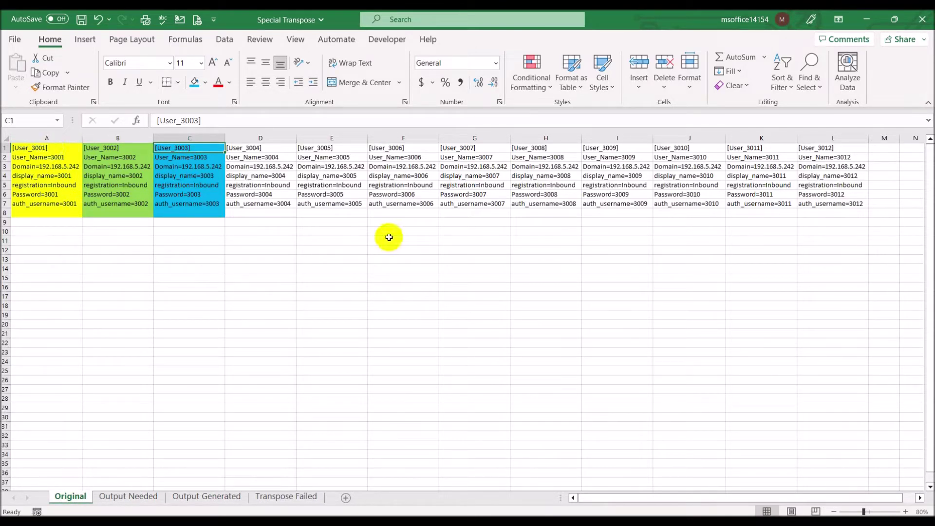
click(55, 136)
drag(55, 137, 364, 143)
drag(6, 147, 6, 269)
click(117, 352)
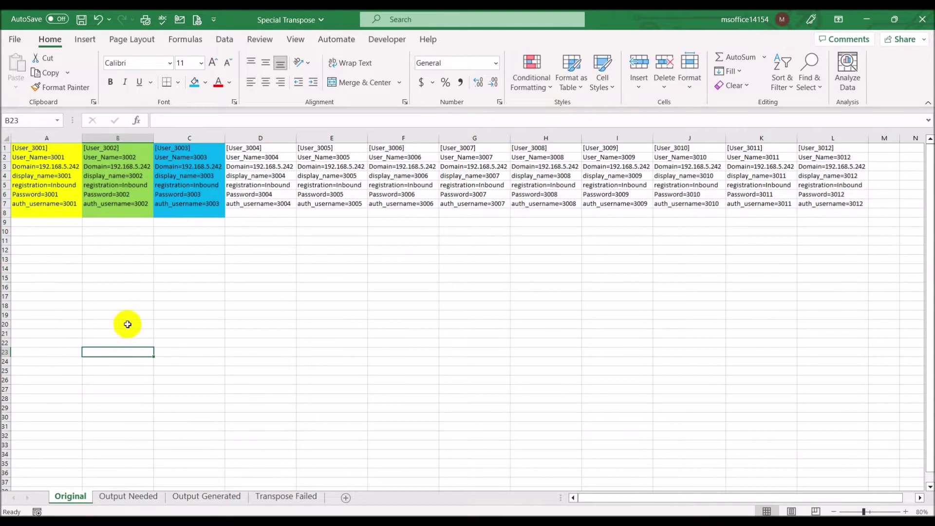
drag(53, 134, 268, 135)
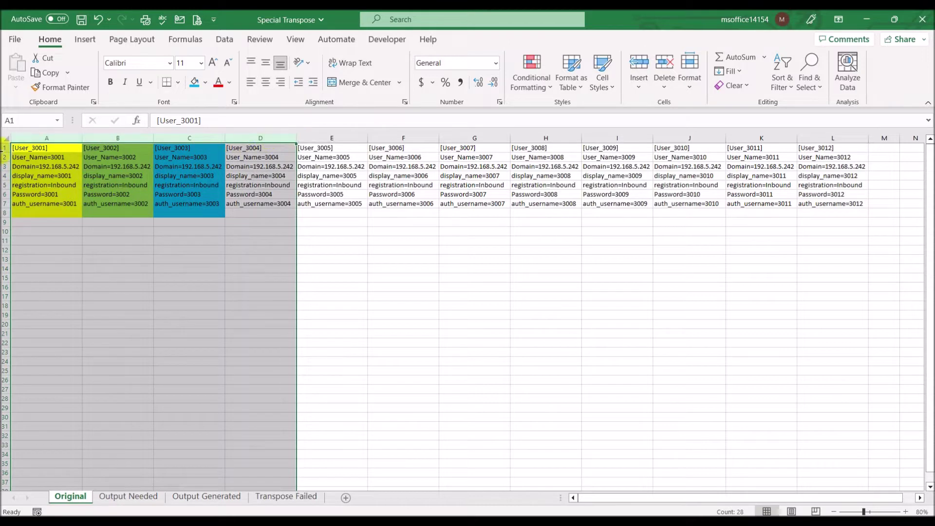
drag(2, 147, 4, 189)
click(314, 259)
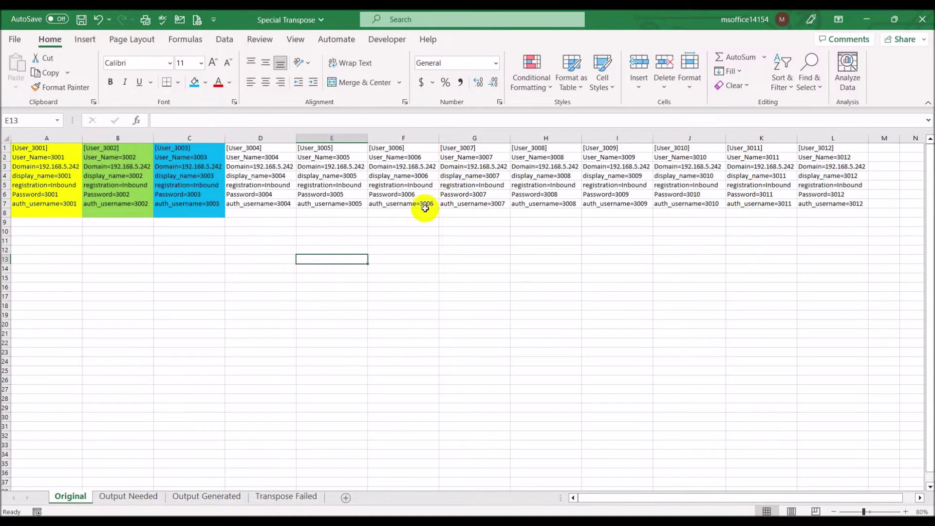
- Examine how the column letters continue past Z along row 1 of the Original sheet, going to BD and back to A1
click(682, 151)
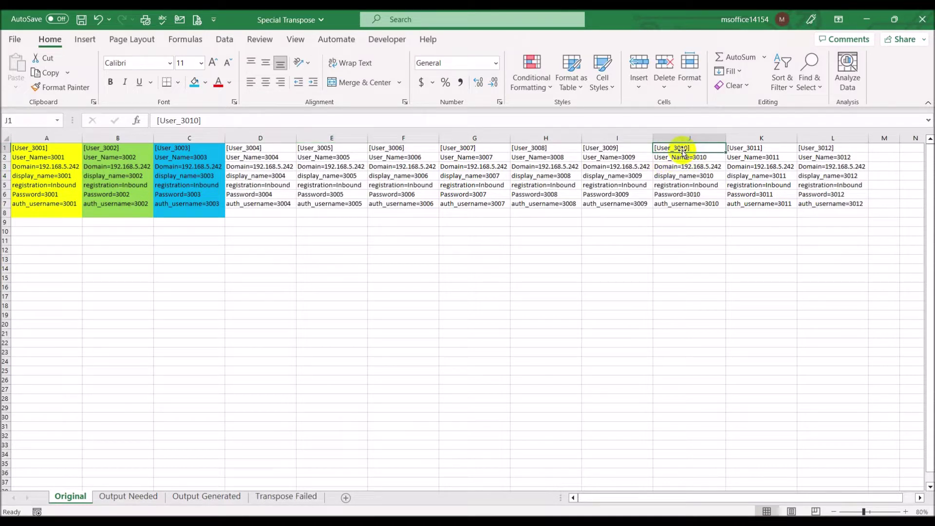
key(Right)
key(Right)
key(Right)
key(Right)
key(Right)
key(Right)
key(Right)
key(Right)
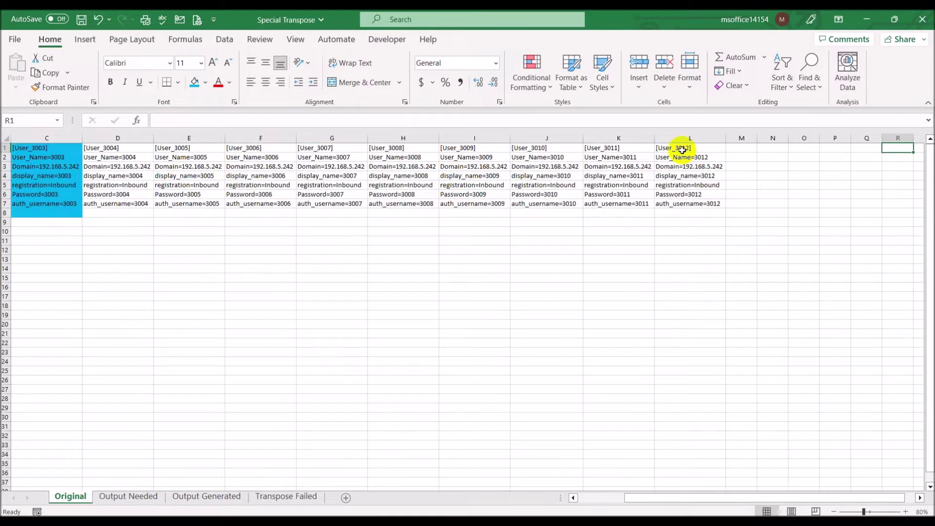
key(Right)
key(Right)
key(Right)
key(Right)
key(Right)
key(Right)
key(Right)
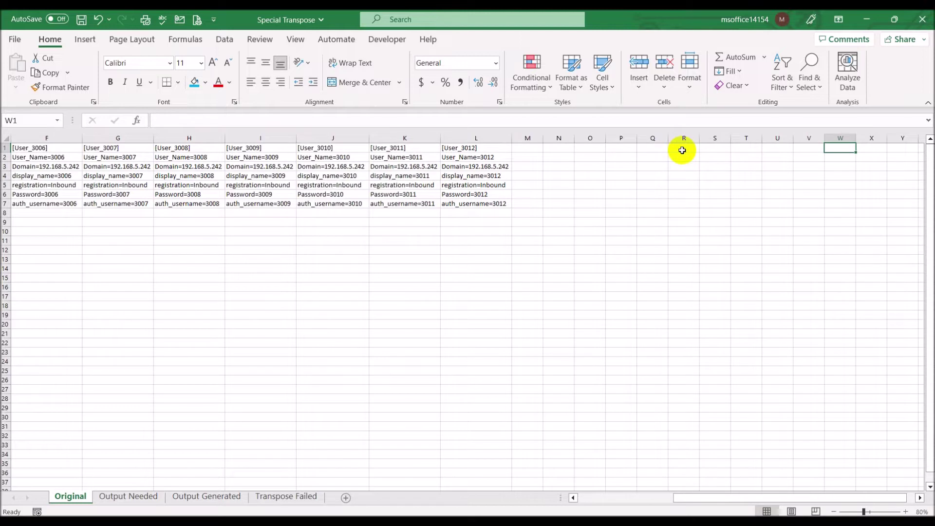
key(Right)
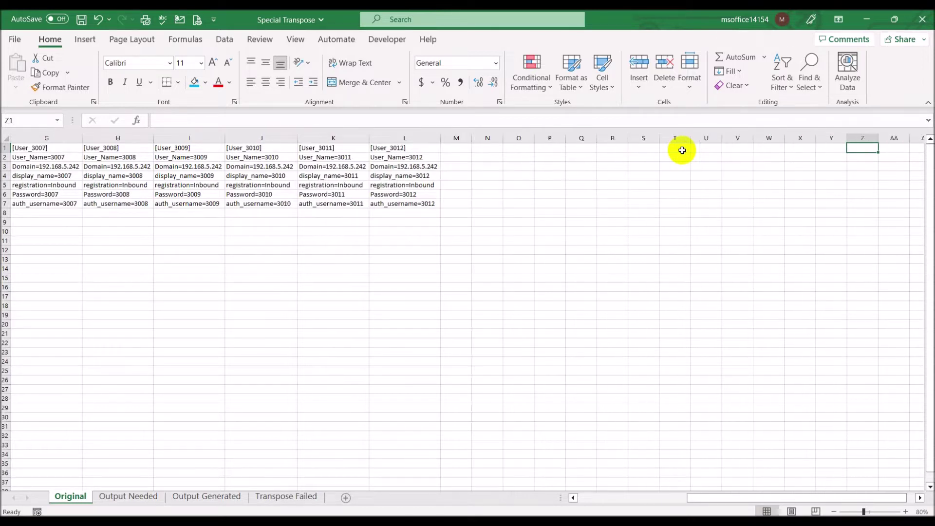
key(Right)
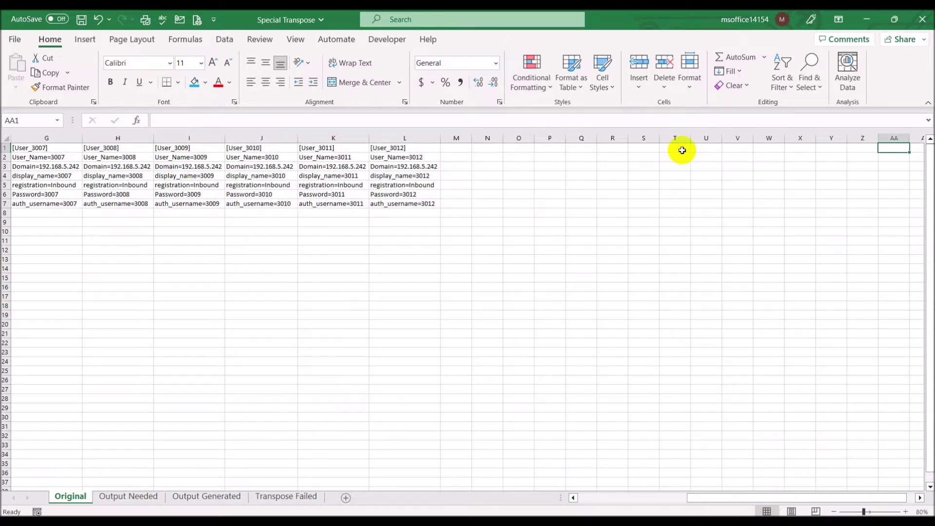
key(Right)
key(Right)
key(Right)
key(Right)
key(Right)
key(Right)
key(Right)
key(Right)
key(Right)
key(Right)
key(Right)
key(Right)
key(Right)
key(Right)
key(Right)
key(Right)
key(Right)
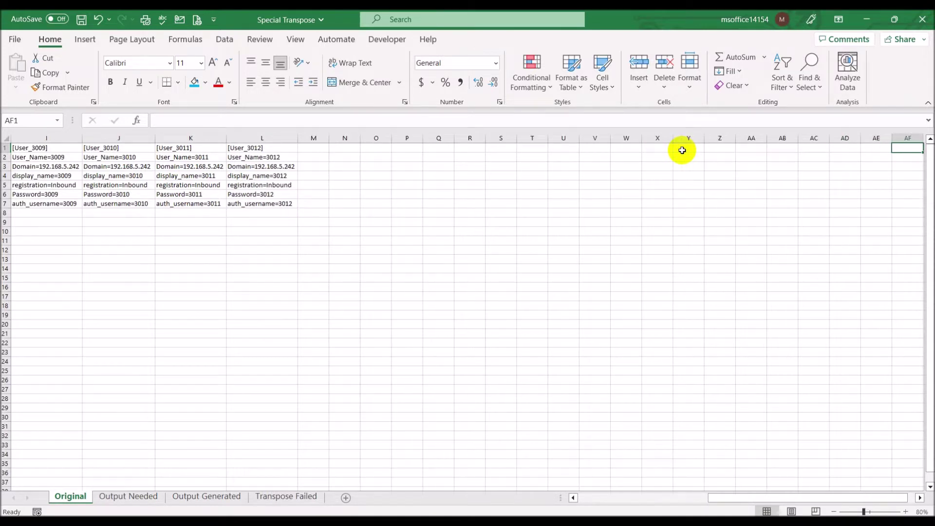
key(Right)
key(Right)
key(Right)
key(Right)
key(Right)
key(Right)
key(Right)
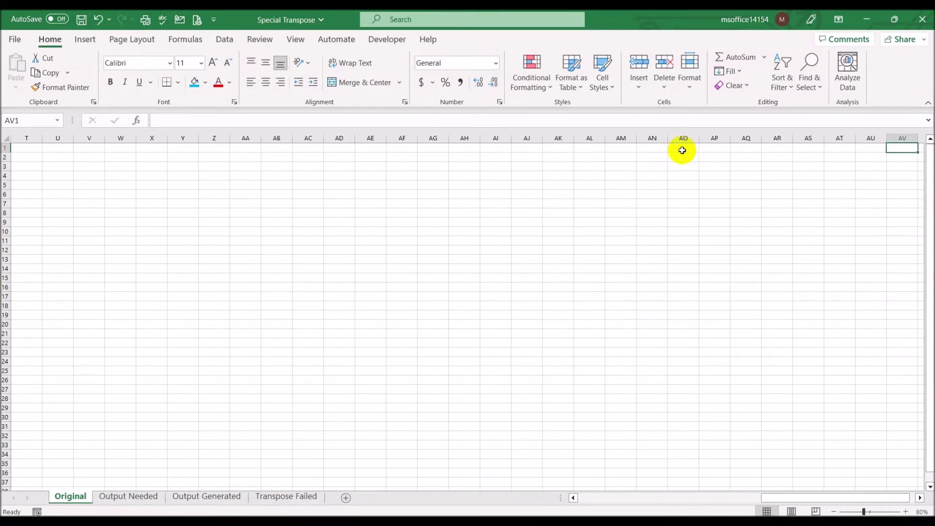
key(Right)
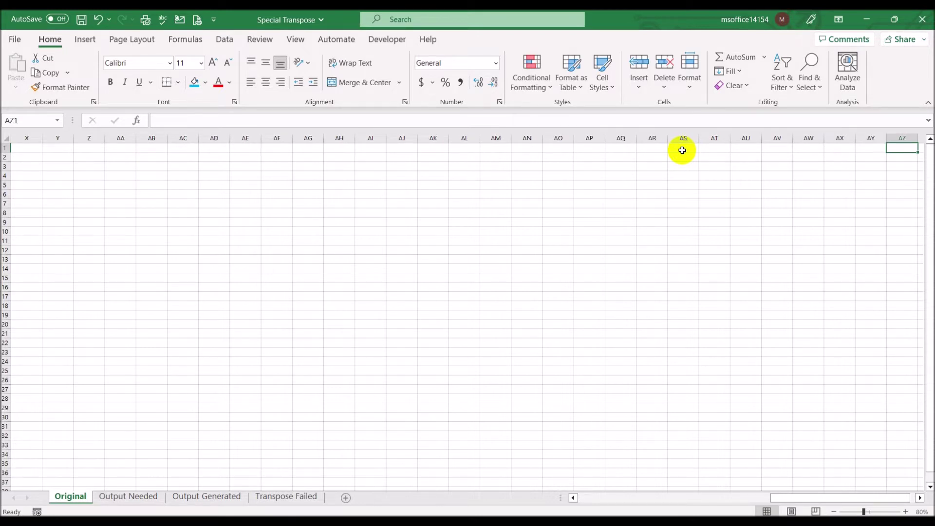
key(Right)
key(Right)
key(Right)
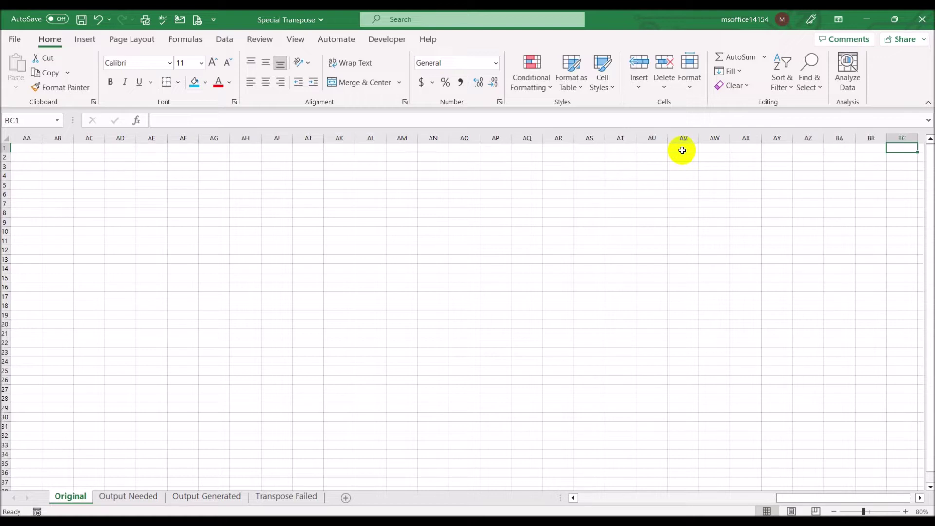
key(Right)
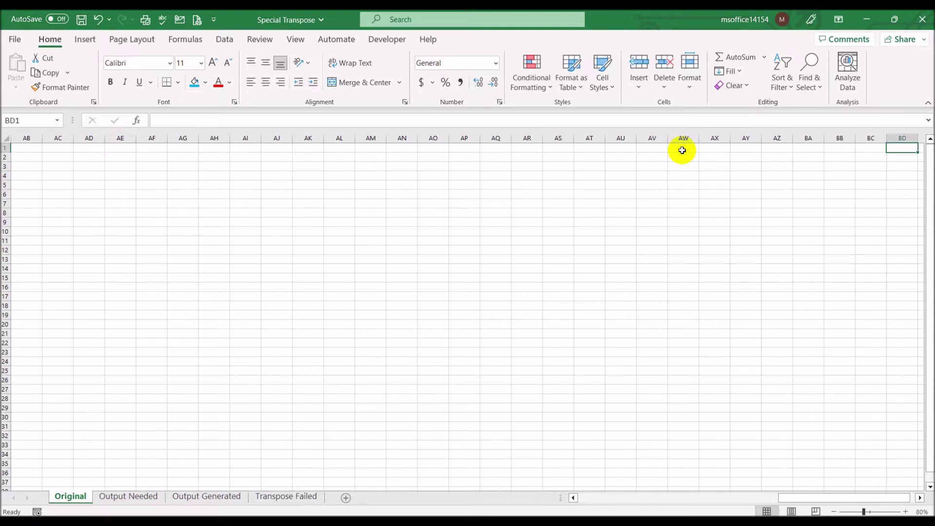
key(ctrl+Home)
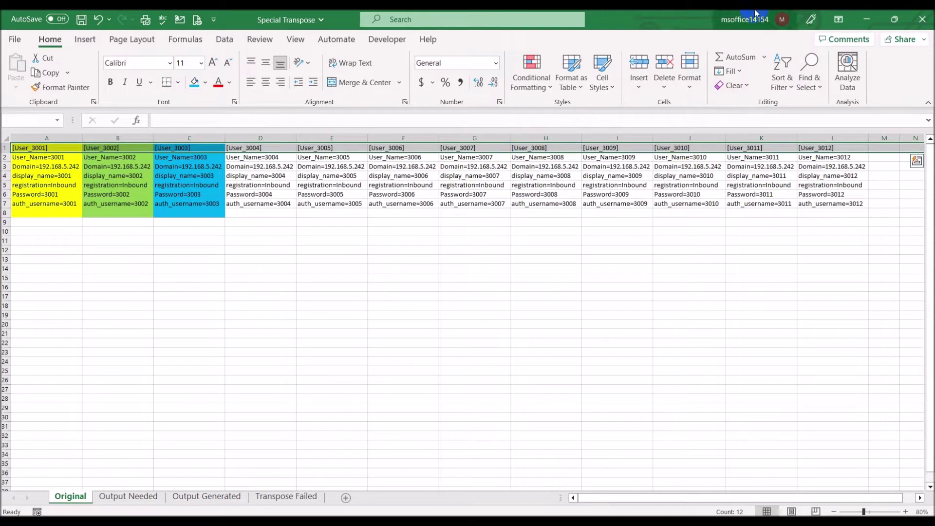
click(40, 148)
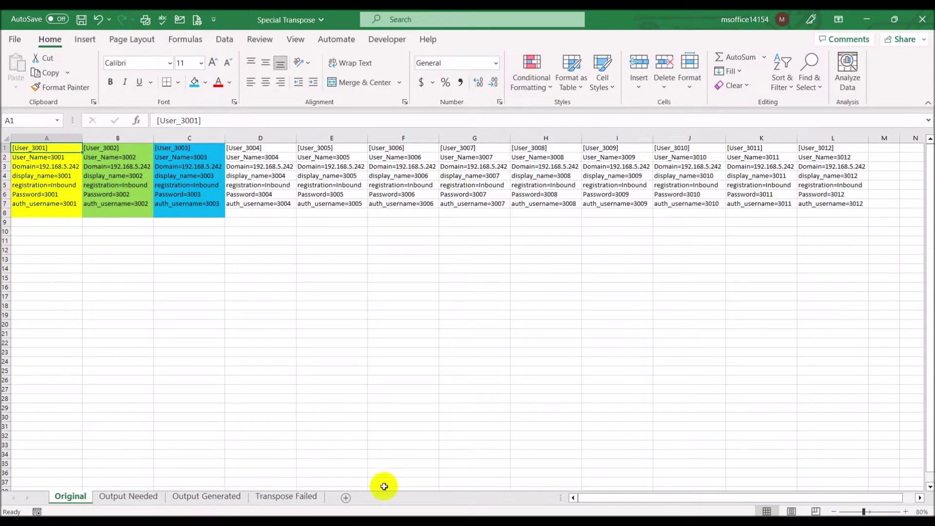
- Add a worksheet named Decode between the Output Generated and Transpose Failed sheets
click(346, 497)
mouse_move(103, 502)
mouse_down()
mouse_move(384, 496)
mouse_move(311, 497)
mouse_up()
double_click(267, 496)
text(Decode)
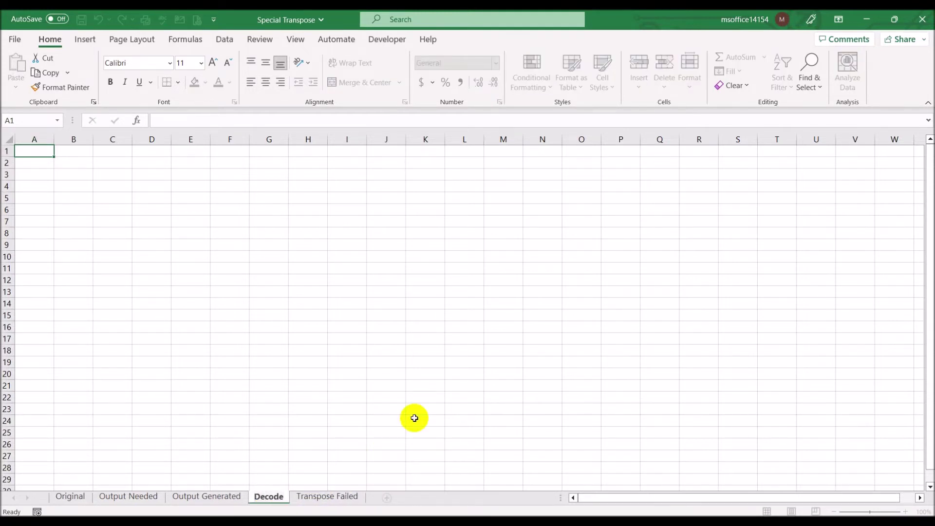
key(Return)
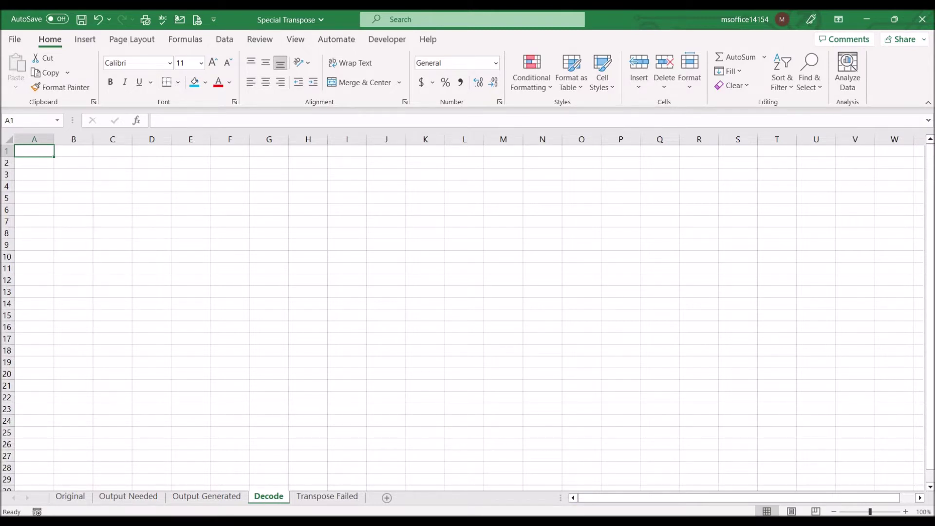
- List the letters A to Z, one per cell, in A1:A26 of the Decode sheet
click(834, 512)
click(833, 512)
text(A)
key(Return)
text(B)
key(Return)
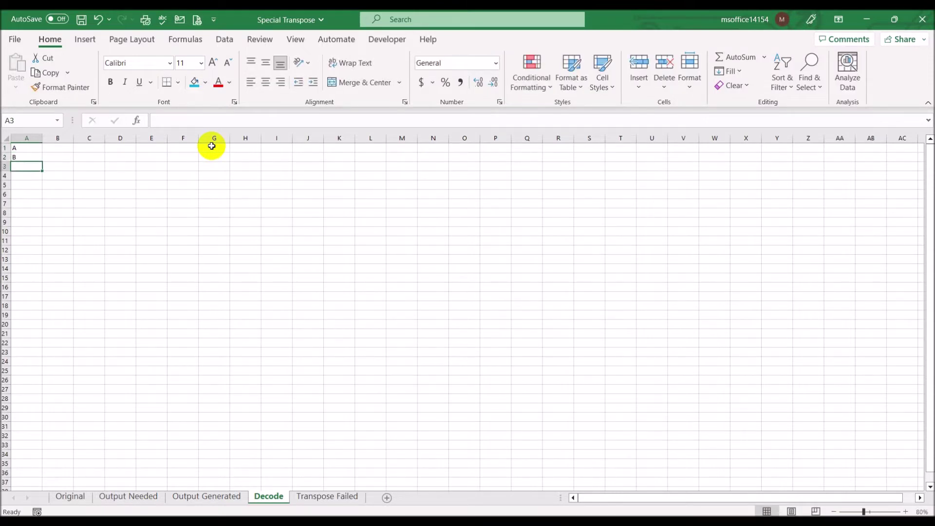
text(C)
key(Return)
text(D)
key(Return)
text(E)
key(Return)
text(F)
key(Return)
text(G)
key(Return)
text(H)
key(Return)
text(I)
key(Return)
text(J)
key(Return)
text(K)
key(Return)
text(L)
key(Return)
text(M)
key(Return)
text(N)
key(Return)
text(O)
key(Return)
text(P)
key(Return)
text(Q)
key(Return)
text(R)
key(Return)
text(S)
key(Return)
text(T)
key(Return)
text(U)
key(Return)
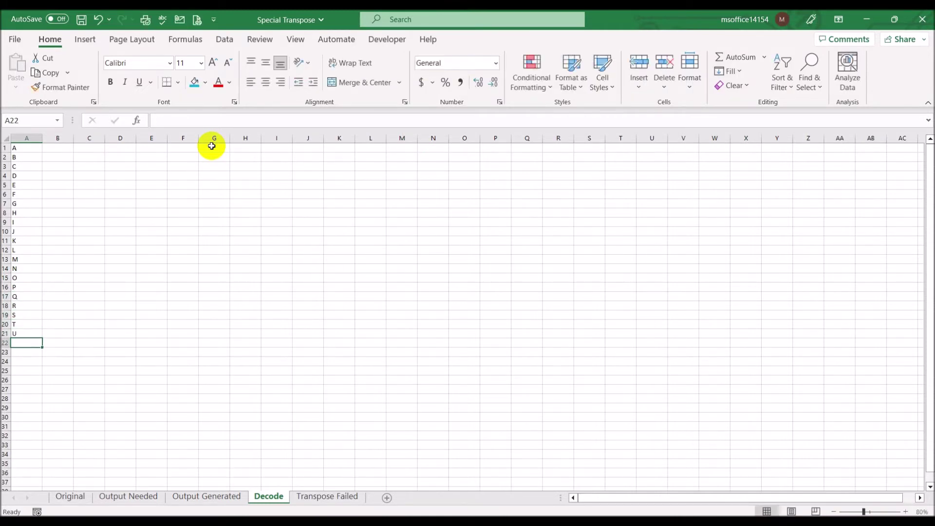
text(V)
key(Return)
text(W)
key(Return)
text(X)
key(Return)
text(Y)
key(Return)
text(Z)
key(Return)
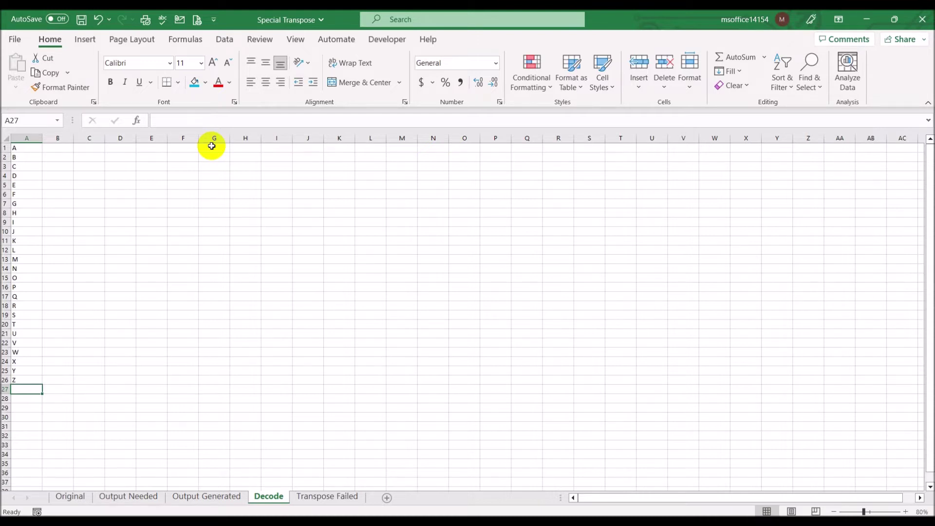
- Enter the formula ="A"&A1 in cell A27 of the Decode sheet to build the two-letter column names
text(="A"&)
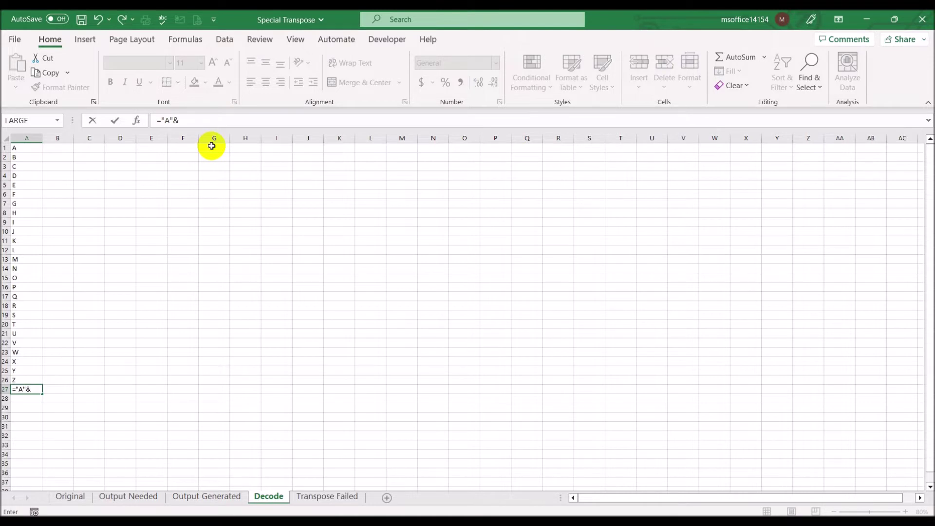
click(28, 149)
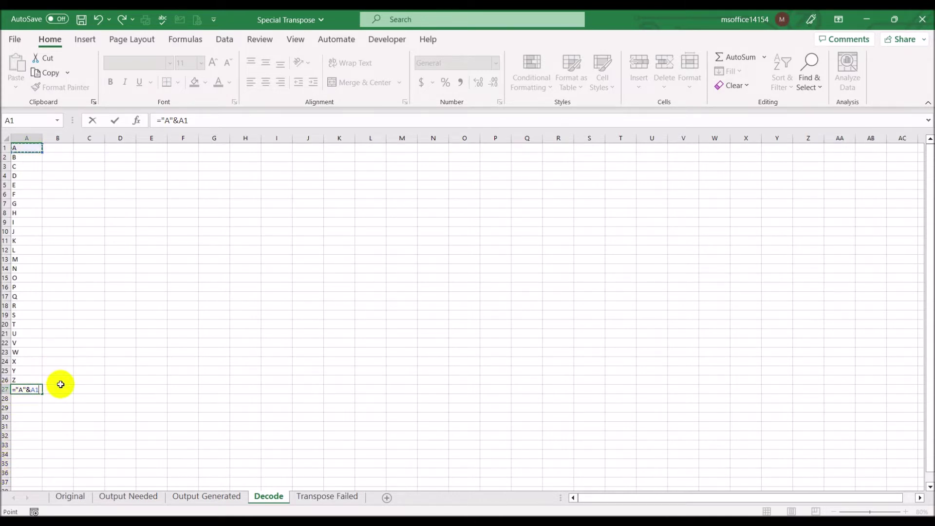
key(Return)
click(34, 390)
click(40, 395)
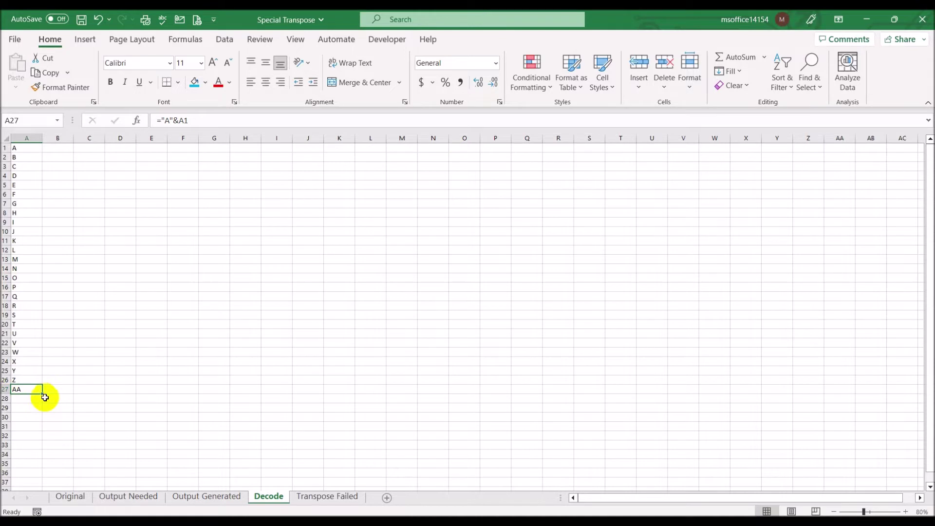
- Fill the A27 formula down column A of the Decode sheet to row 90
drag(41, 393, 39, 487)
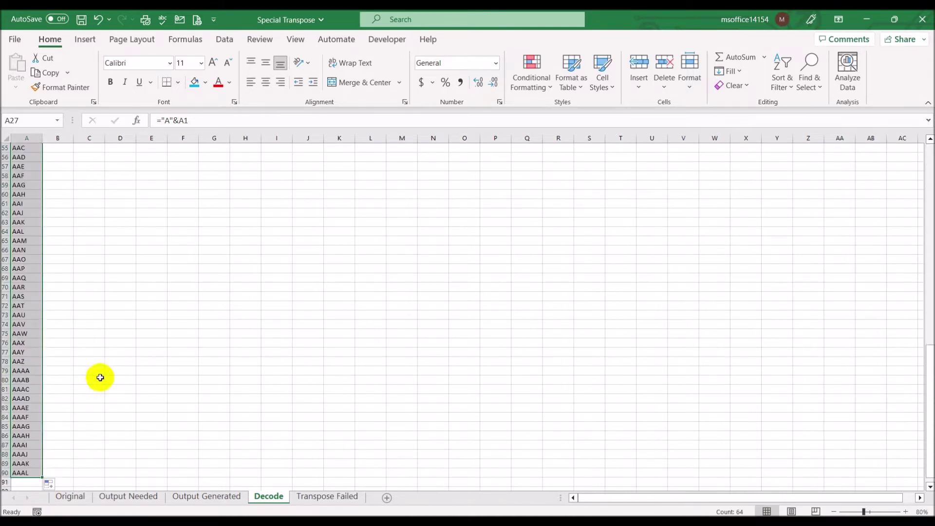
scroll(132, 321, down, 2)
scroll(121, 319, up, 1)
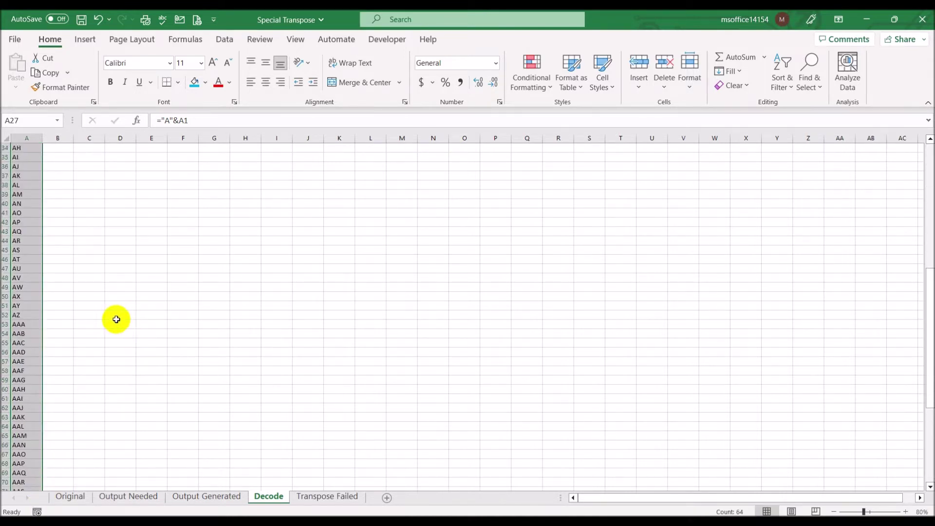
- Change the formula in cell A53 of the Decode sheet to ="B"&A1
click(32, 323)
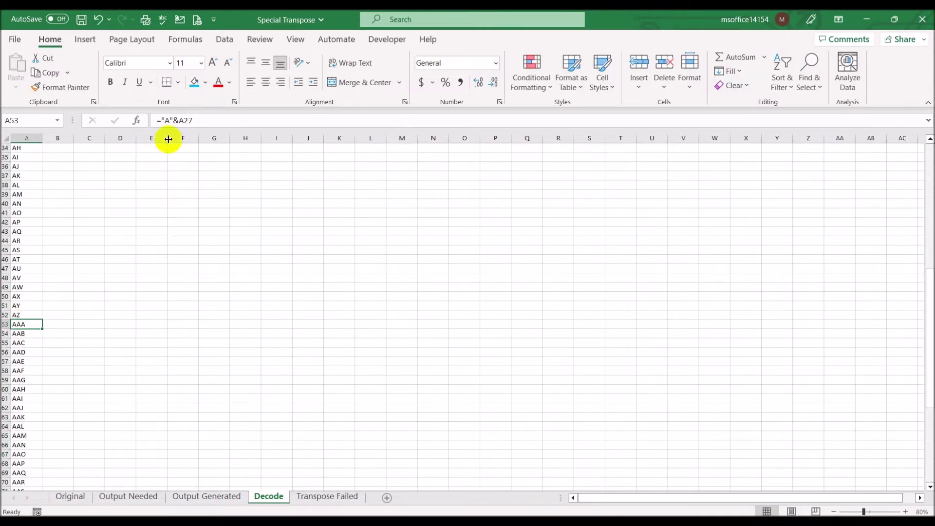
click(165, 120)
key(Delete)
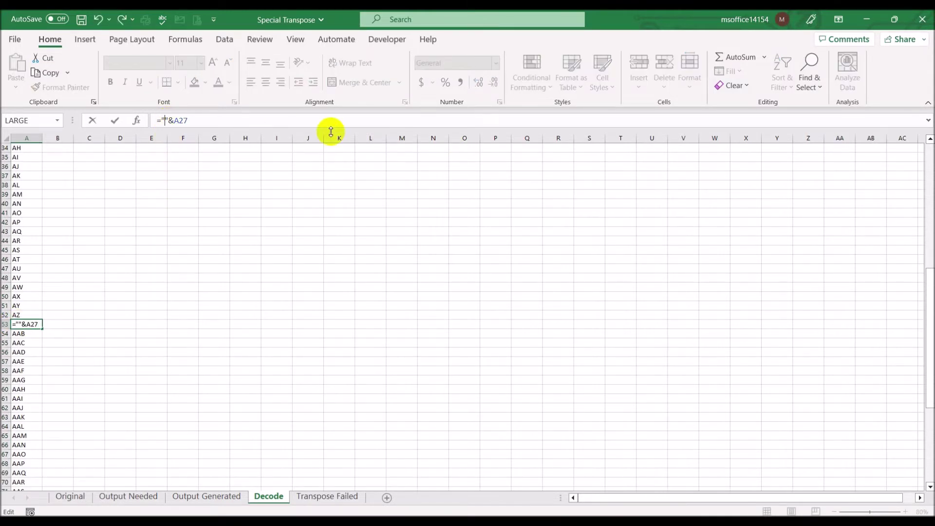
text(B)
key(Return)
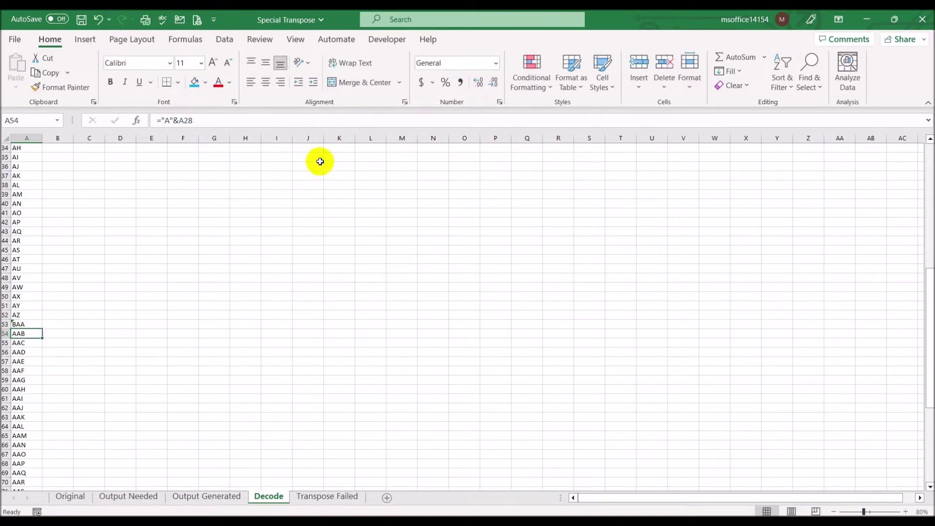
click(24, 324)
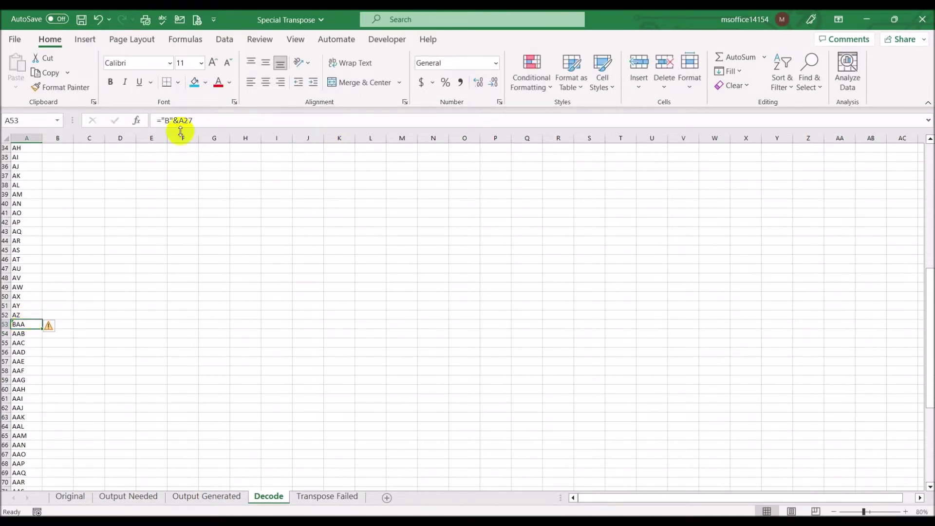
click(193, 120)
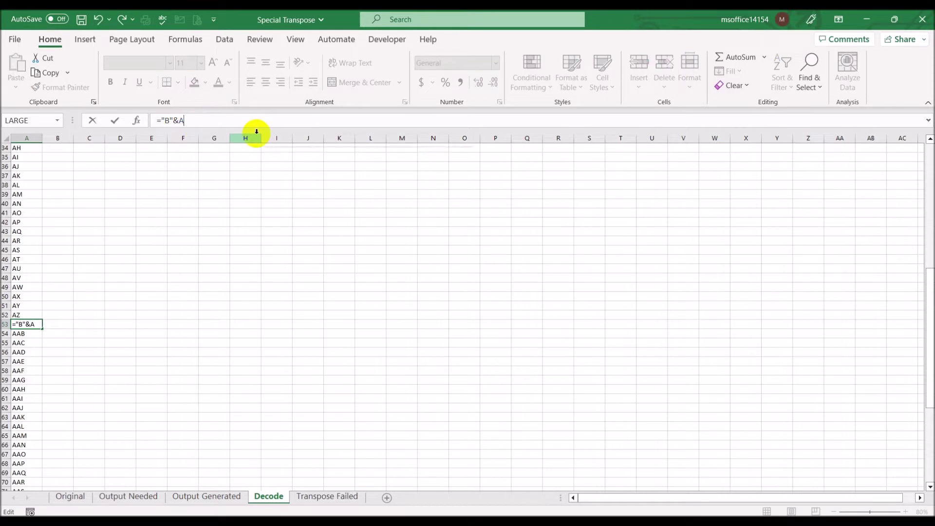
text(1)
key(Return)
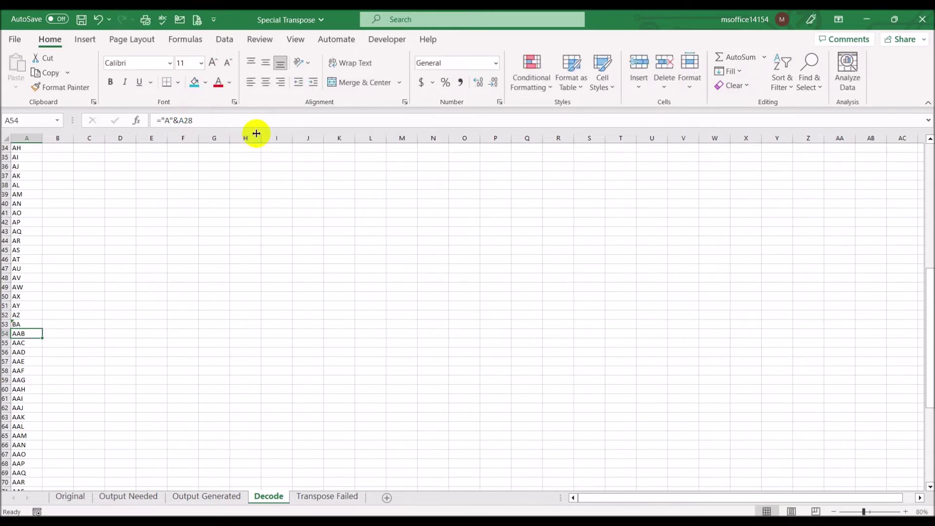
- Fill the A53 formula down to BZ in row 78 and clear the leftover entries in A79:A90
click(30, 325)
drag(39, 332, 46, 472)
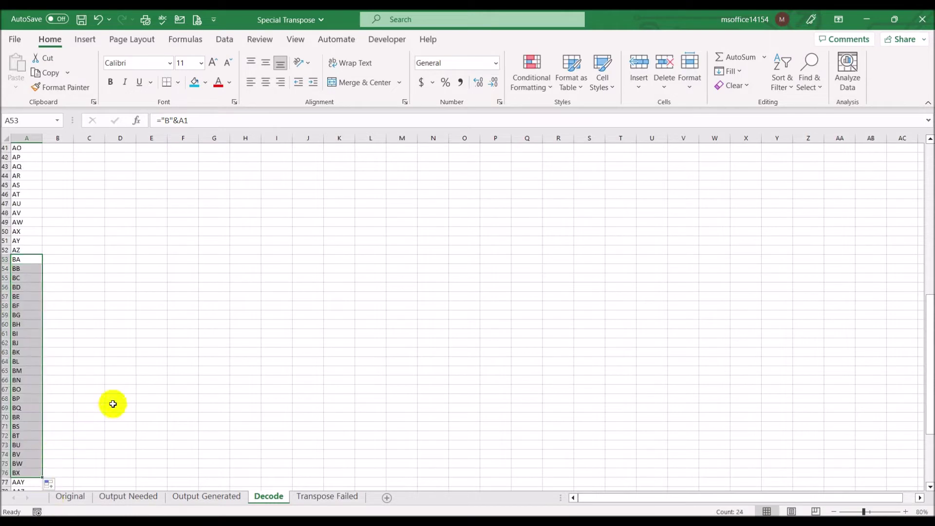
scroll(107, 407, down, 5)
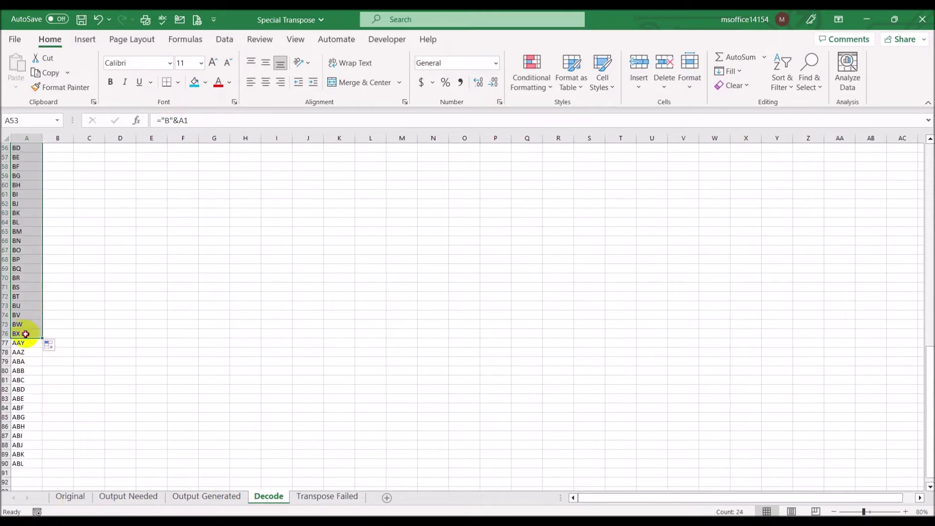
click(25, 333)
drag(42, 337, 27, 461)
key(Delete)
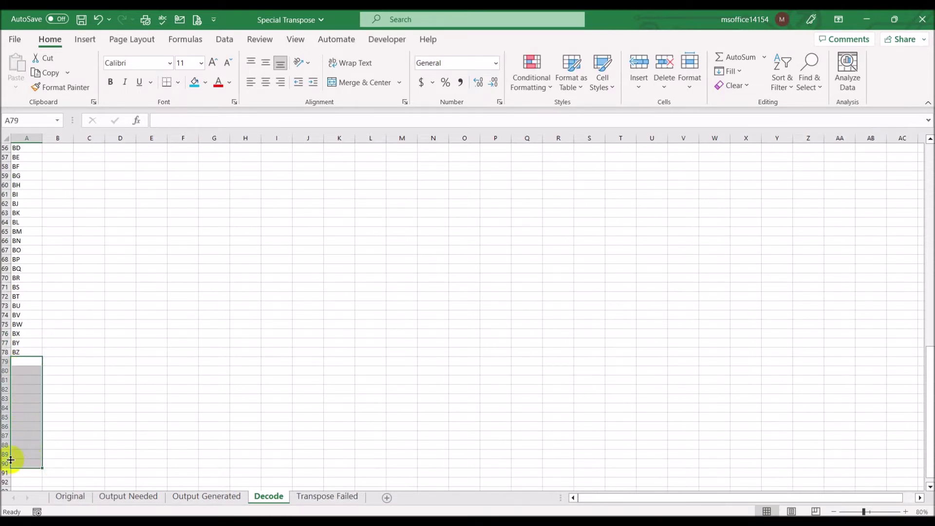
scroll(246, 297, up, 18)
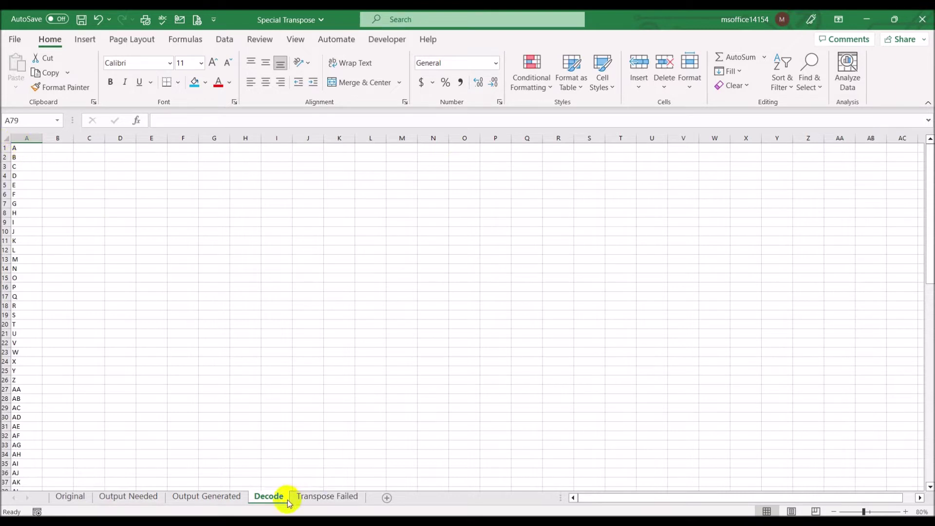
- Widen column A of the Output Generated sheet to about five times its width and fill it with light peach
click(124, 497)
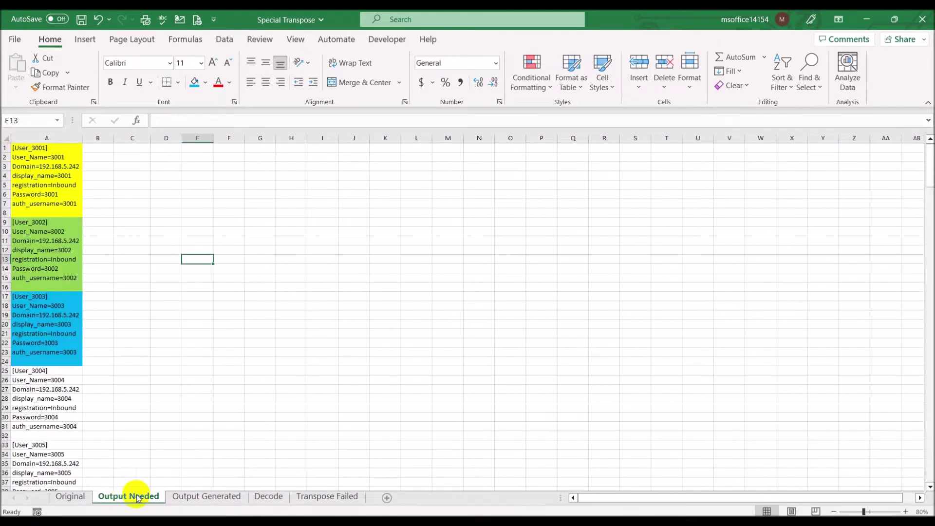
click(183, 495)
click(90, 497)
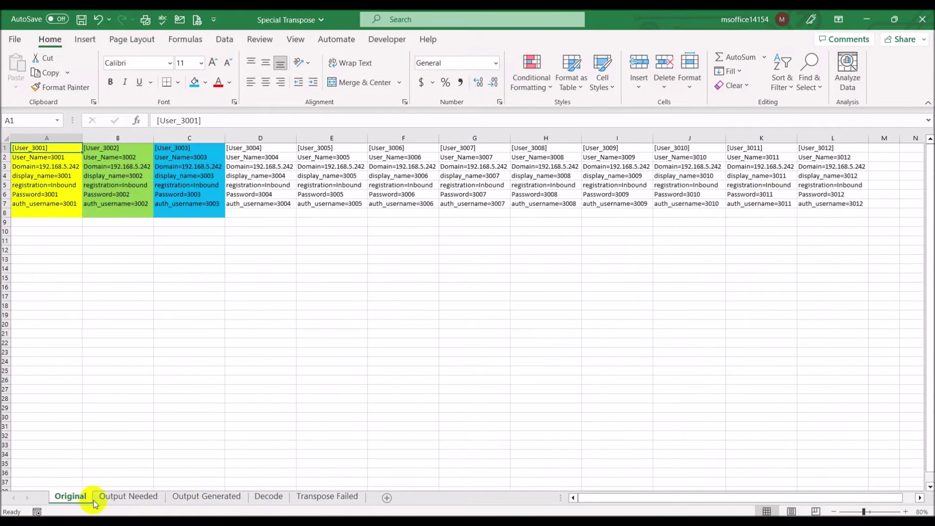
click(129, 497)
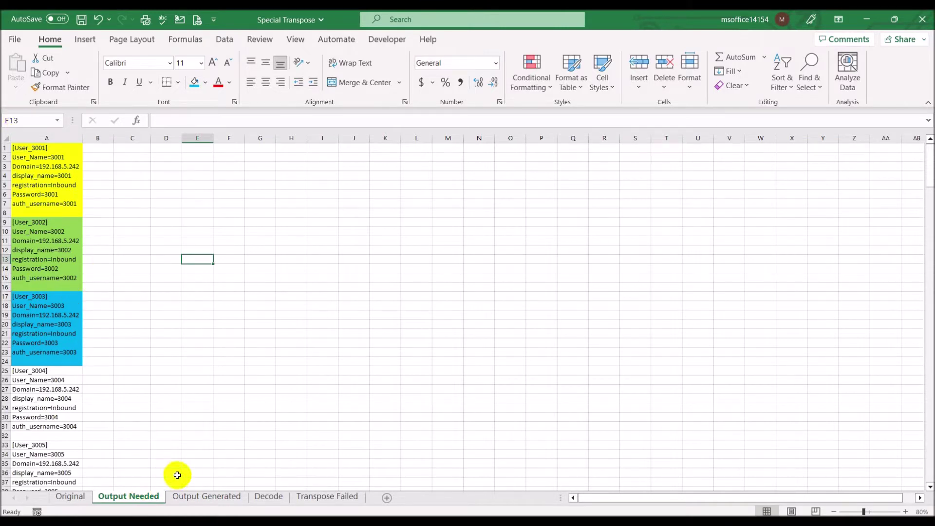
click(218, 496)
click(195, 147)
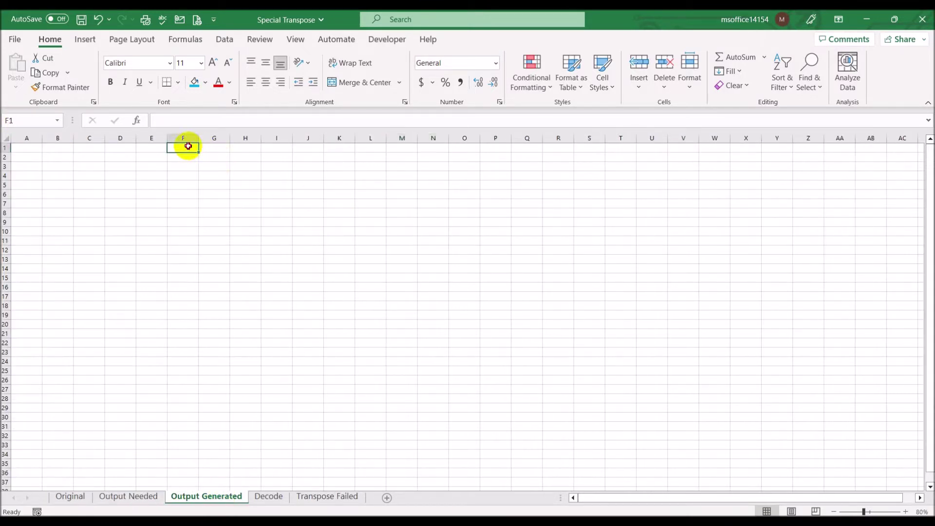
drag(70, 140, 167, 139)
click(127, 138)
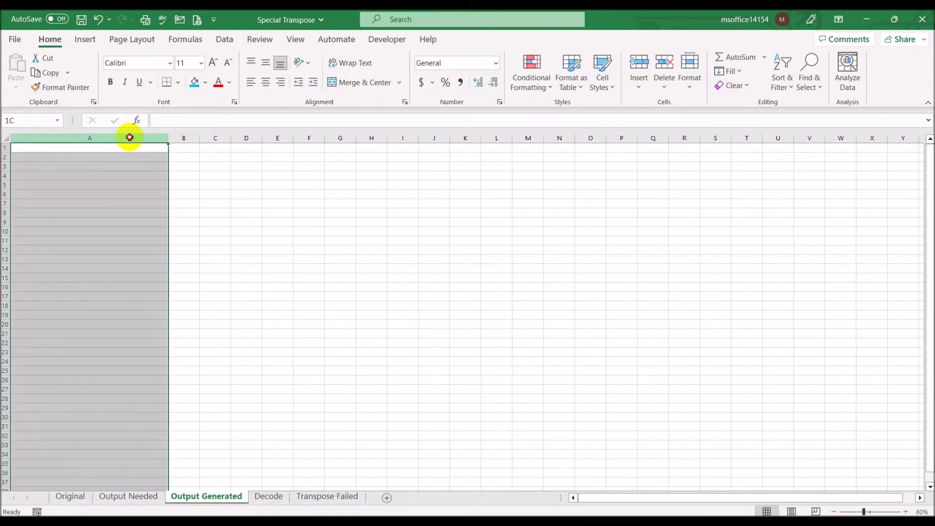
click(205, 82)
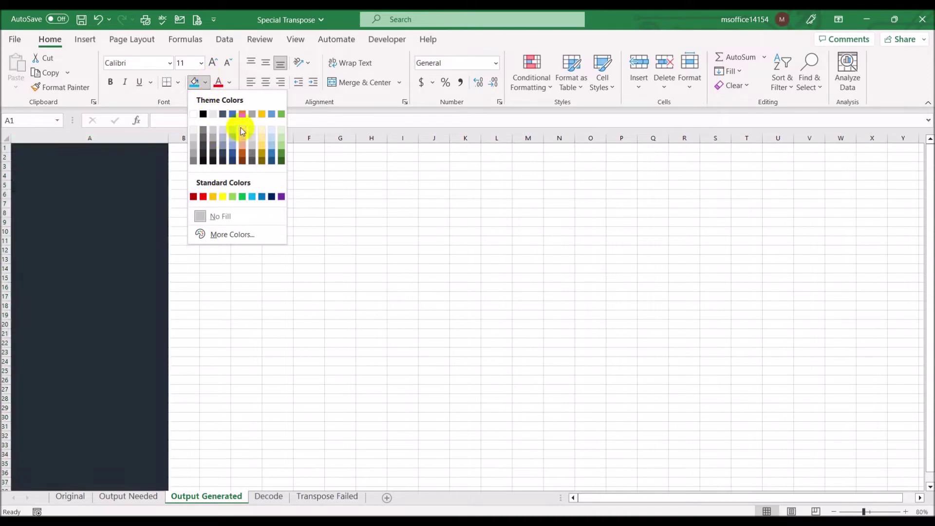
click(243, 128)
click(371, 212)
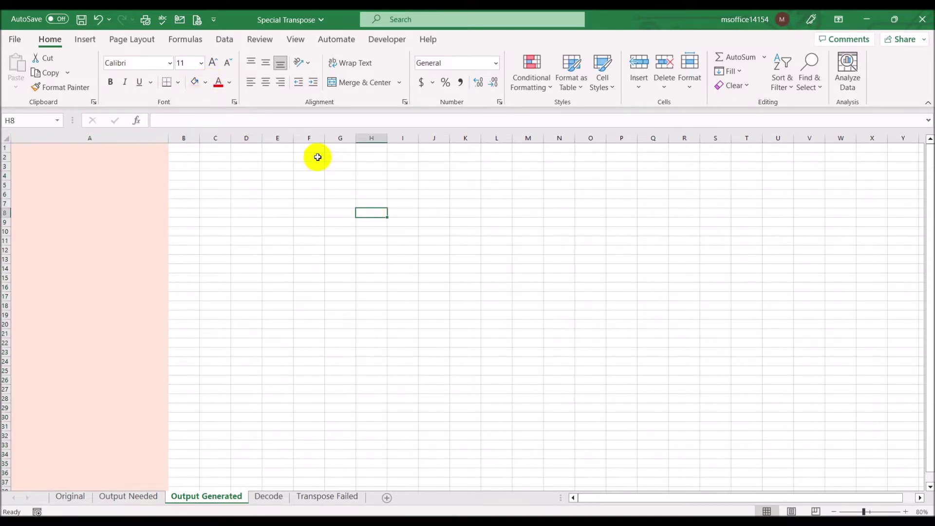
click(312, 148)
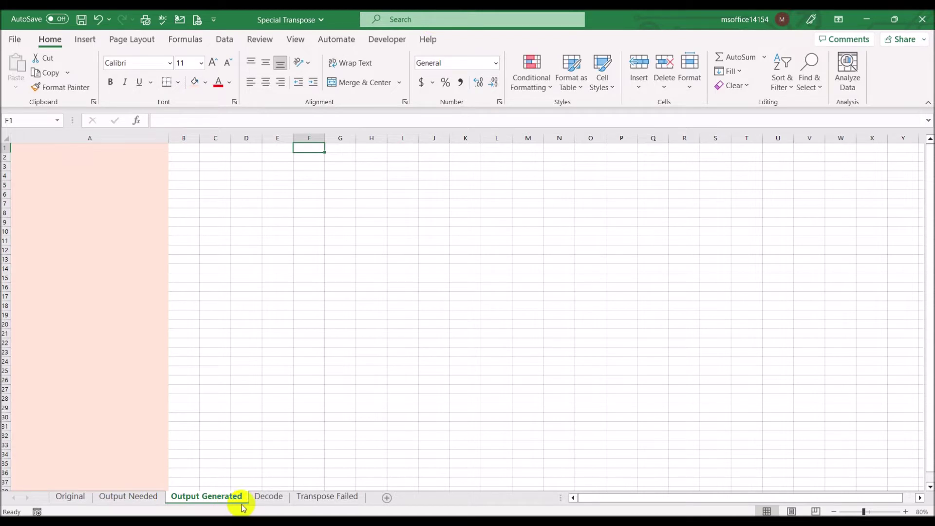
- Examine the eight-row user blocks in columns A to D of the Original sheet against the Output Needed layout and the Decode letters
click(282, 505)
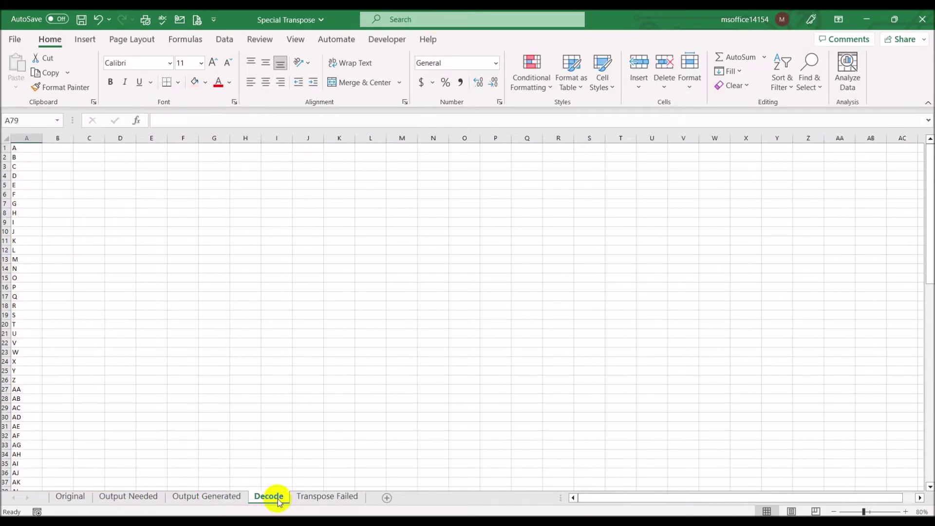
click(224, 501)
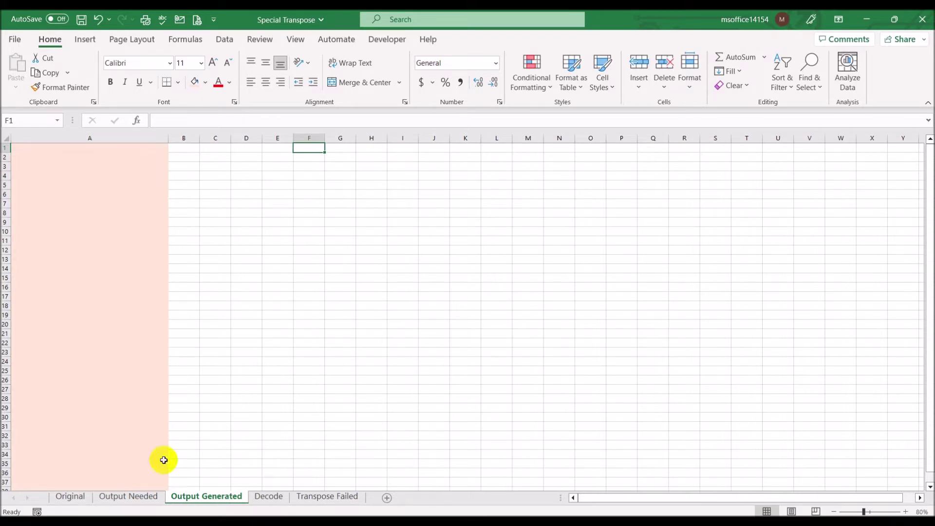
click(71, 499)
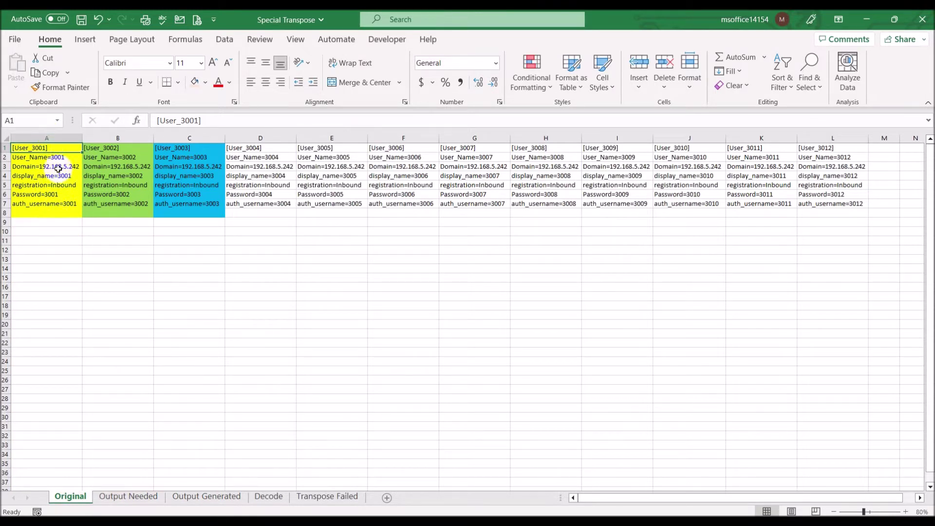
drag(56, 149, 54, 214)
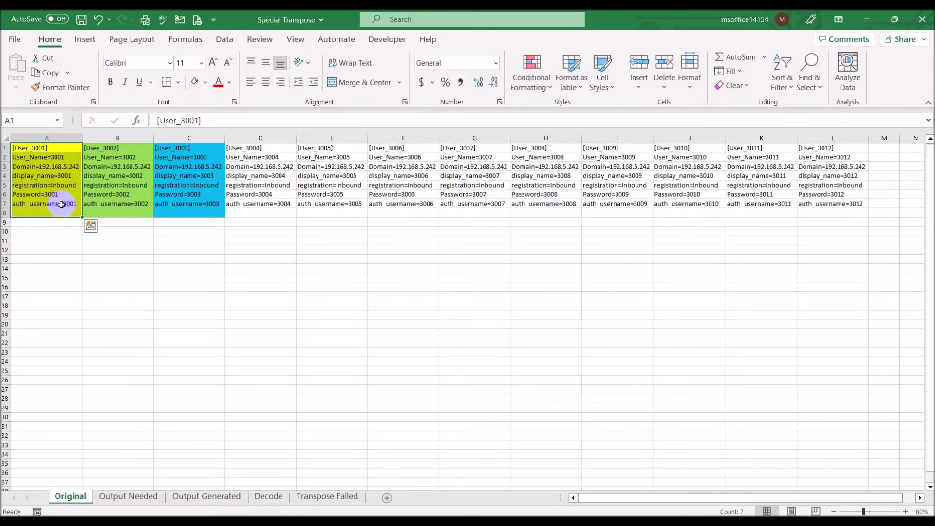
click(140, 501)
click(73, 498)
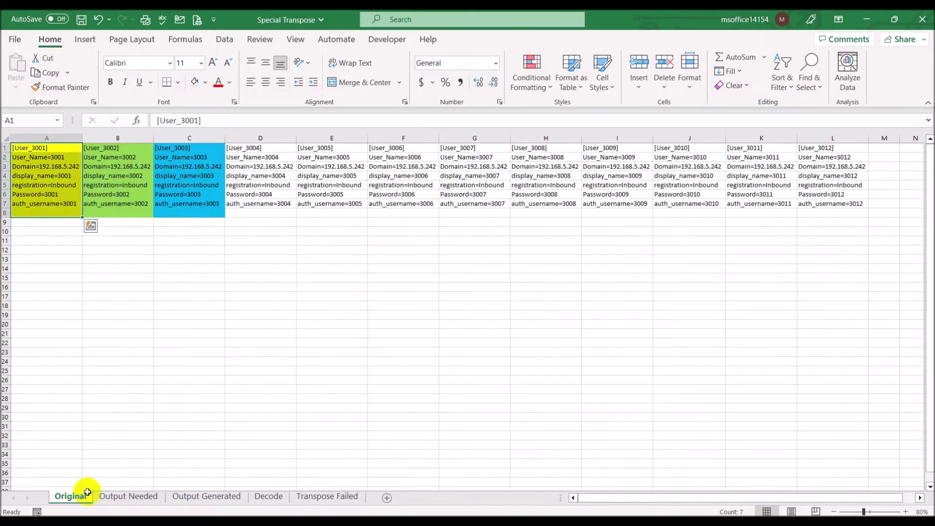
click(112, 148)
drag(111, 148, 118, 213)
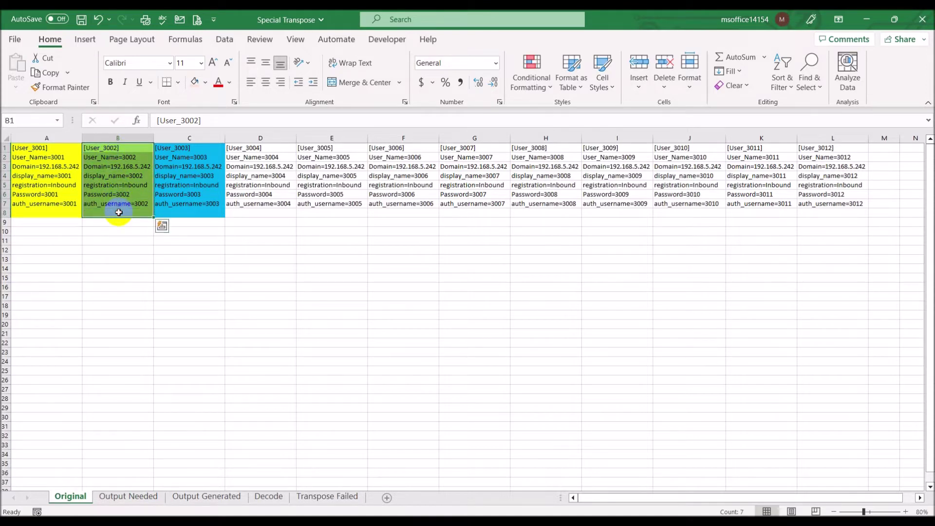
click(122, 496)
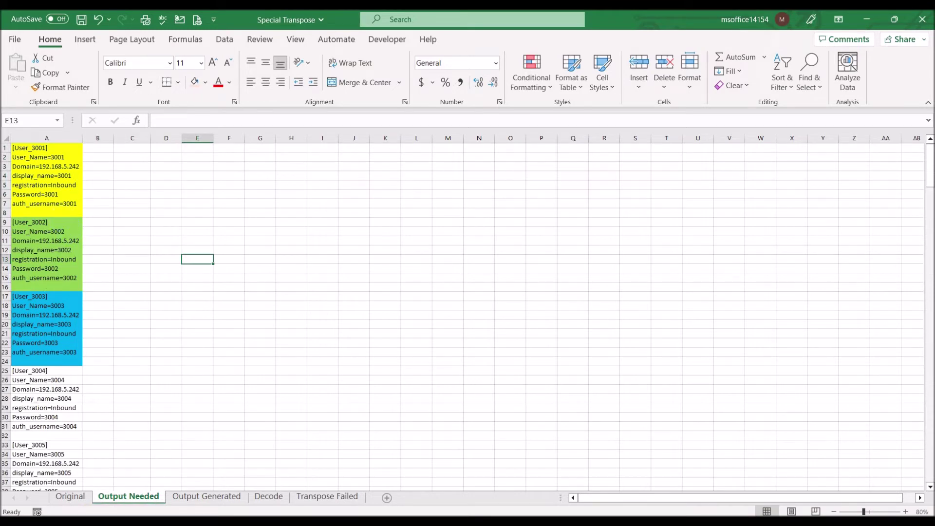
click(70, 496)
drag(38, 148, 47, 212)
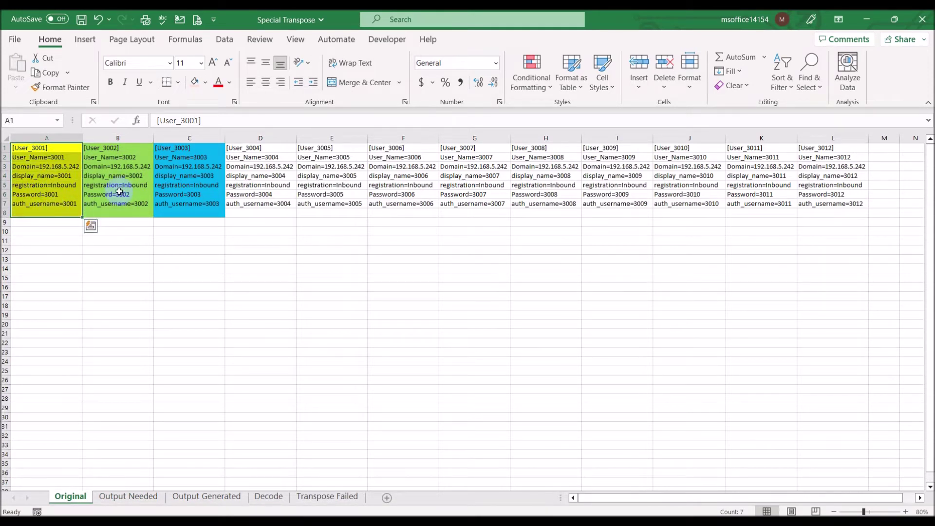
drag(109, 147, 109, 214)
drag(163, 148, 173, 213)
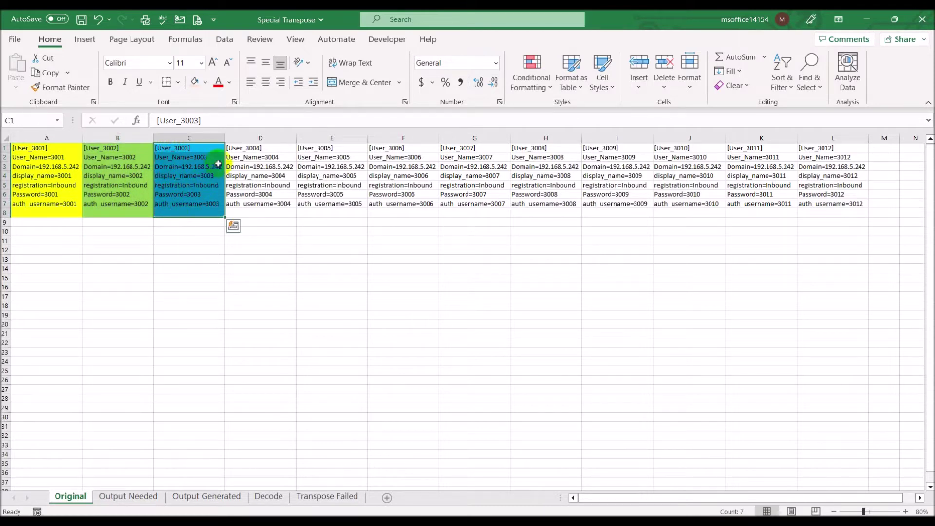
drag(242, 148, 244, 212)
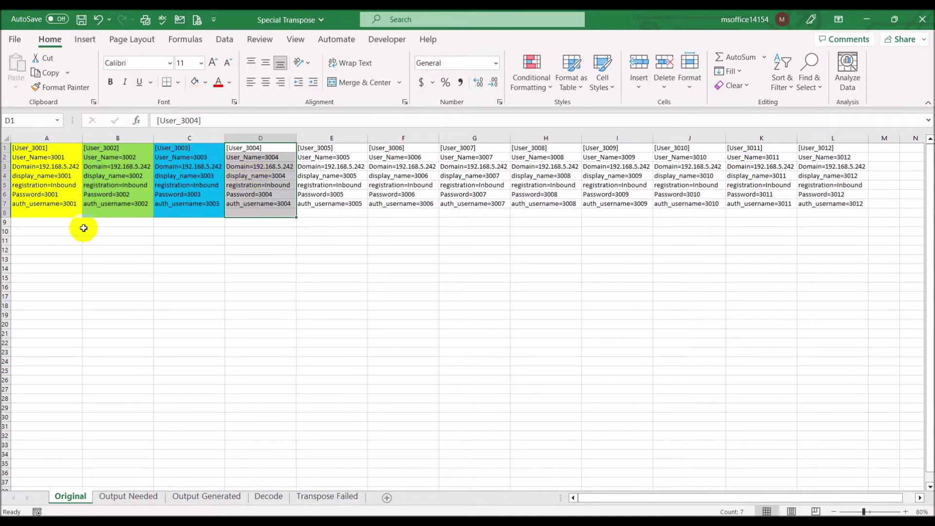
click(267, 497)
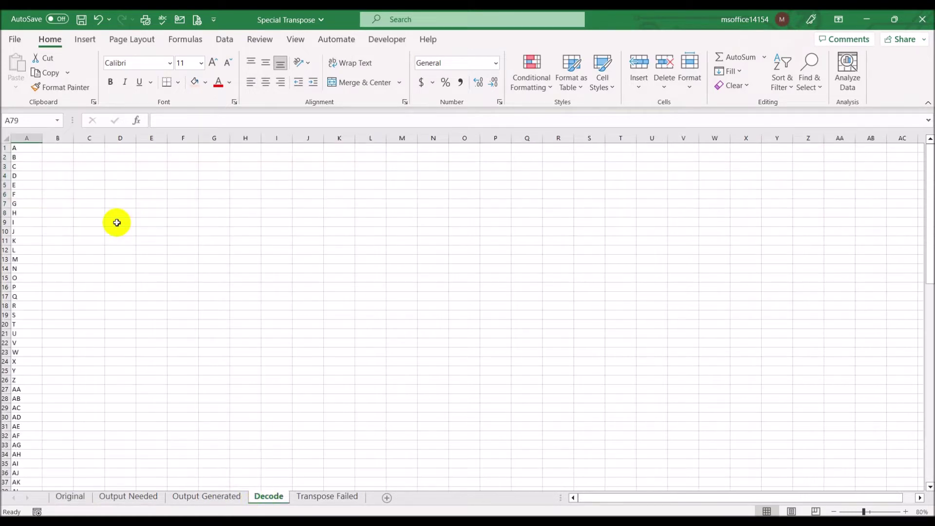
- Enter 1 in each of the cells F1 to F8 on the Output Generated sheet
click(181, 500)
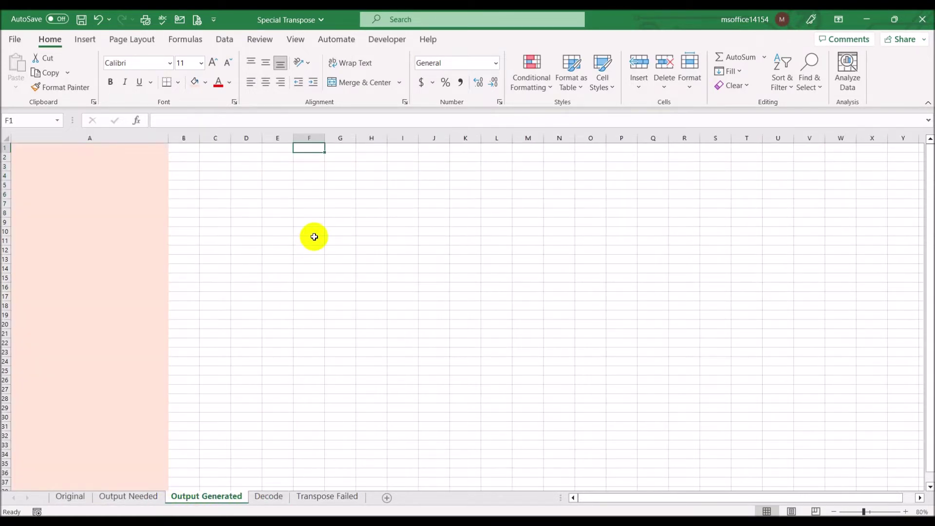
text(1)
key(Return)
text(1)
key(Return)
text(1)
key(Return)
text(1)
key(Return)
text(1)
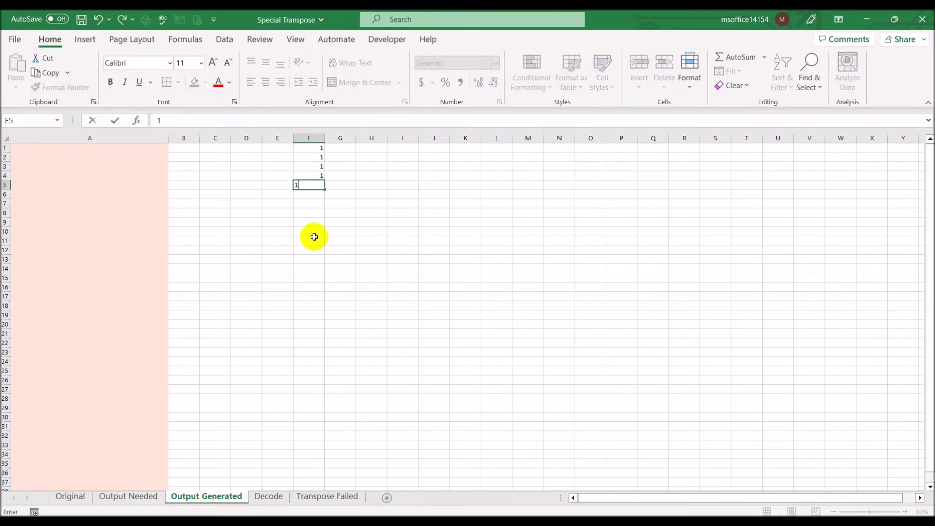
key(Return)
text(1)
key(Return)
text(1)
key(Return)
text(1)
key(Return)
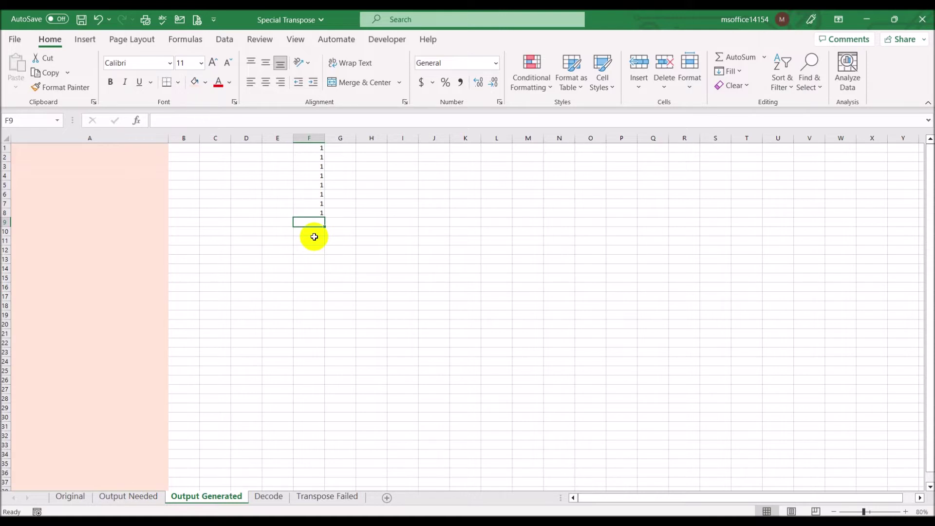
- Enter the formula =IF(ROW()<=8,1,F1+1) in cell F9 of the Output Generated sheet
text(=IF)
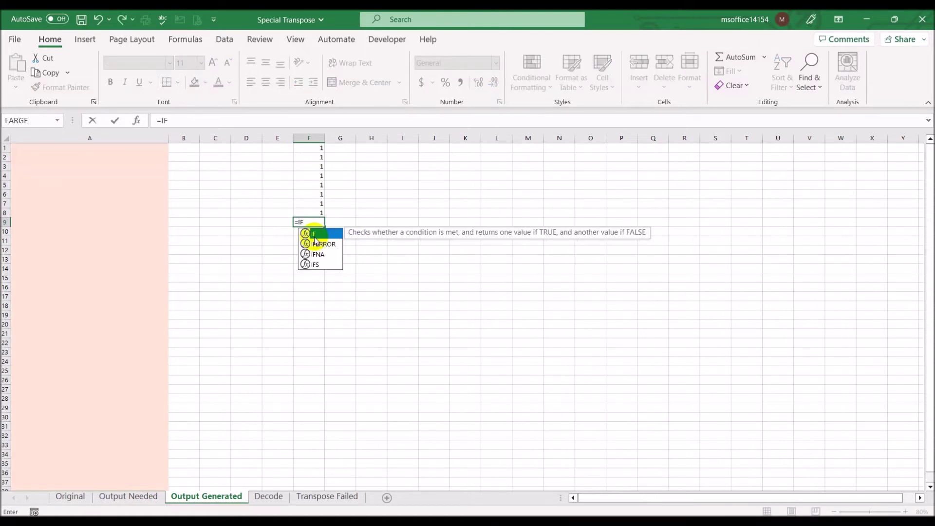
text((ROW()<=)
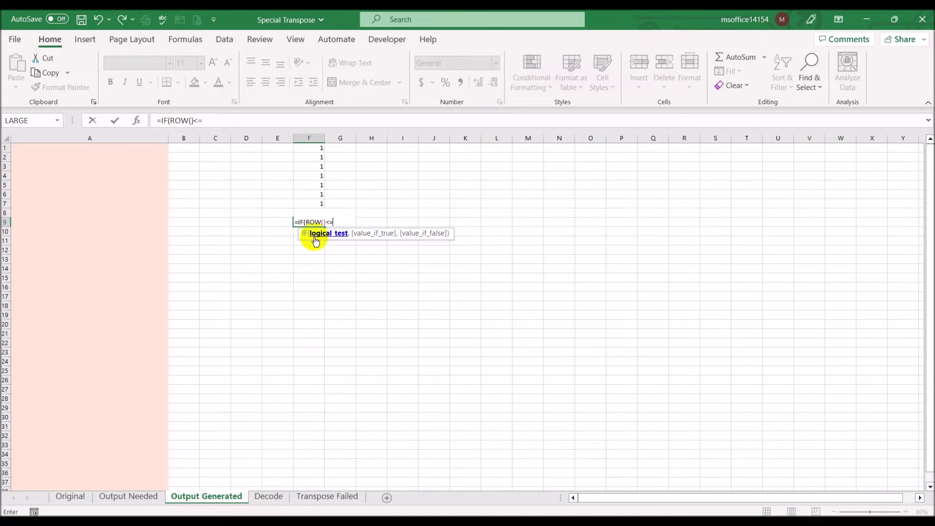
text(8,)
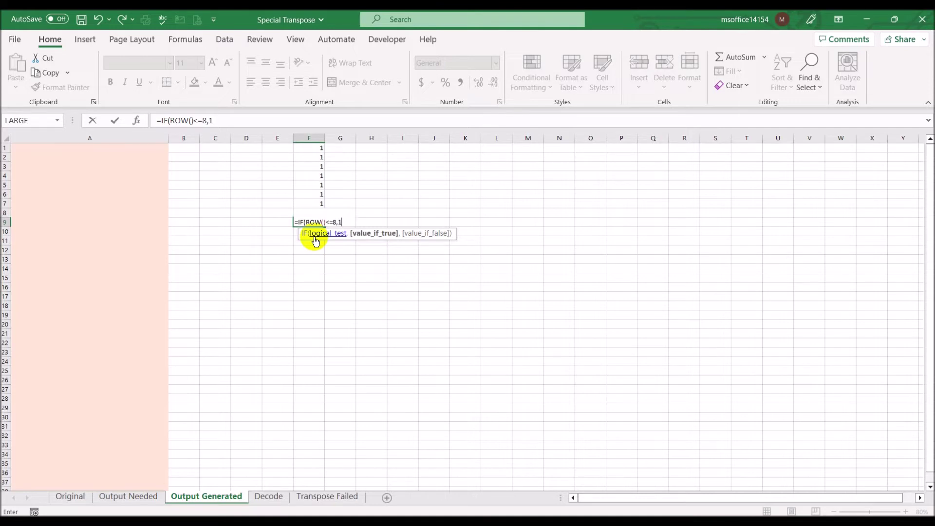
text(1,)
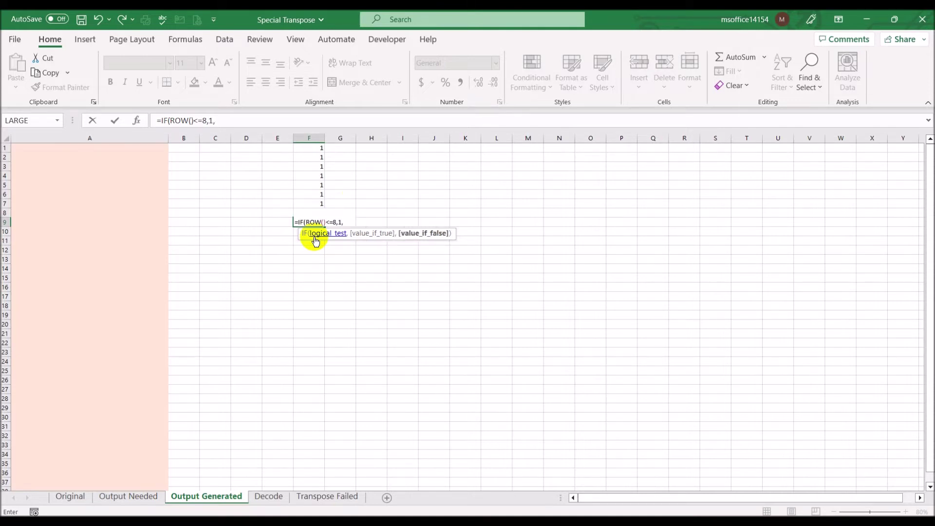
click(311, 147)
text(+)
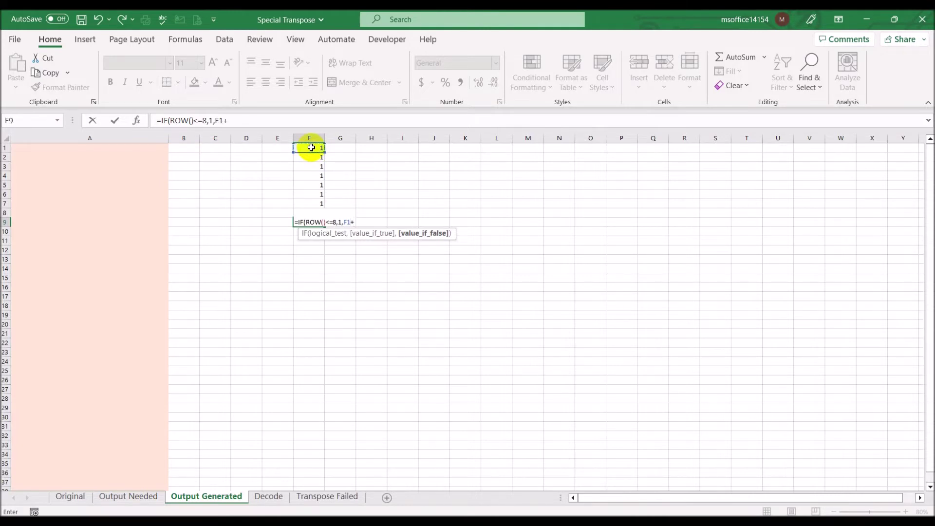
text(1))
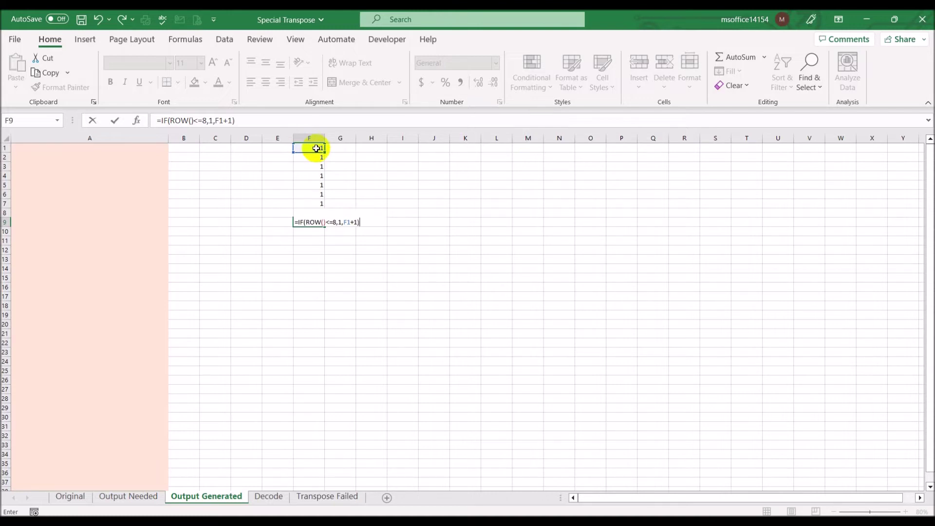
key(Return)
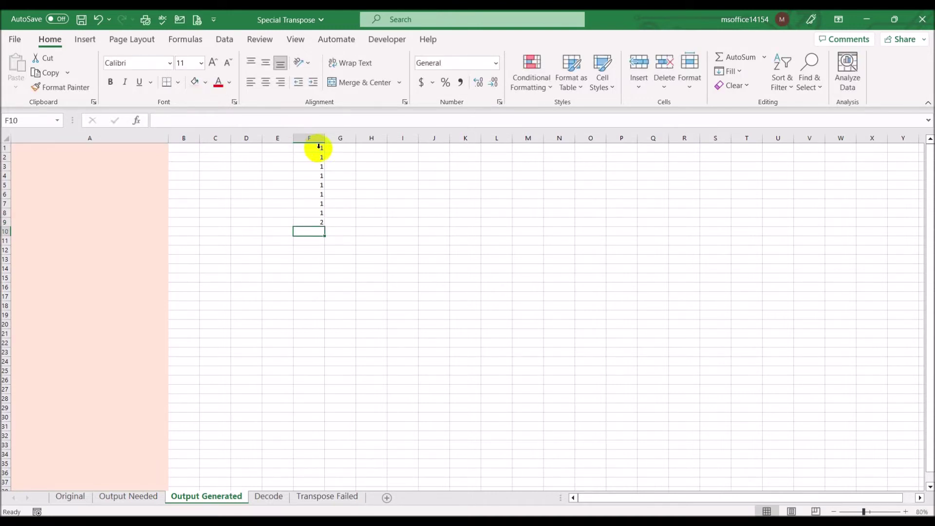
- Fill the F9 formula down column F through row 24, one eight-row block at a time
drag(313, 147, 309, 212)
click(315, 222)
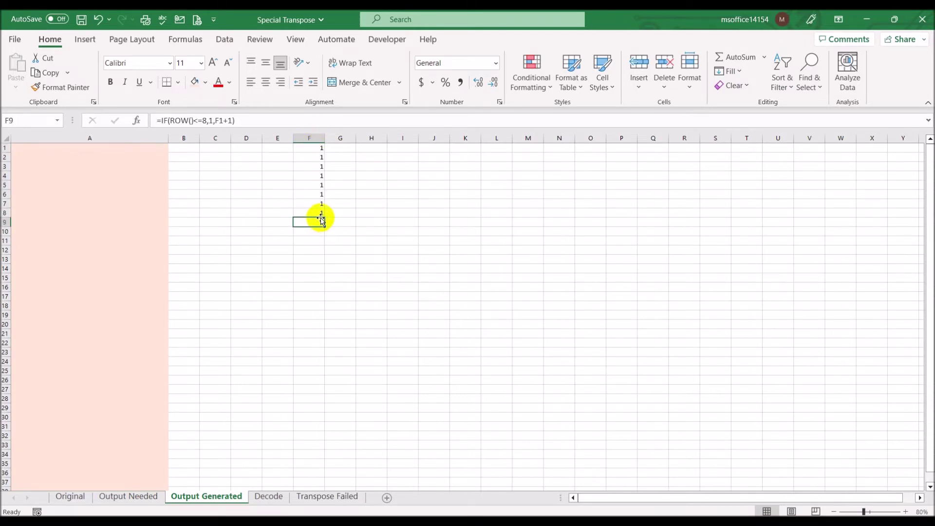
drag(324, 225, 329, 290)
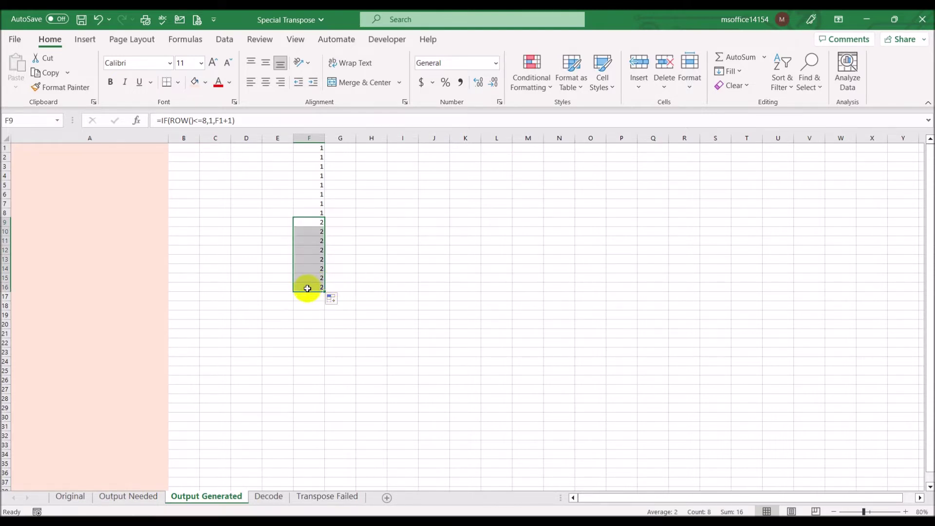
click(305, 287)
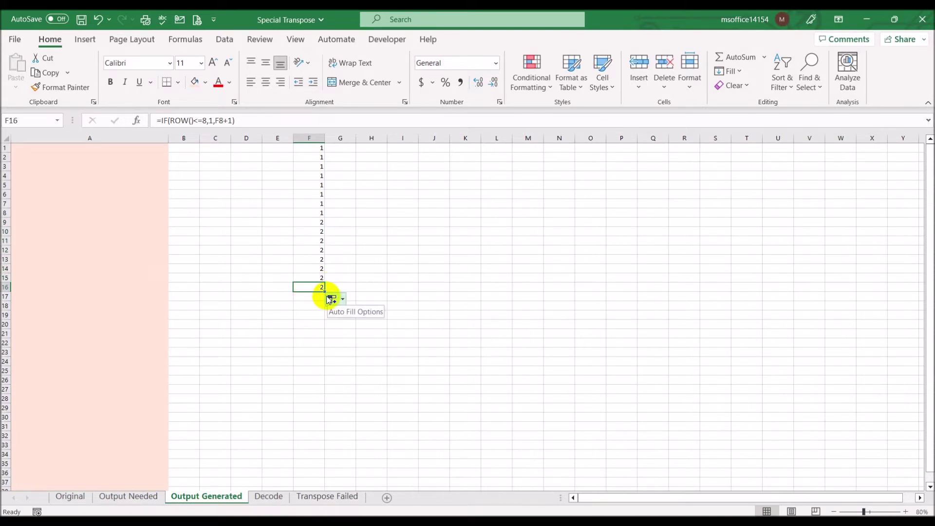
drag(324, 293, 334, 362)
click(414, 342)
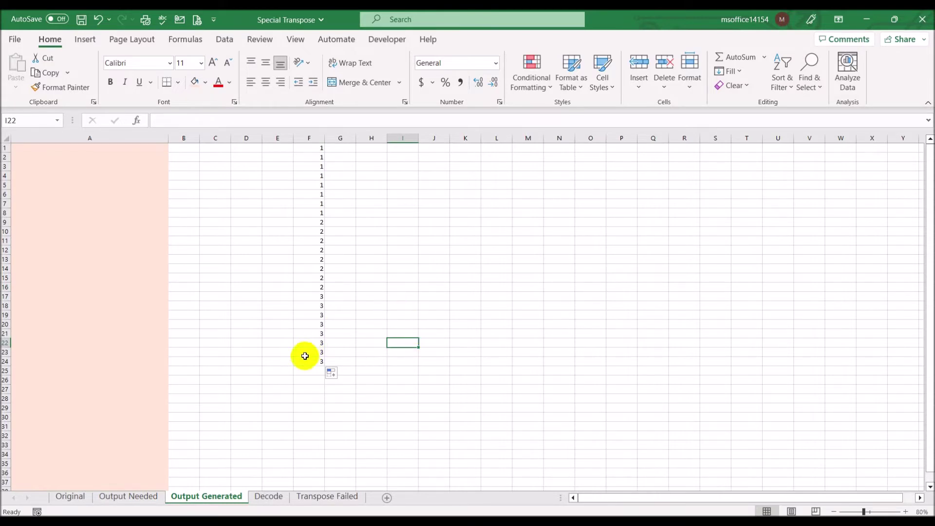
- Extend the block index formula from F24 down column F to row 291
click(318, 362)
drag(318, 364, 322, 474)
scroll(392, 336, up, 20)
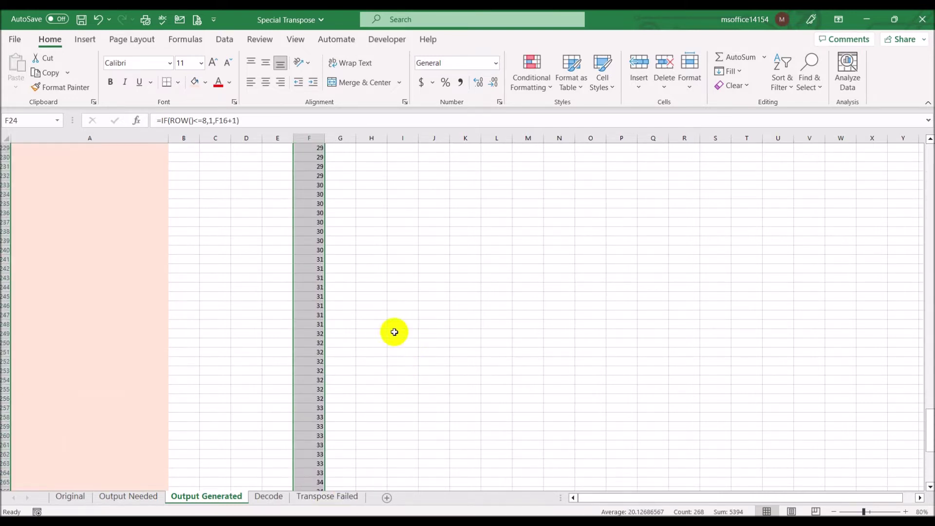
scroll(371, 346, up, 20)
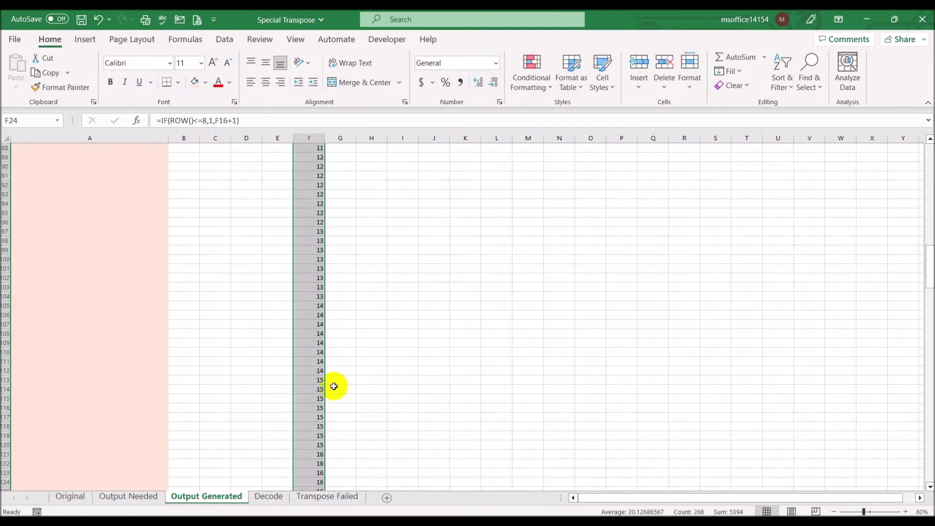
drag(929, 280, 929, 156)
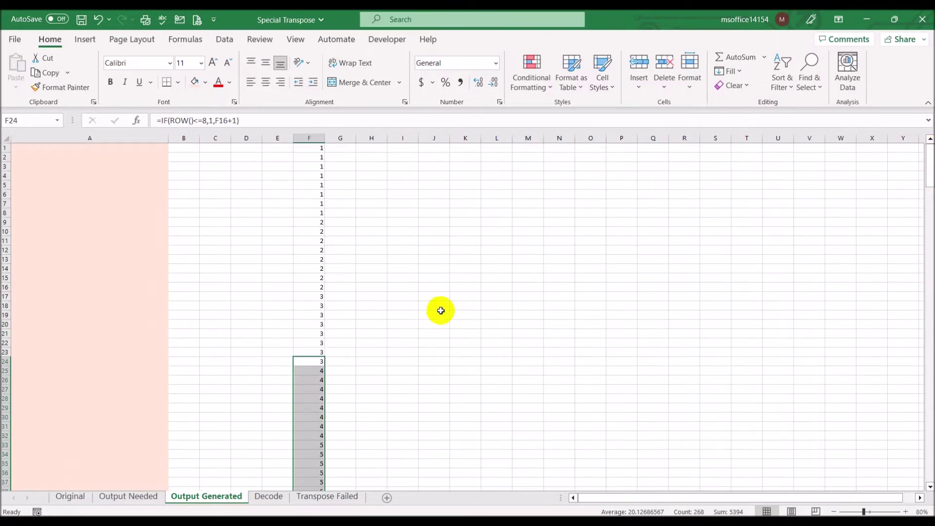
click(418, 241)
- Shade the index cells F1:F8 yellow and F9:F16 light green
drag(313, 147, 318, 213)
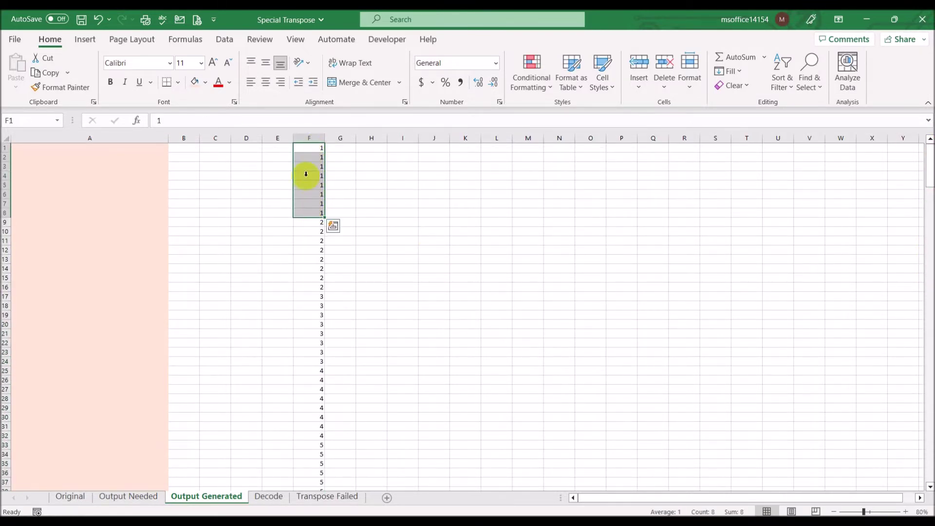
click(205, 82)
click(224, 197)
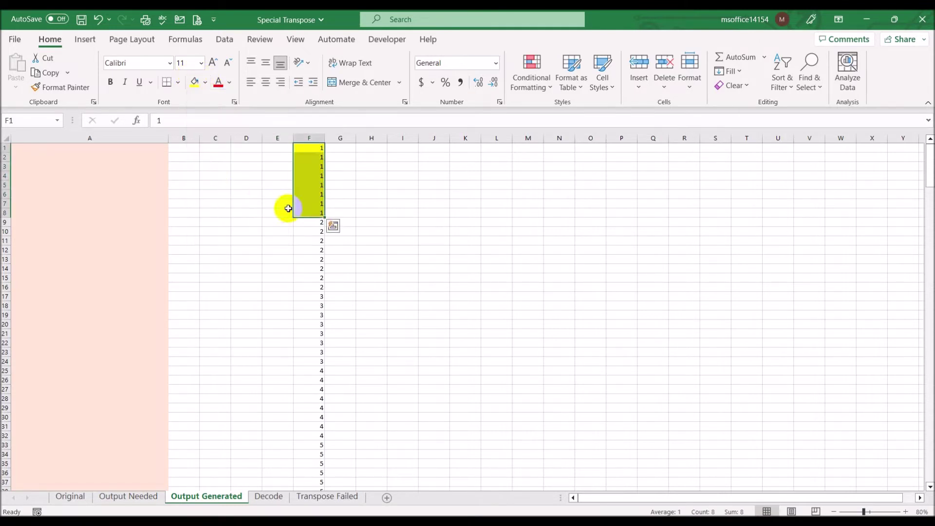
drag(317, 222, 320, 290)
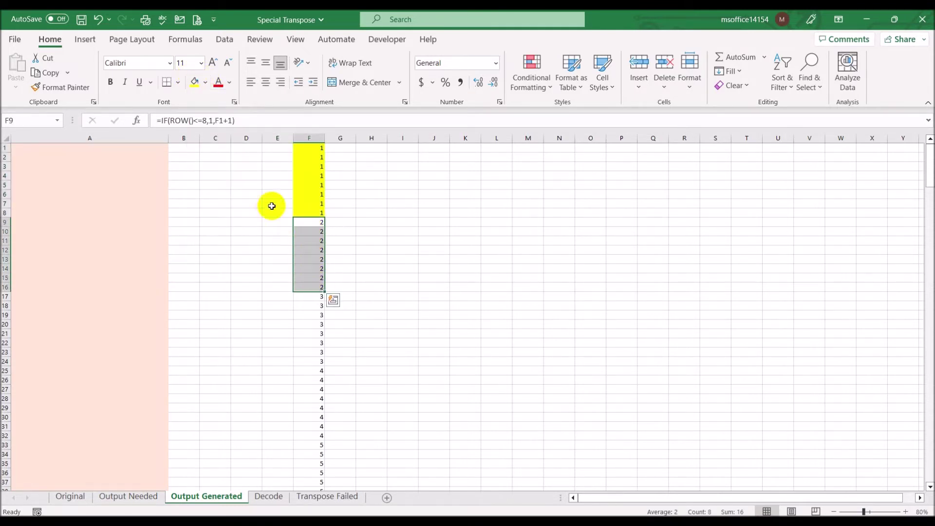
click(205, 82)
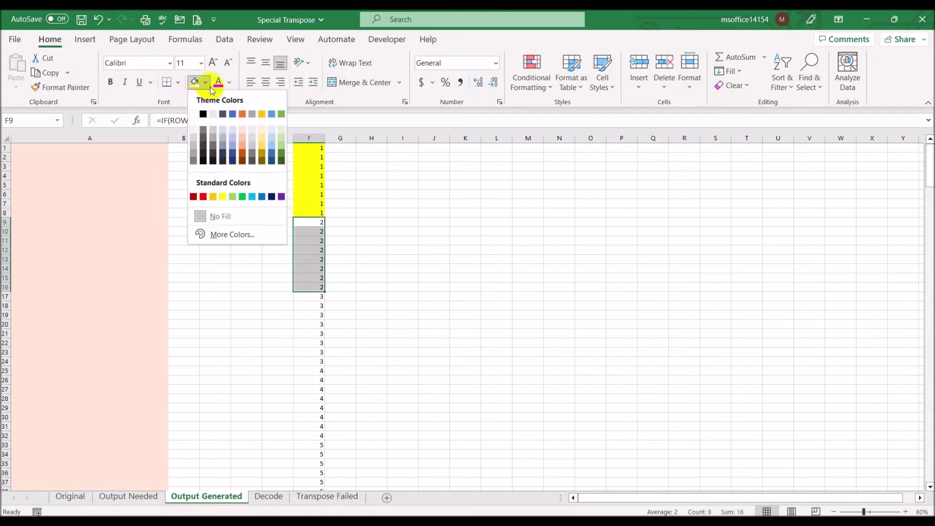
click(233, 196)
- Shade the third index block, F17:F24, light blue
drag(299, 295, 308, 363)
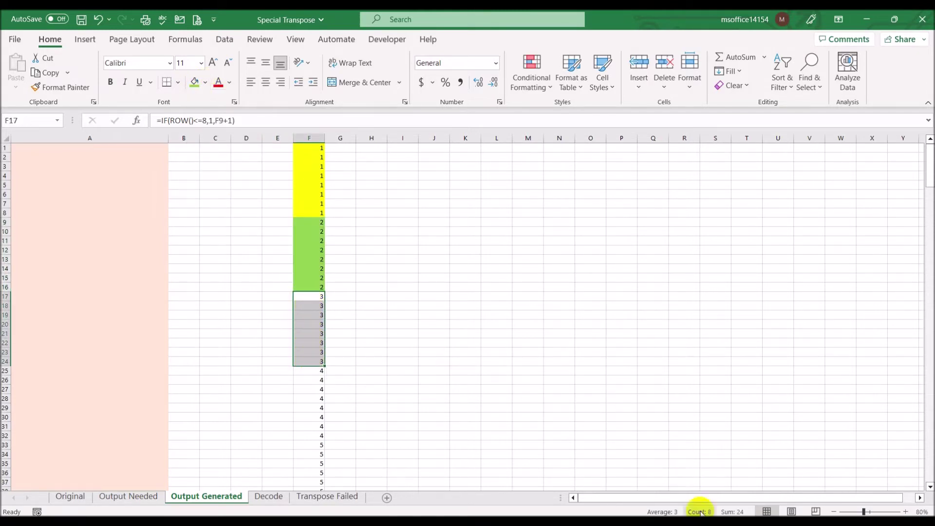
click(205, 82)
click(243, 197)
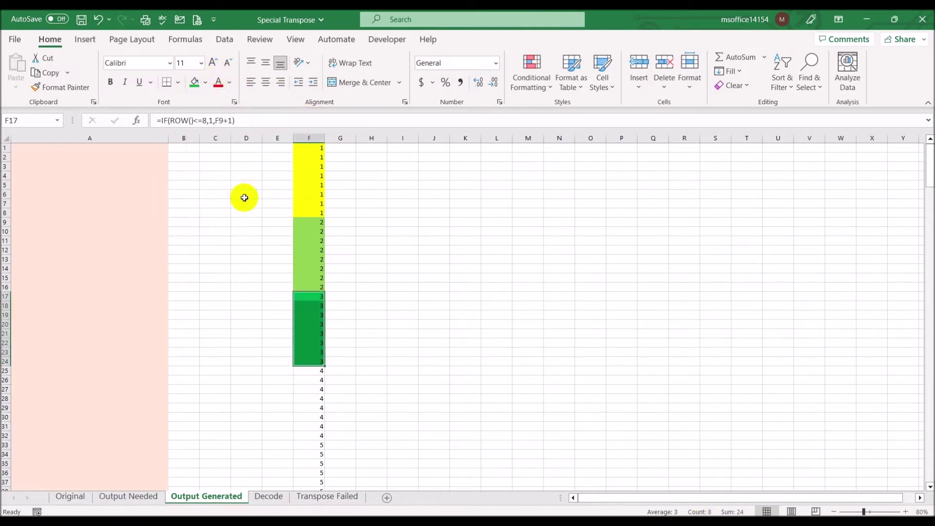
click(205, 82)
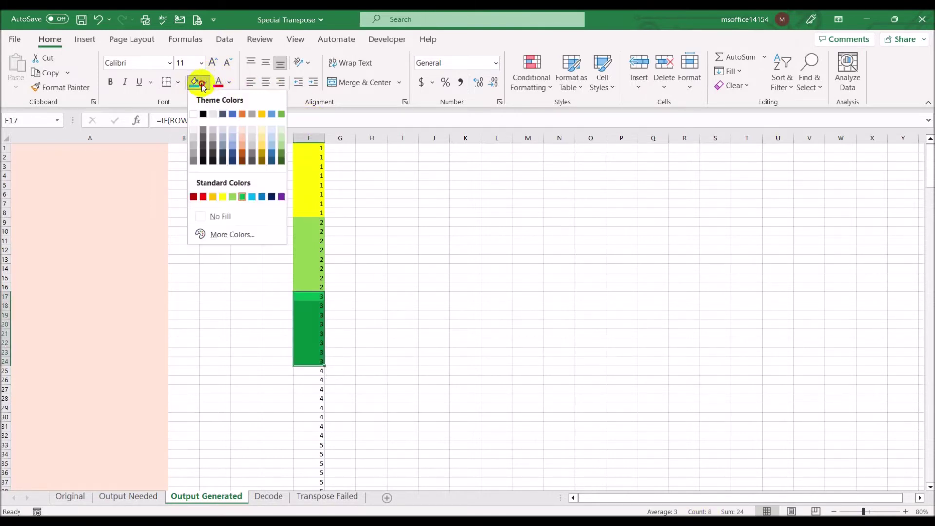
click(252, 196)
click(422, 234)
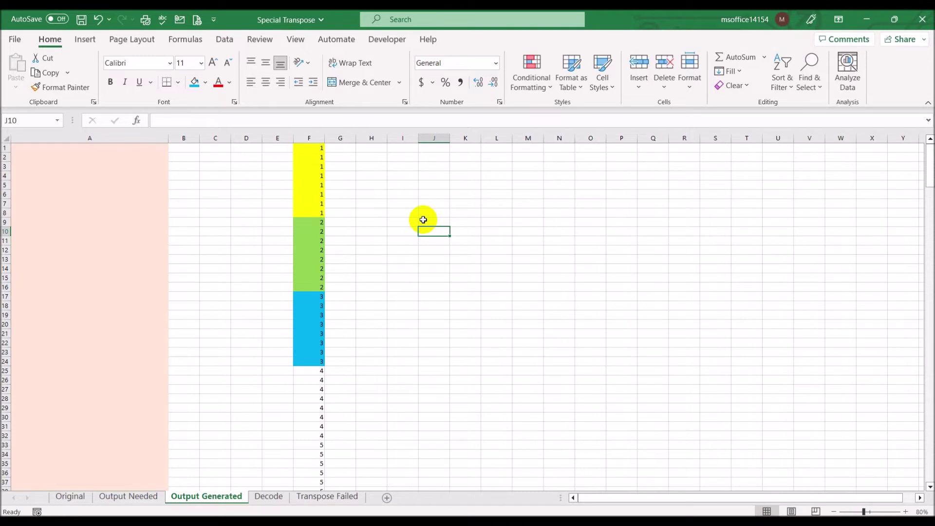
- Enter =ROW() in cell H1 and fill it down to H11
click(368, 148)
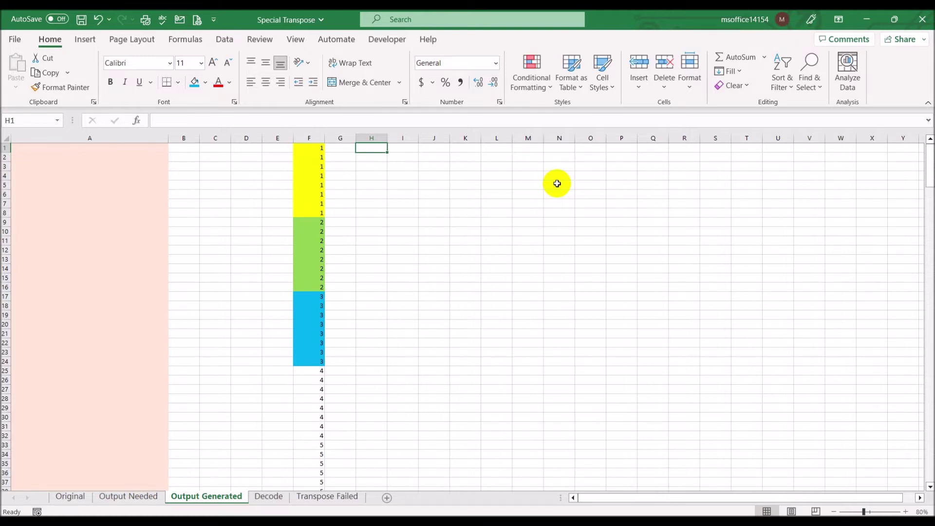
text(=ROW())
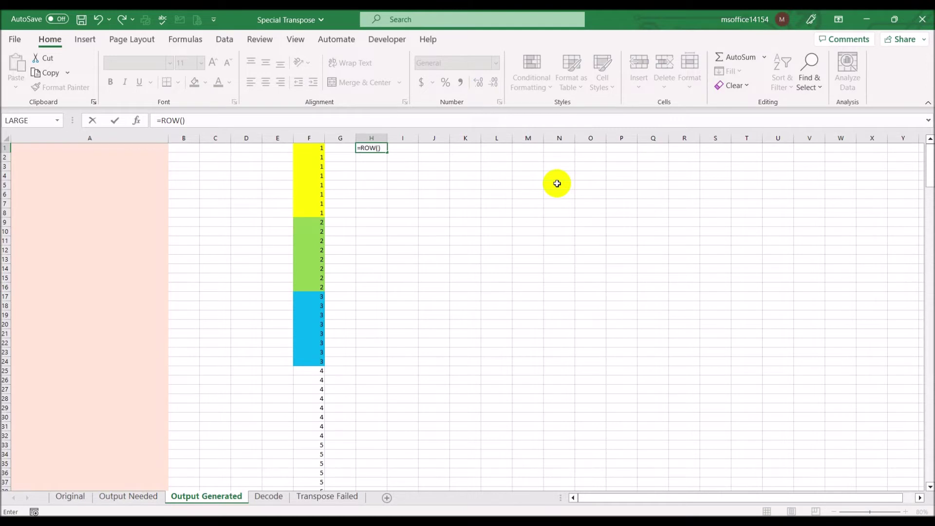
key(Return)
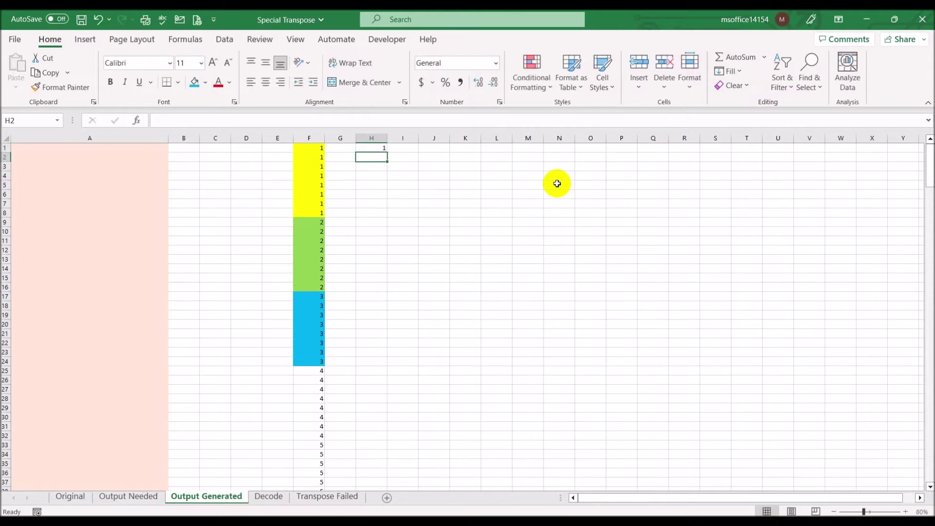
key(Up)
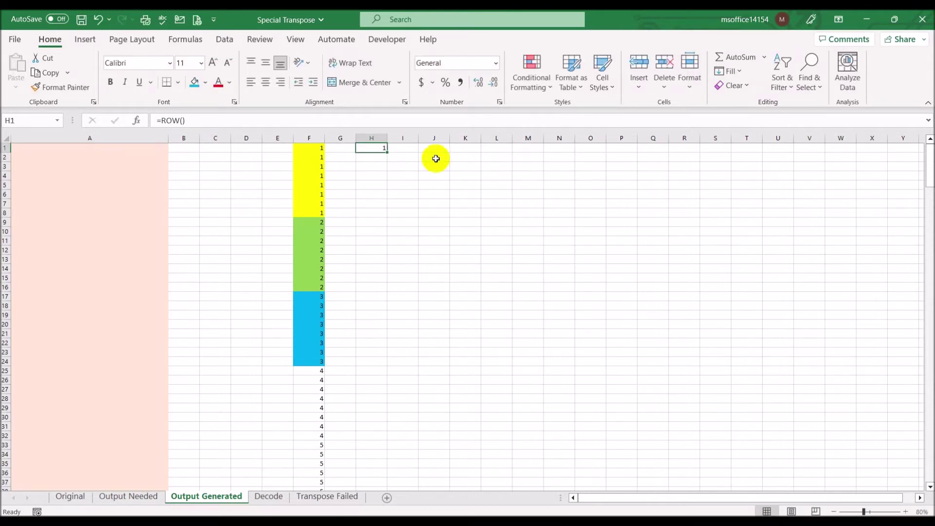
drag(385, 152, 385, 247)
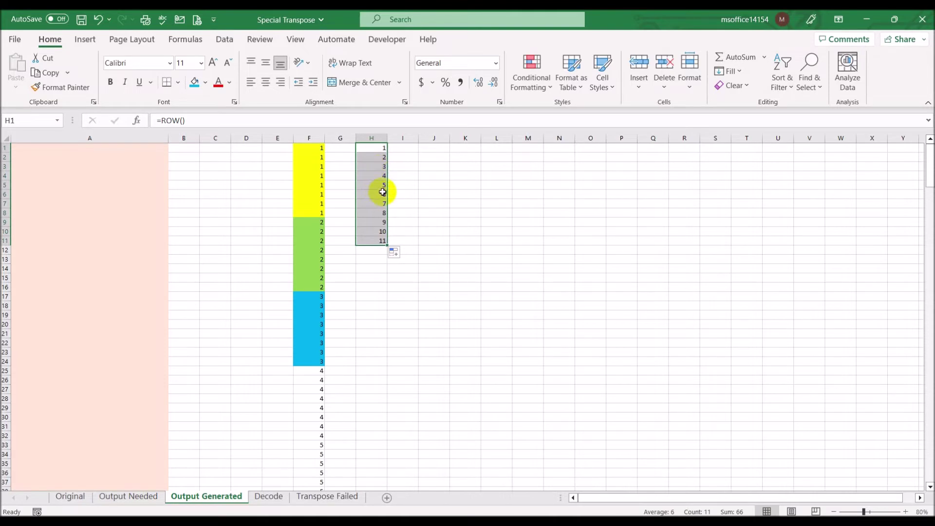
- Extend the =ROW() formula in H1 with =1,1, followed by the nested functions INDIRECT(ADDRESS(
click(376, 147)
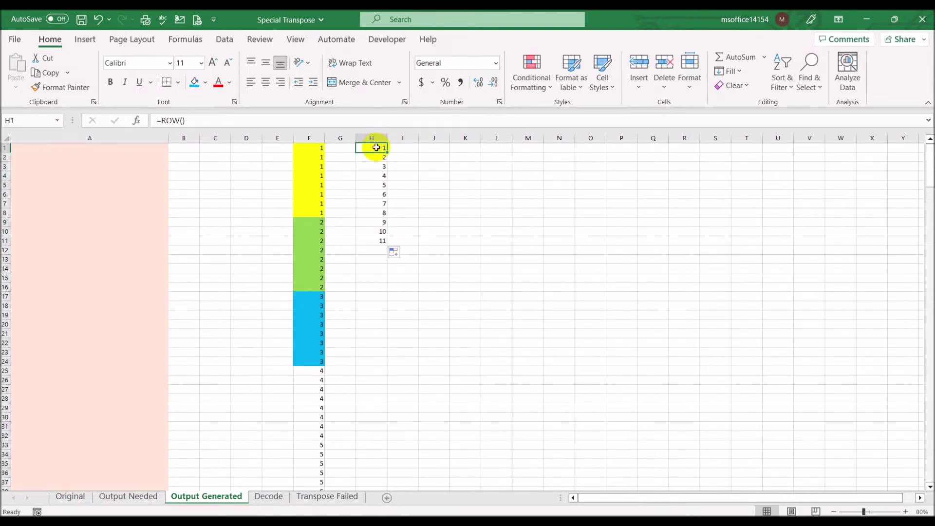
click(192, 120)
text(=1,)
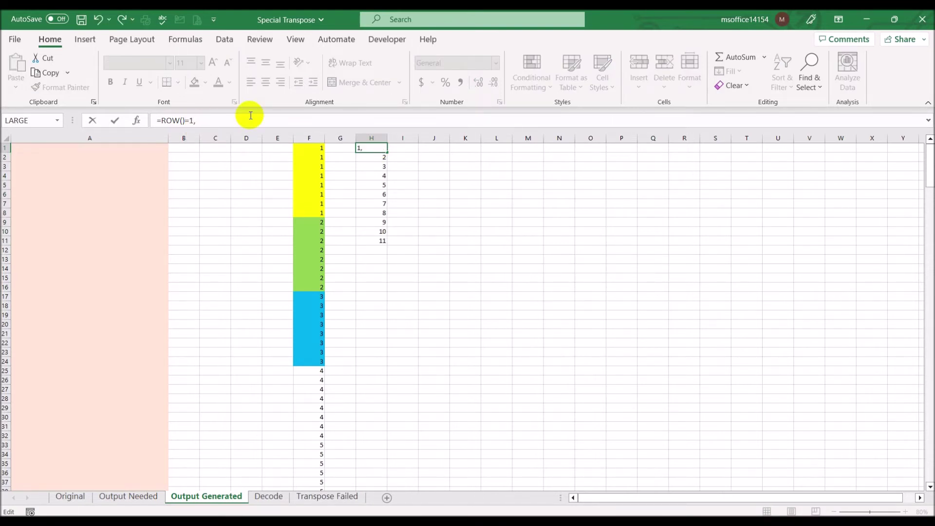
text(1,)
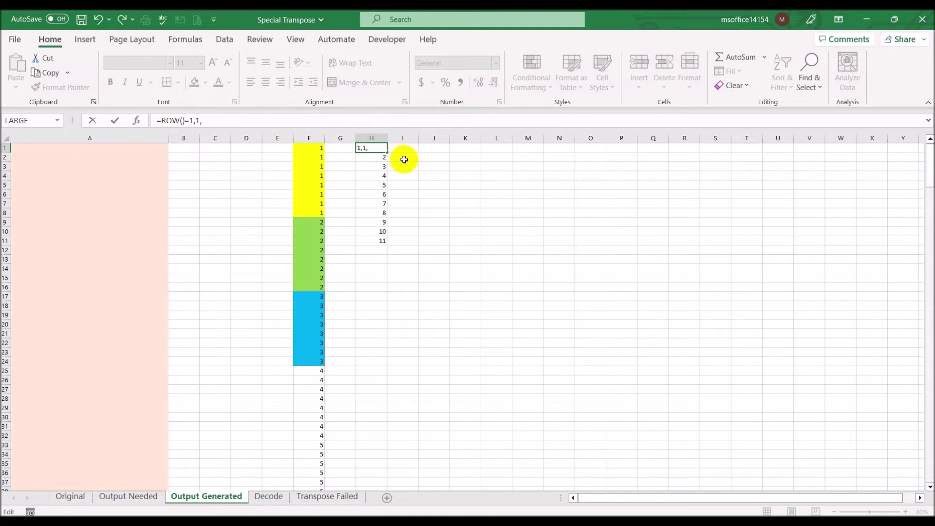
text(IND)
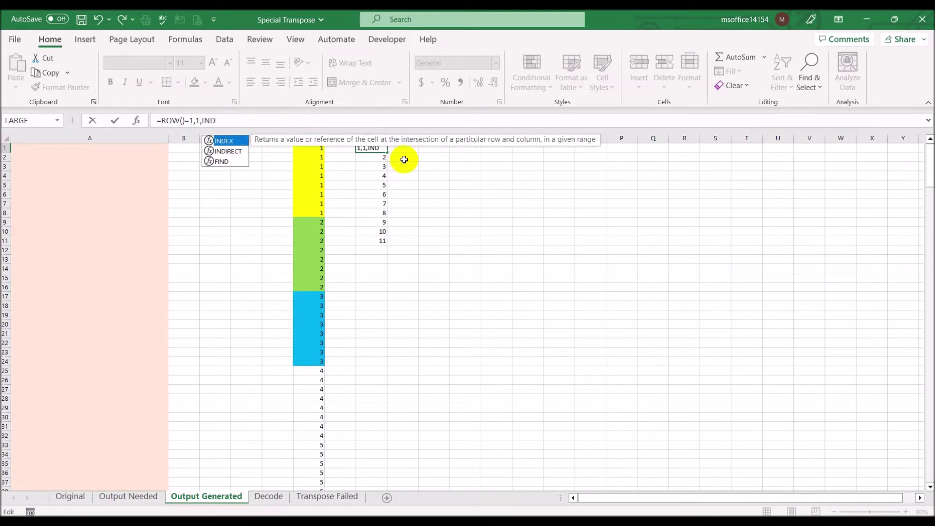
click(231, 152)
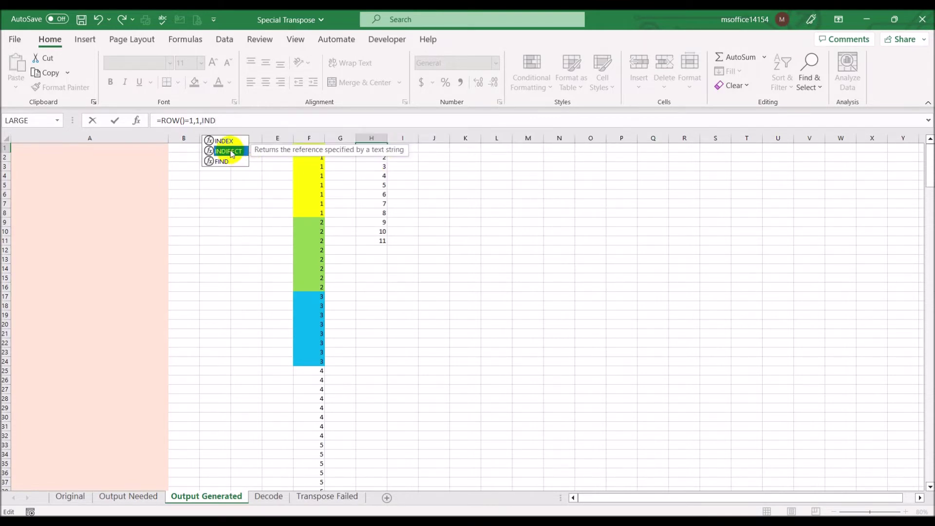
double_click(230, 152)
text(ADD)
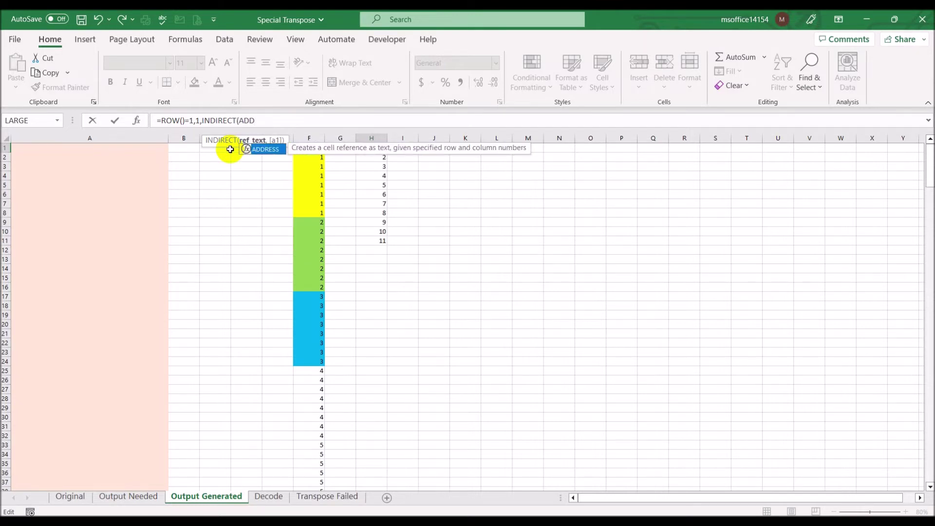
double_click(266, 147)
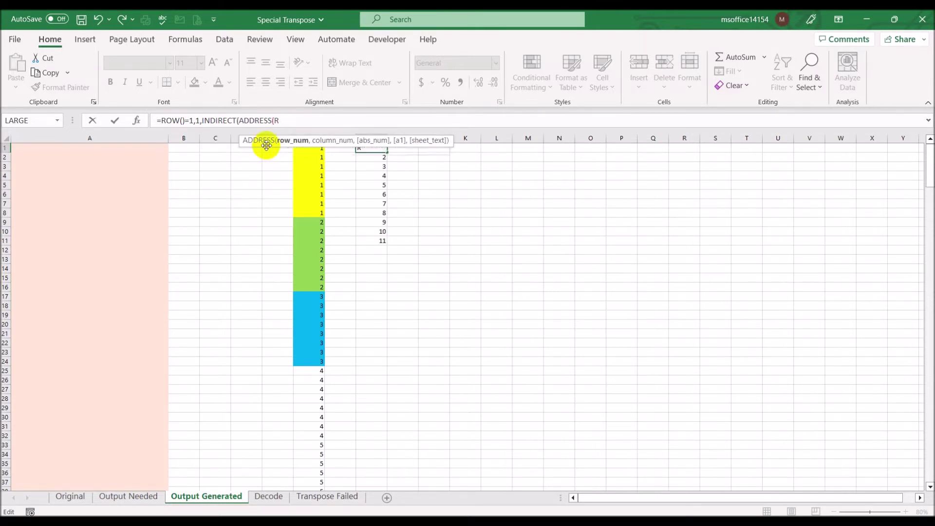
- Give ADDRESS in H1's formula the arguments ROW()-1 and COLUMN(), add +1 after INDIRECT, and try to enter the formula
text(ROW()-1,COLU)
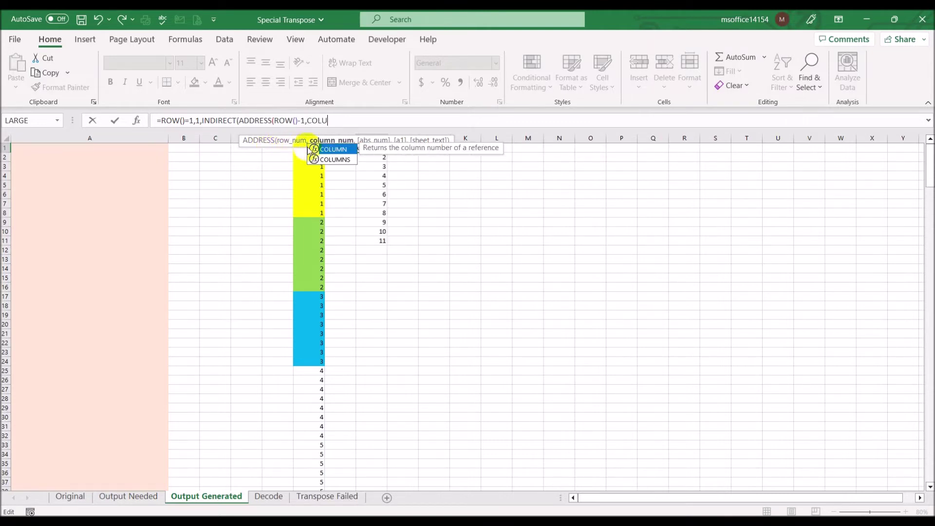
double_click(335, 149)
text())
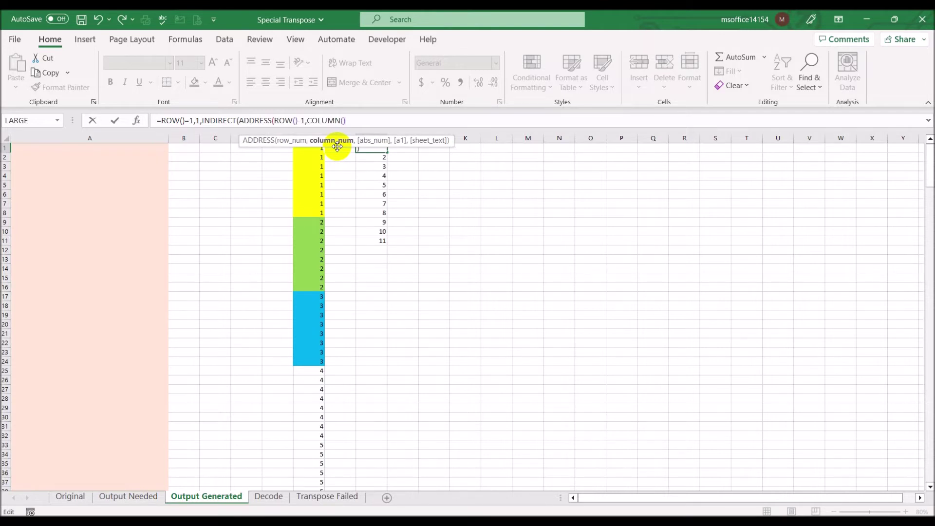
text())+1)
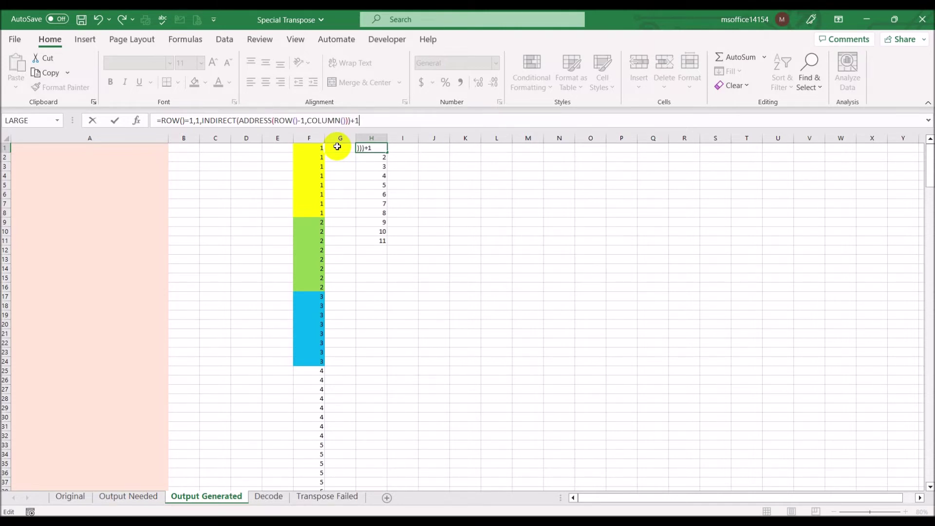
text())
key(Return)
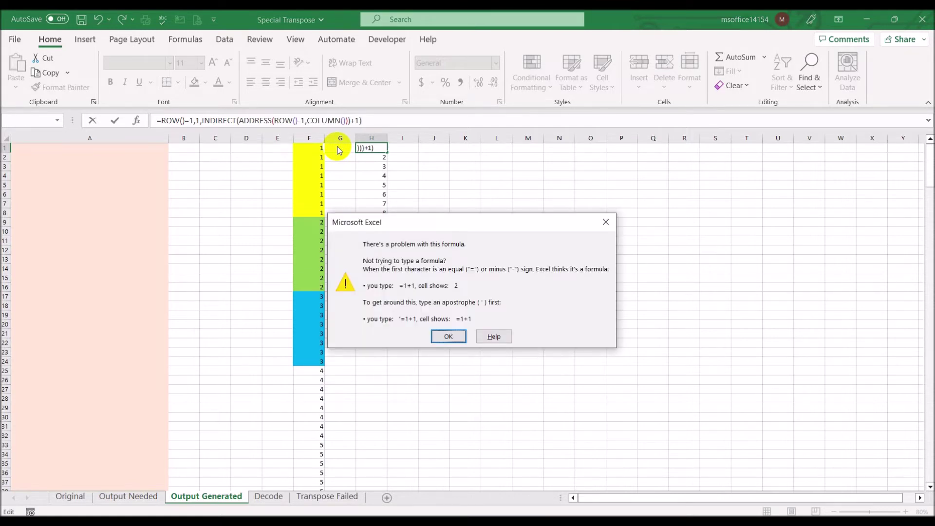
key(Return)
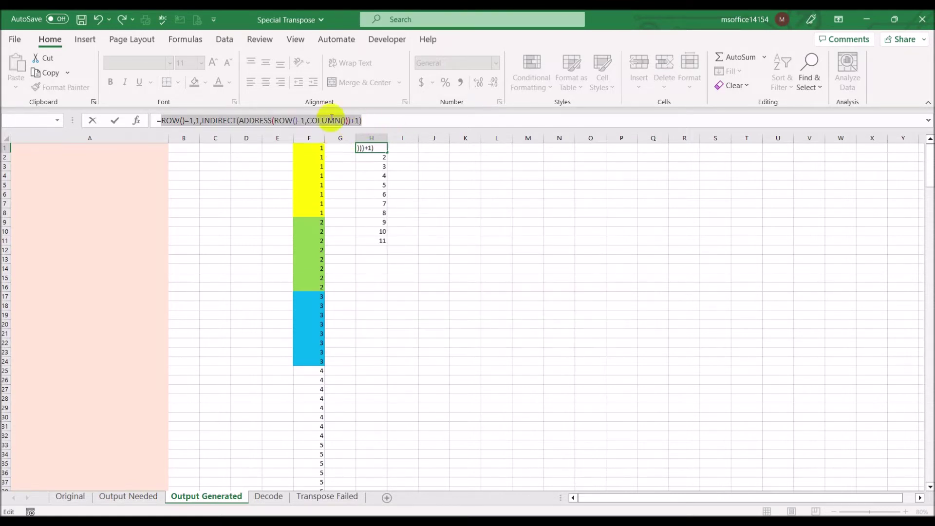
- Correct H1's formula to =IF(ROW()=1,1,INDIRECT(ADDRESS(ROW()-1,COLUMN()))+1) and fill it down to H24
click(163, 120)
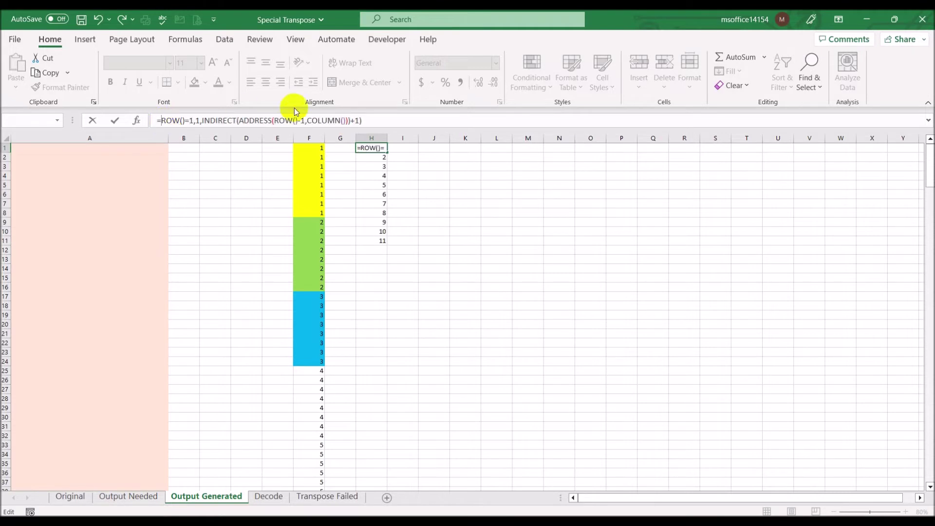
text(IF()
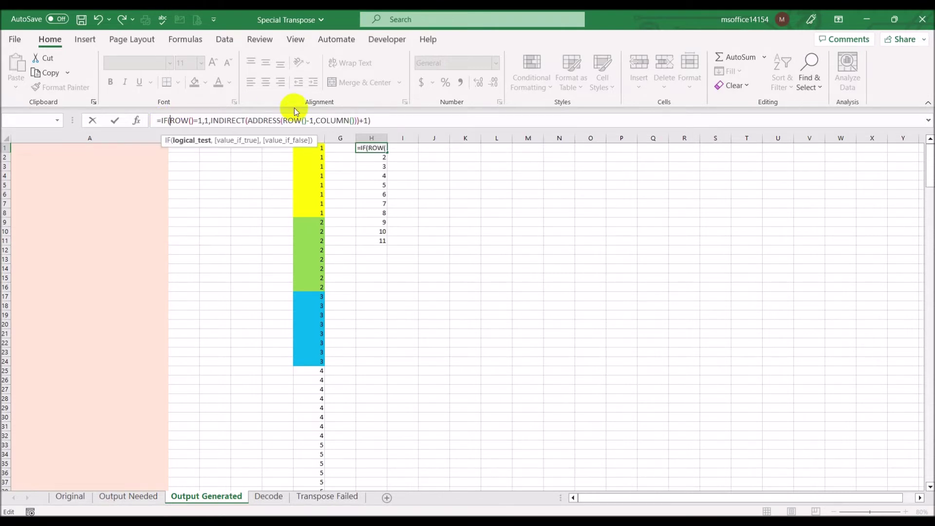
key(Return)
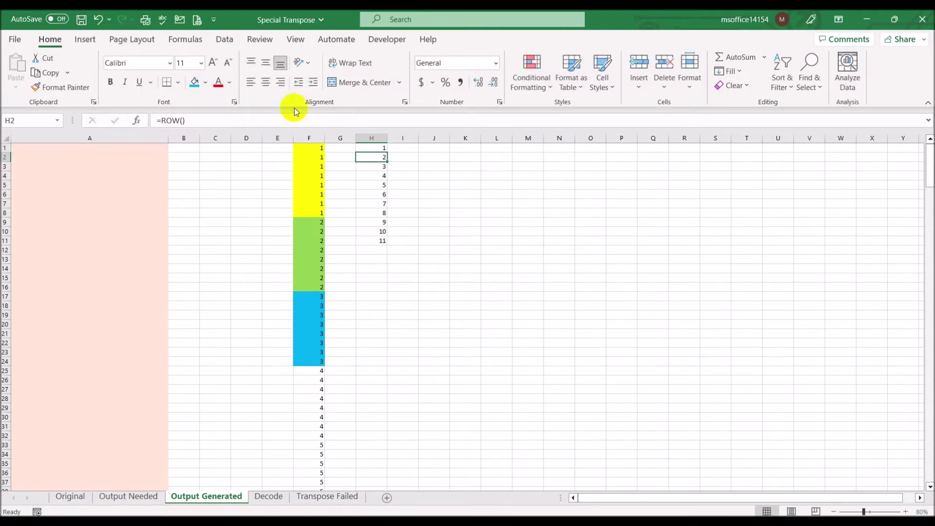
key(Up)
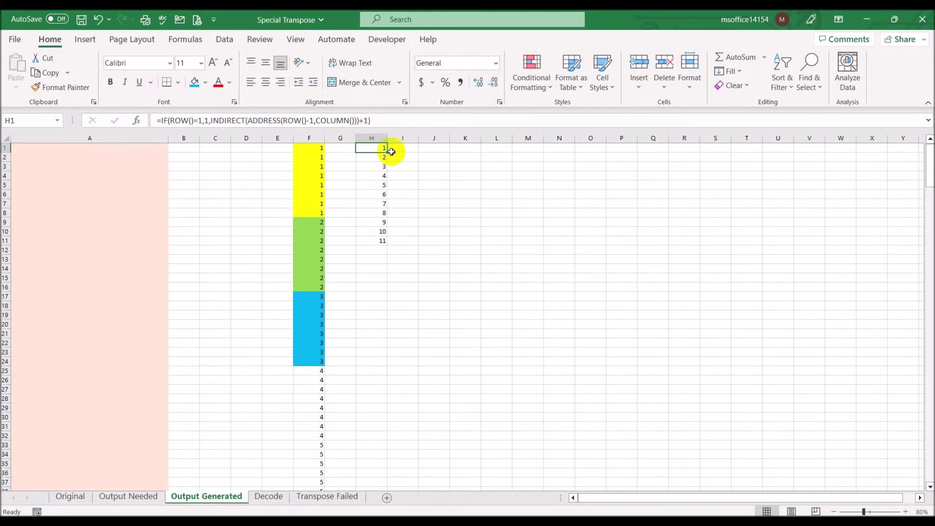
drag(382, 151, 401, 366)
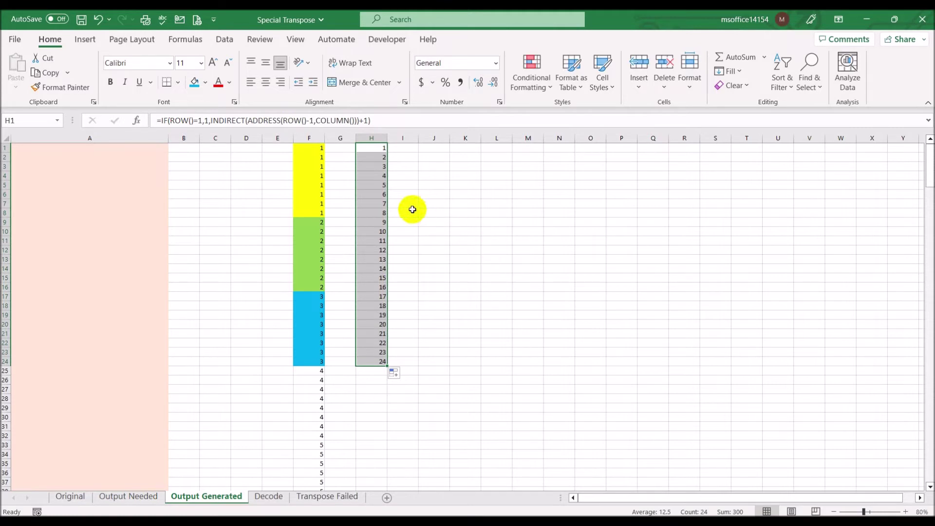
- Wrap H9's formula in an outer IF that returns 1 when the original IF expression equals 9, otherwise the original expression
click(372, 149)
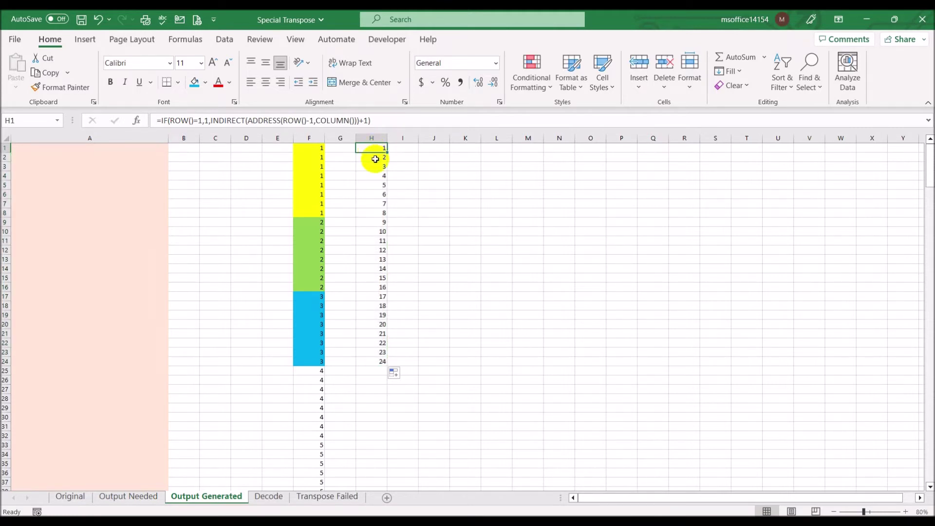
click(378, 224)
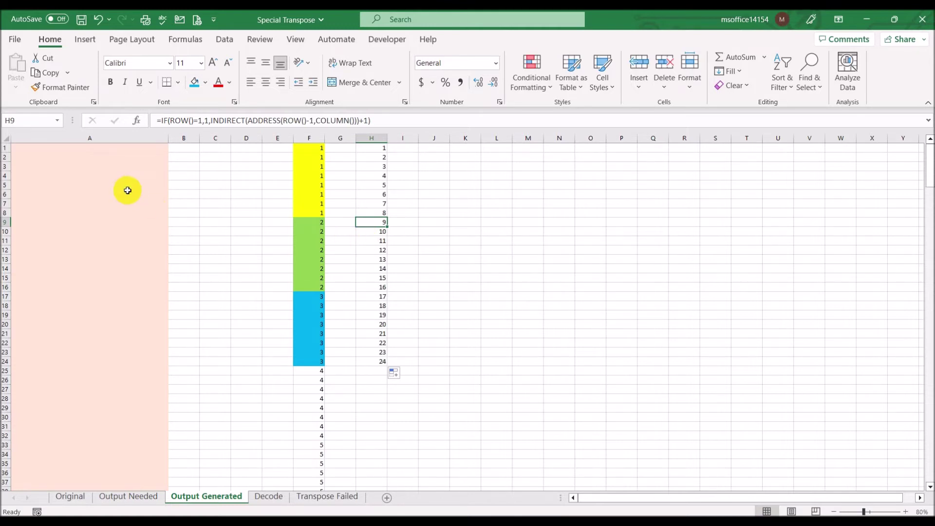
click(158, 120)
text(IF()
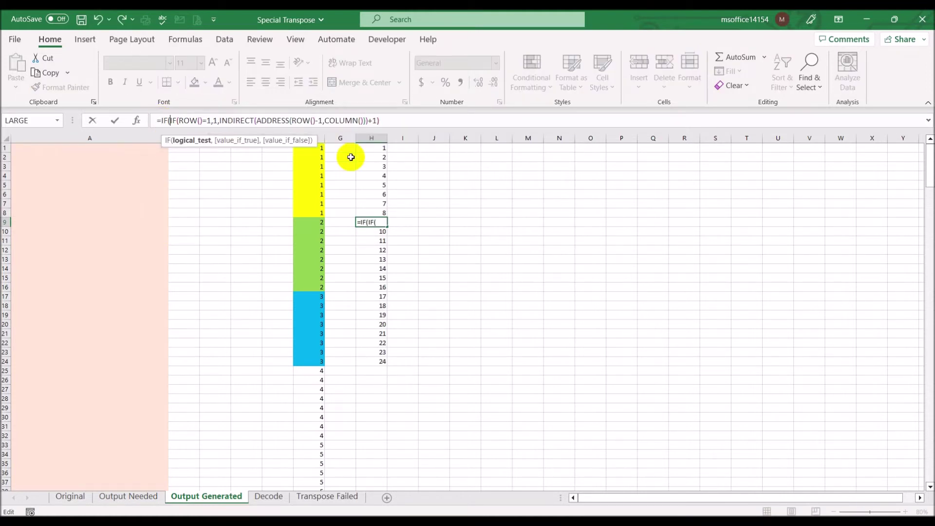
key(shift+End)
key(ctrl+c)
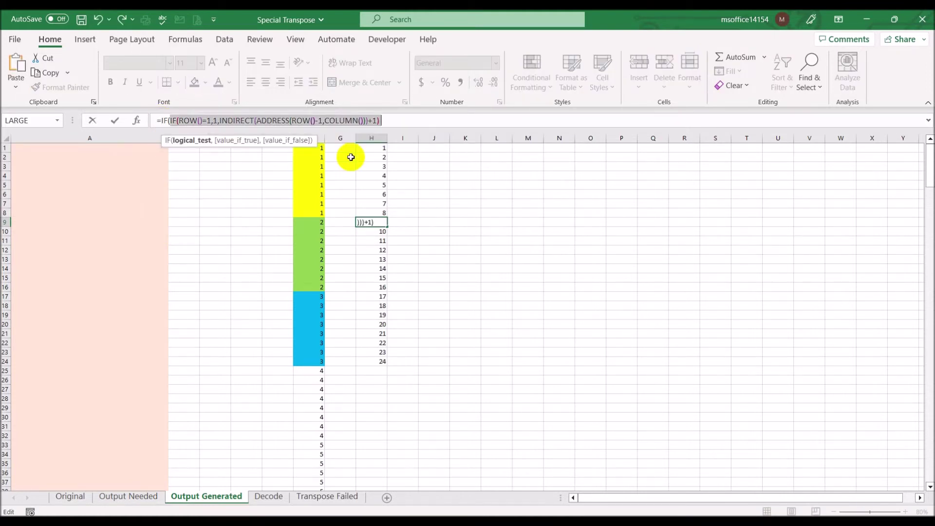
key(End)
text(=9,1,)
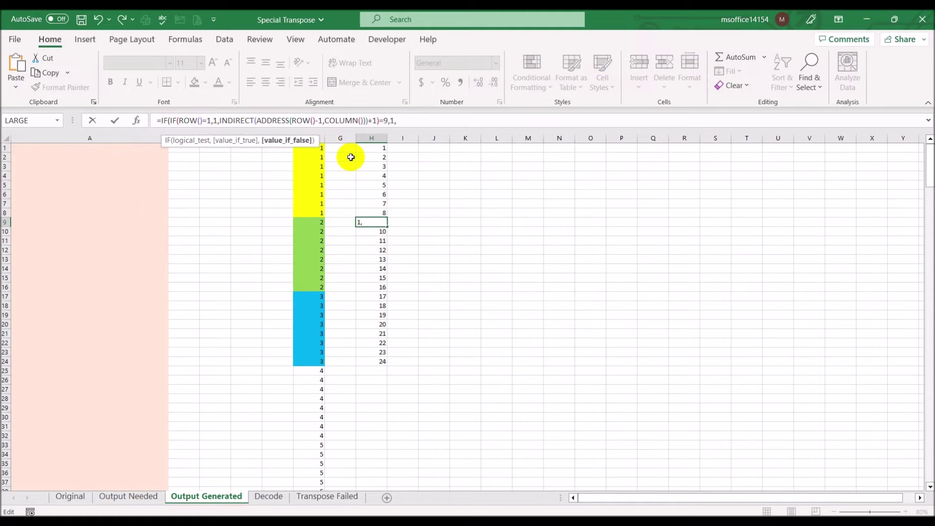
key(ctrl+v)
text())
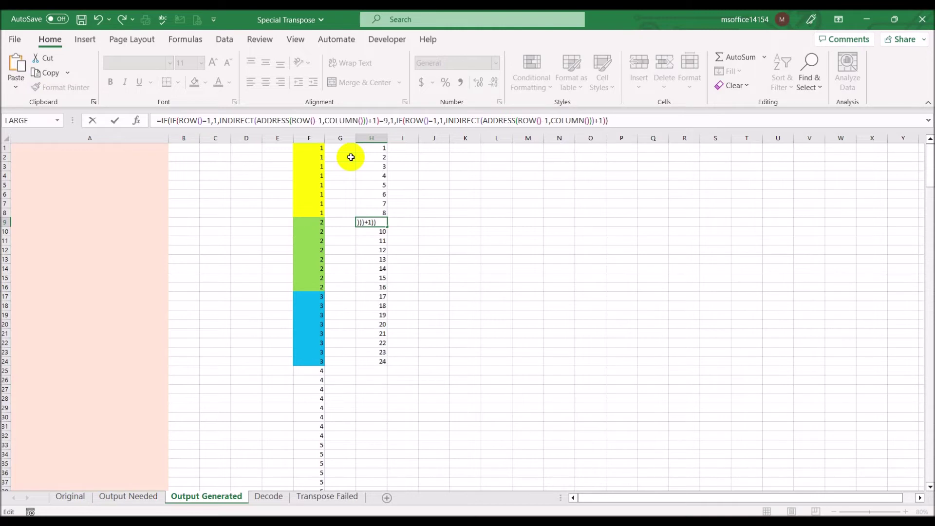
key(Return)
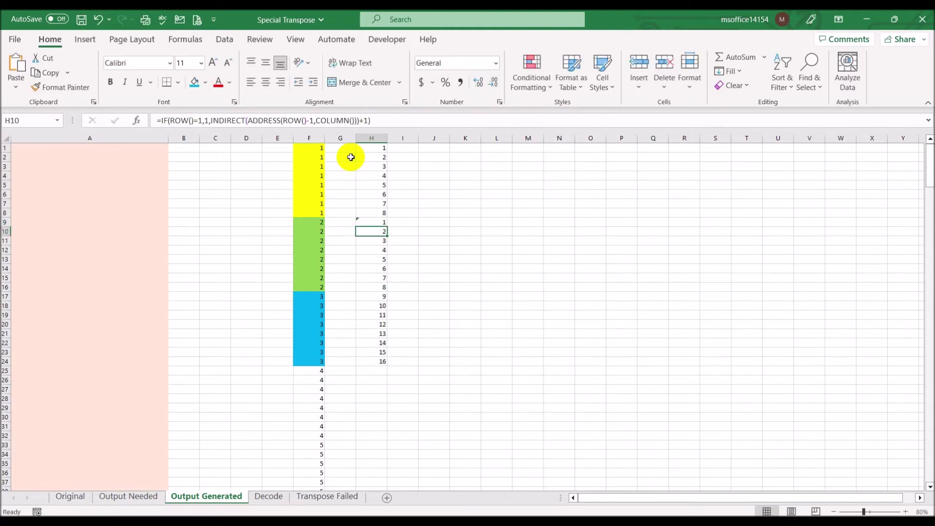
- Change H1's formula to =IF(IF(ROW()=1,1,INDIRECT(ADDRESS(ROW()-1,COLUMN()))+1)=9,1,IF(ROW()=1,1,INDIRECT(ADDRESS(ROW()-1,COLUMN()))+1))
click(379, 222)
click(371, 147)
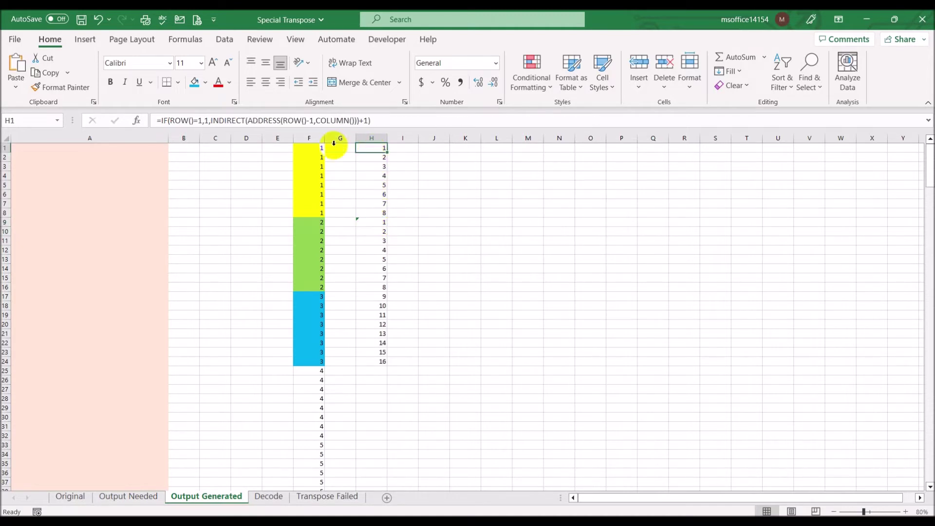
click(160, 120)
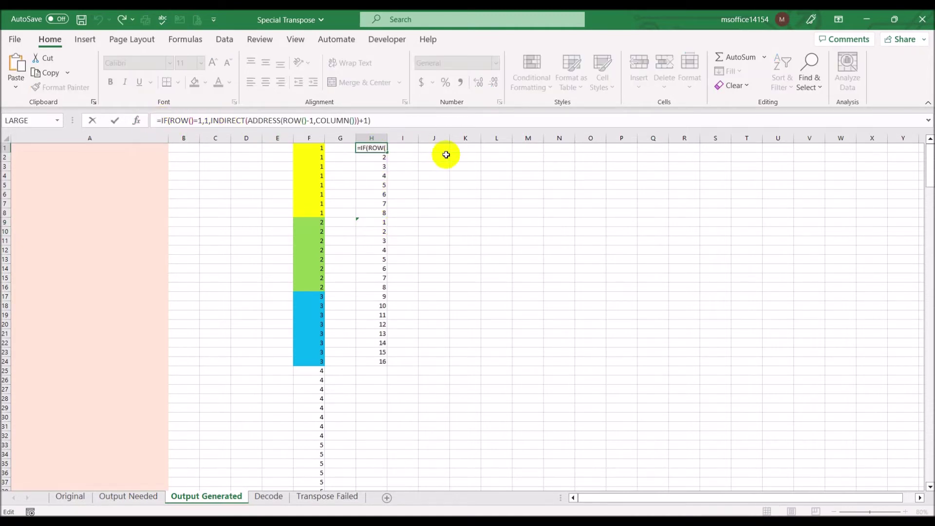
text(IF()
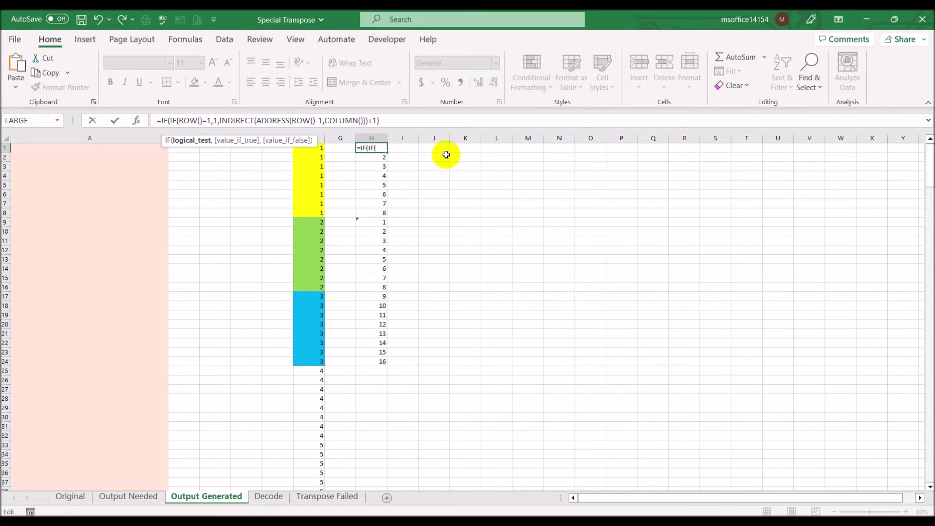
key(shift+End)
key(ctrl+c)
key(End)
text(=9,1,)
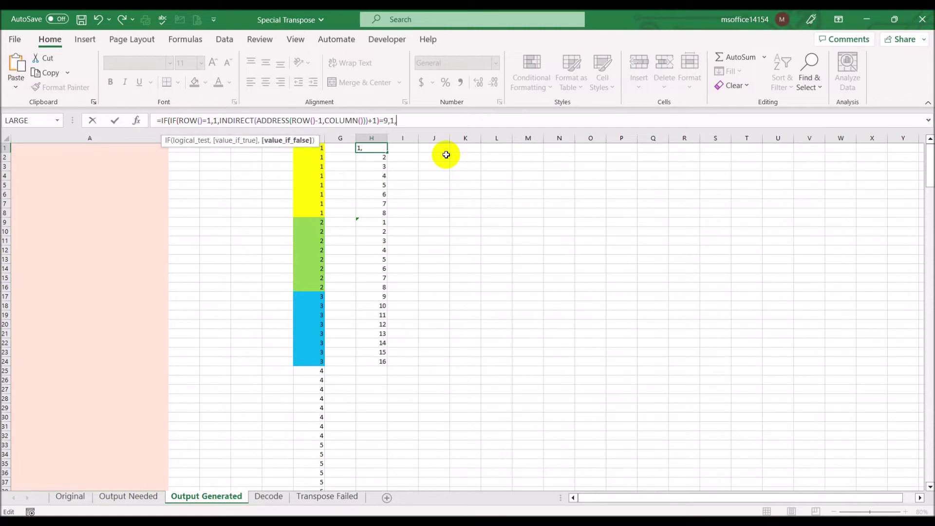
key(ctrl+v)
text())
key(Return)
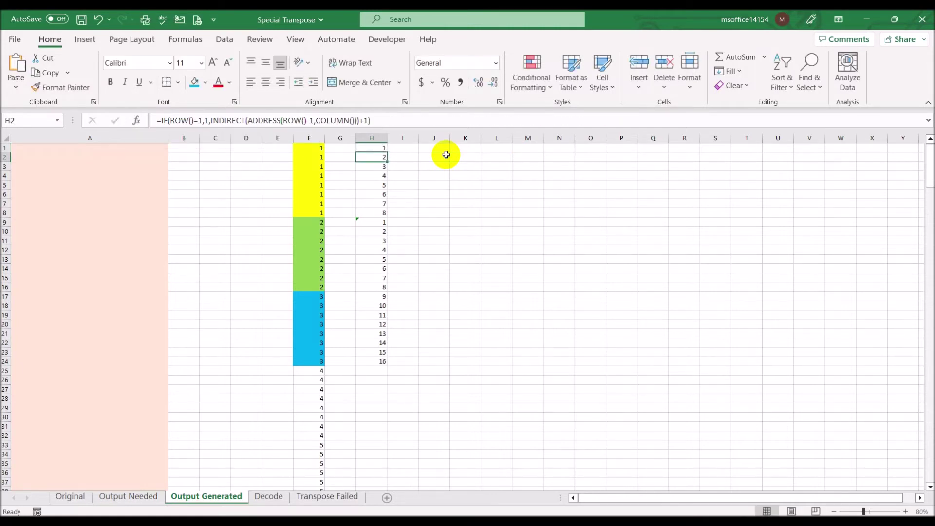
- Fill the repeating counter formula from H1 down to H33
click(376, 148)
drag(387, 152, 399, 445)
click(466, 315)
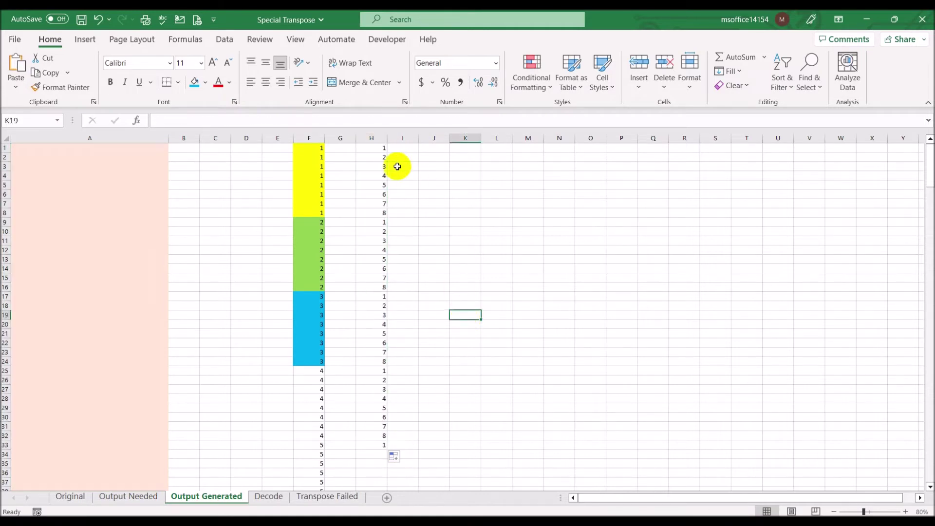
- Extend the repeating counter formula from H9 down column H to row 291
drag(379, 149, 377, 213)
click(375, 222)
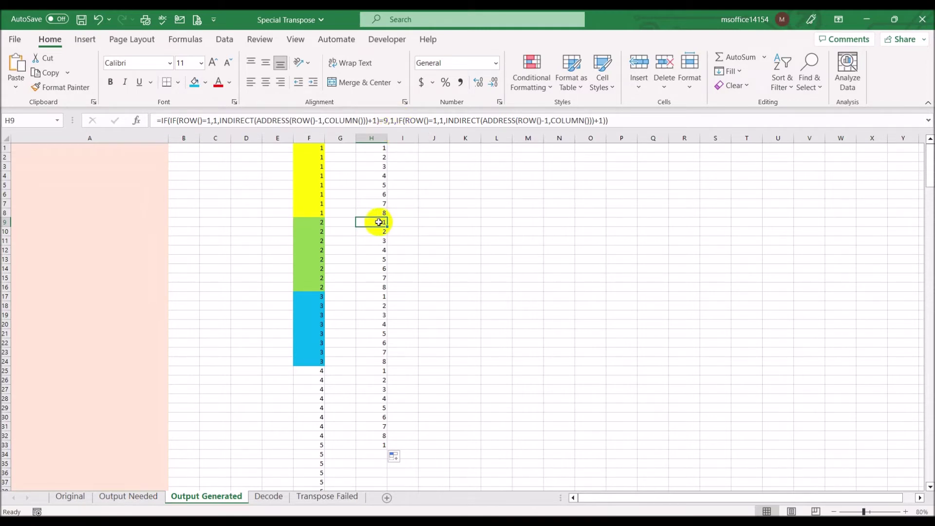
drag(388, 226, 399, 509)
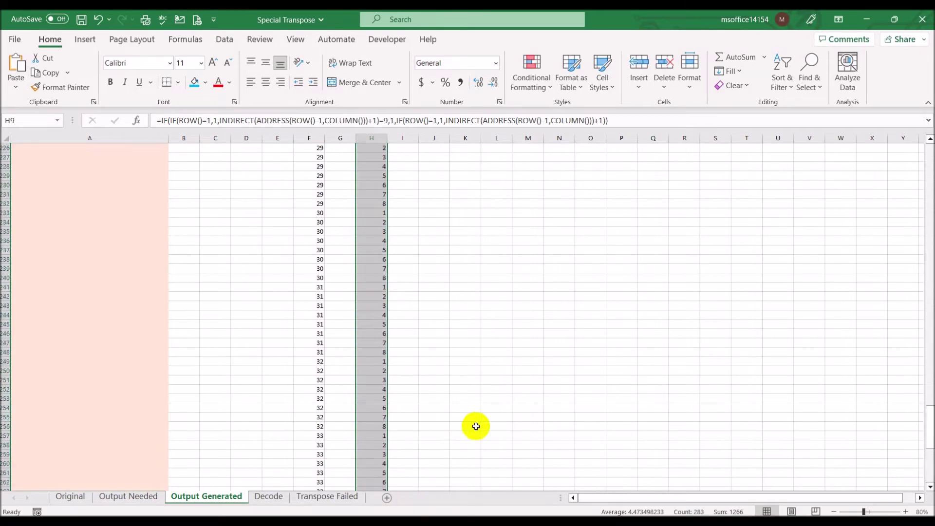
- Shade the first counter block, H1:H8, yellow
drag(928, 441, 901, 163)
drag(735, 202, 716, 202)
drag(378, 147, 377, 213)
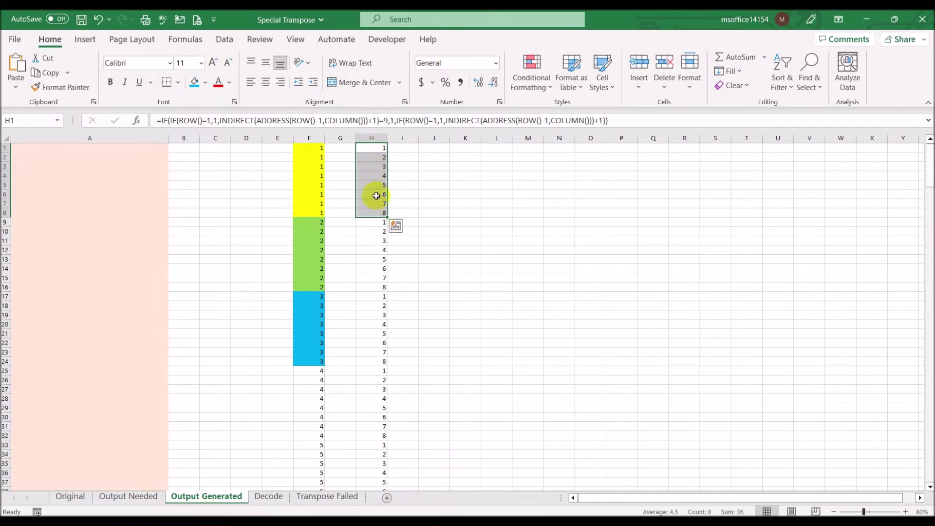
click(205, 83)
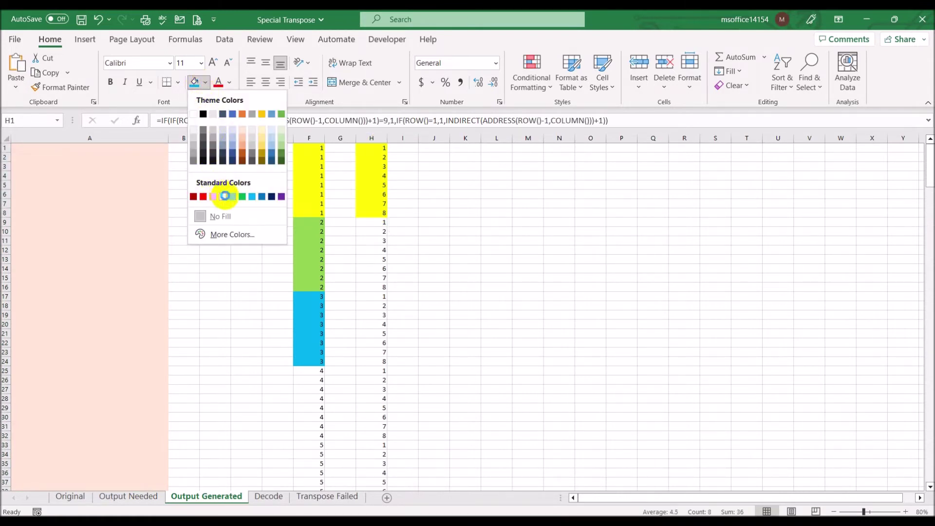
click(224, 196)
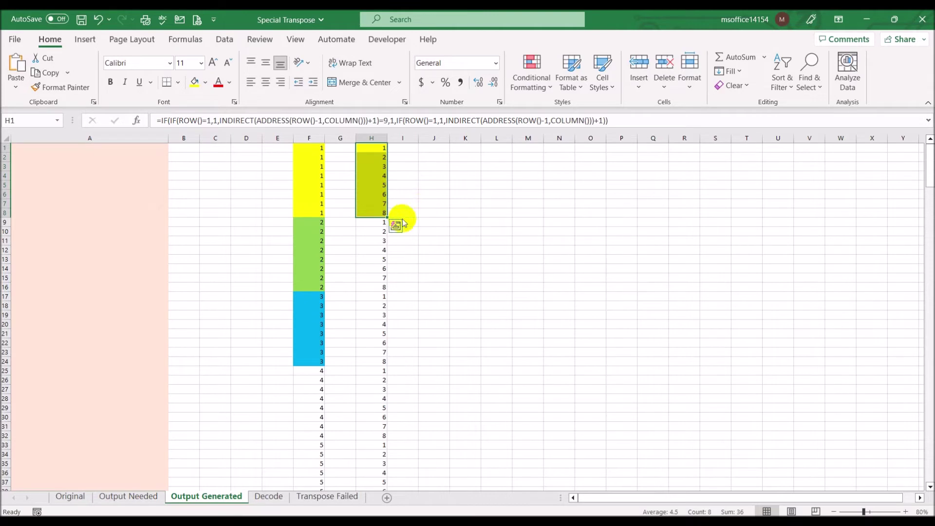
- Shade the next two counter blocks in column H, H9:H16 light green and H17:H24 light blue
drag(378, 222, 374, 286)
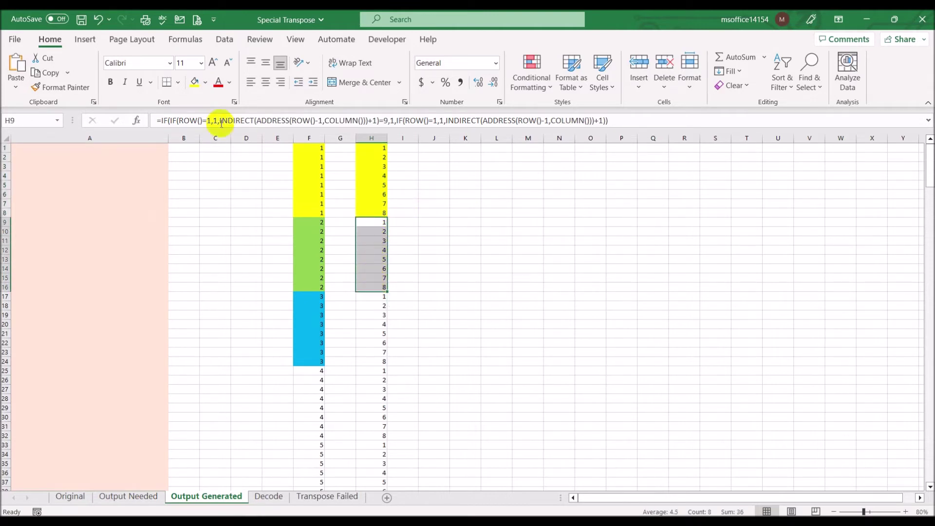
click(205, 83)
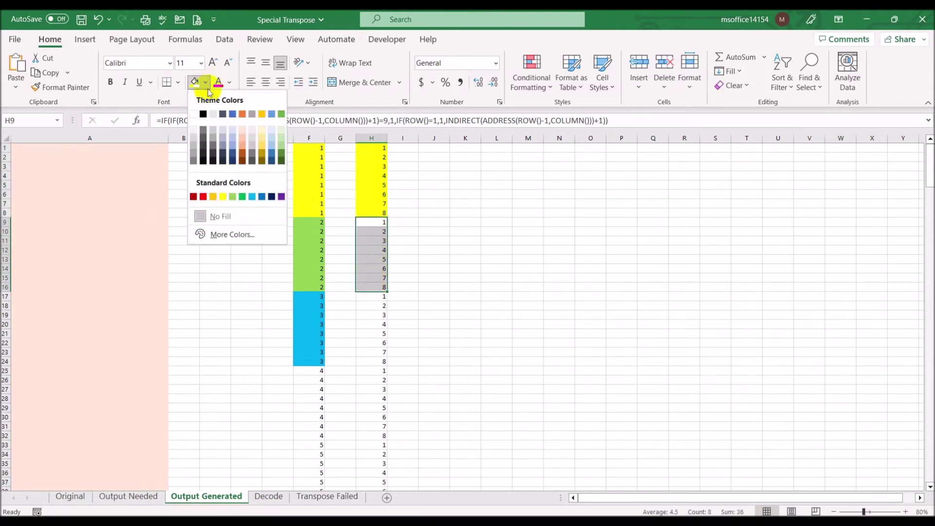
click(233, 196)
drag(371, 298, 372, 357)
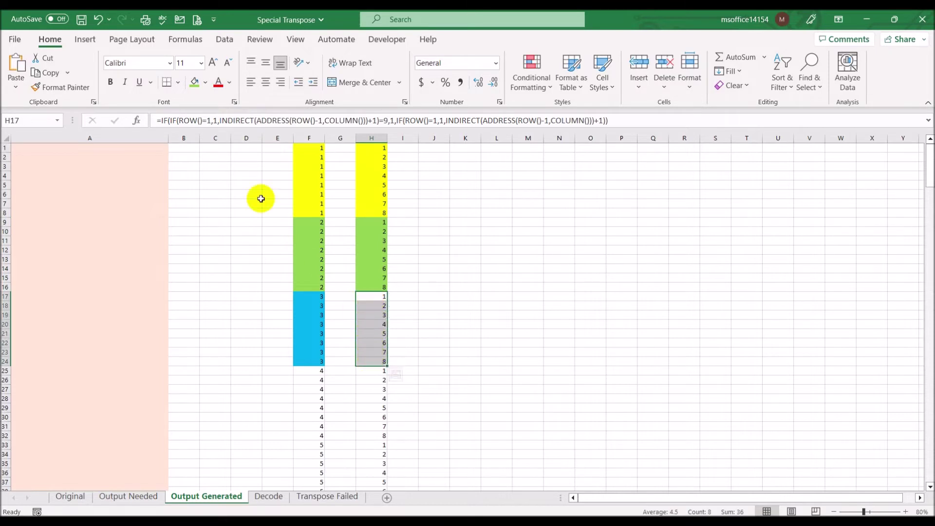
click(205, 82)
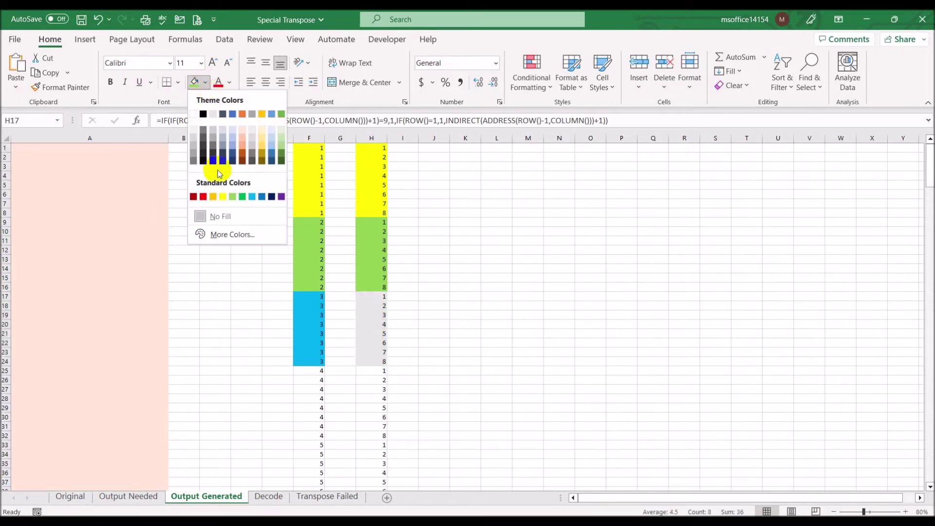
click(252, 196)
click(535, 240)
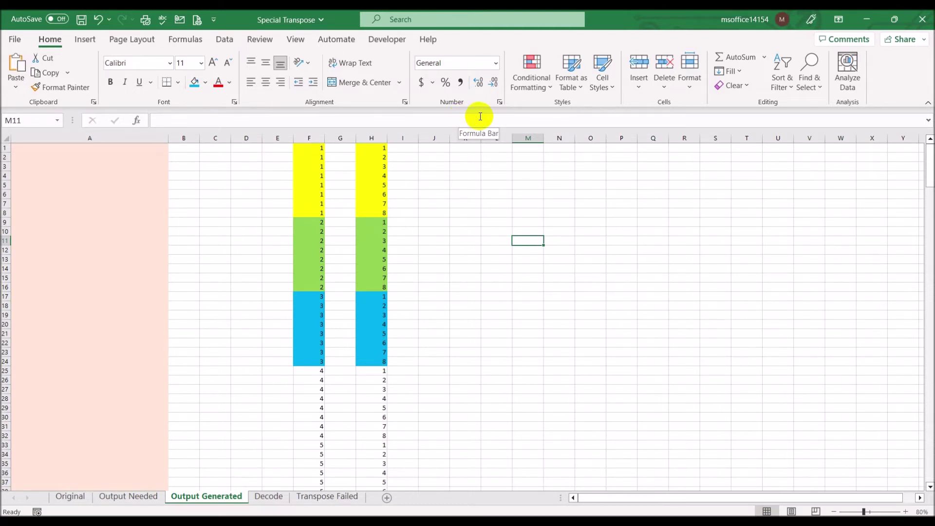
- Enter the formula ="Decode!"&F1 in cell J1
click(434, 148)
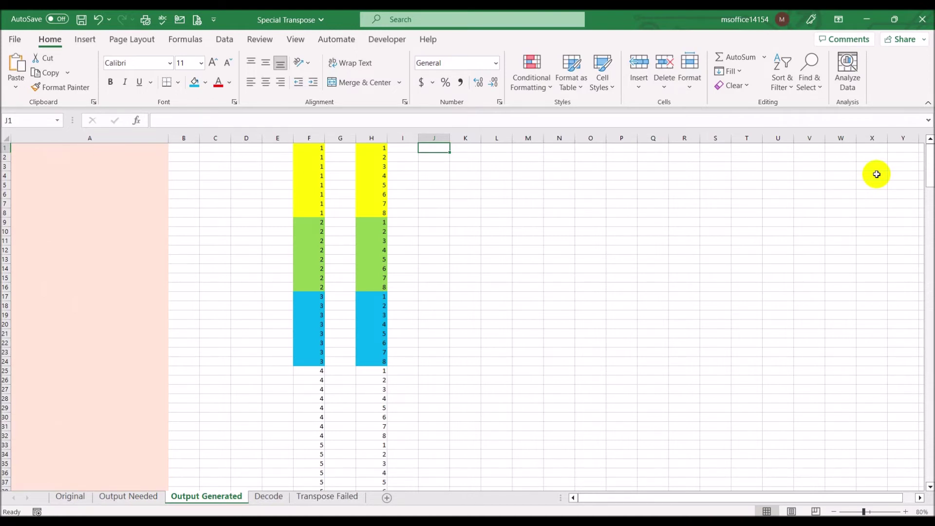
text("Decode!"&)
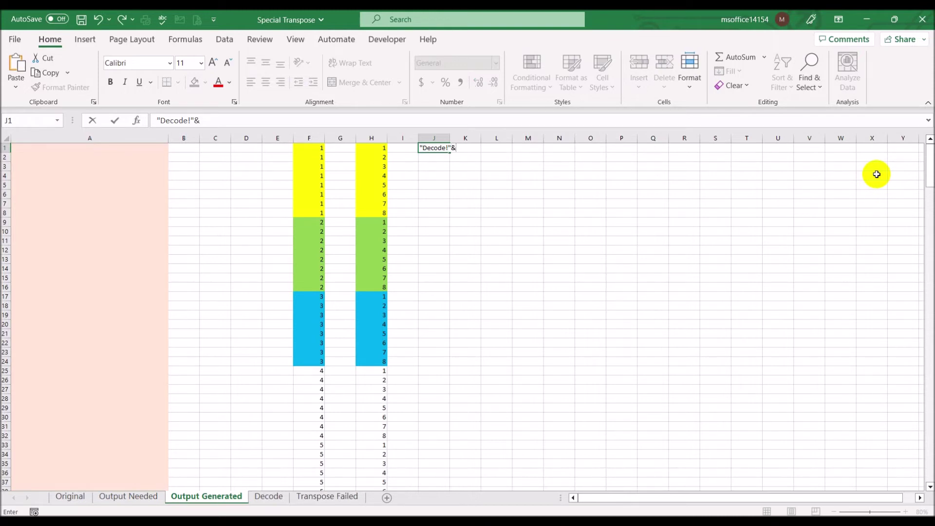
click(304, 147)
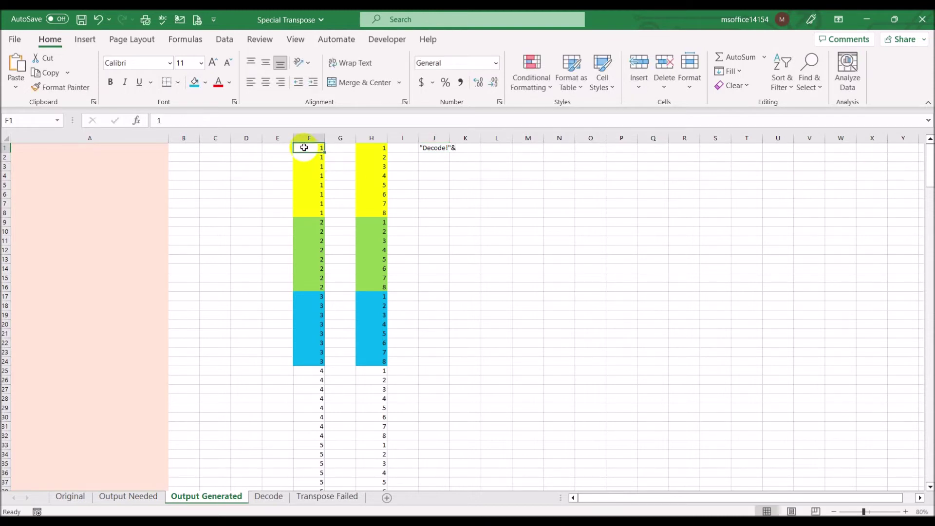
click(426, 147)
click(152, 120)
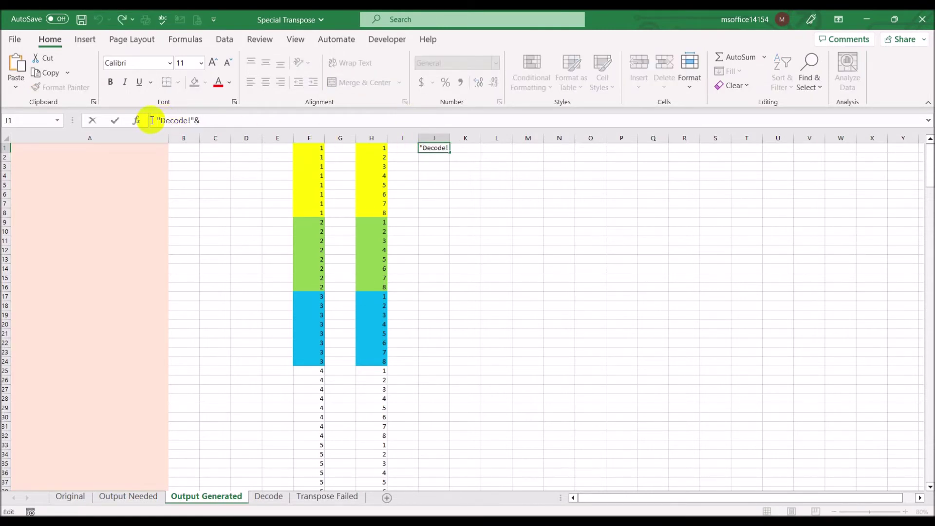
text(=)
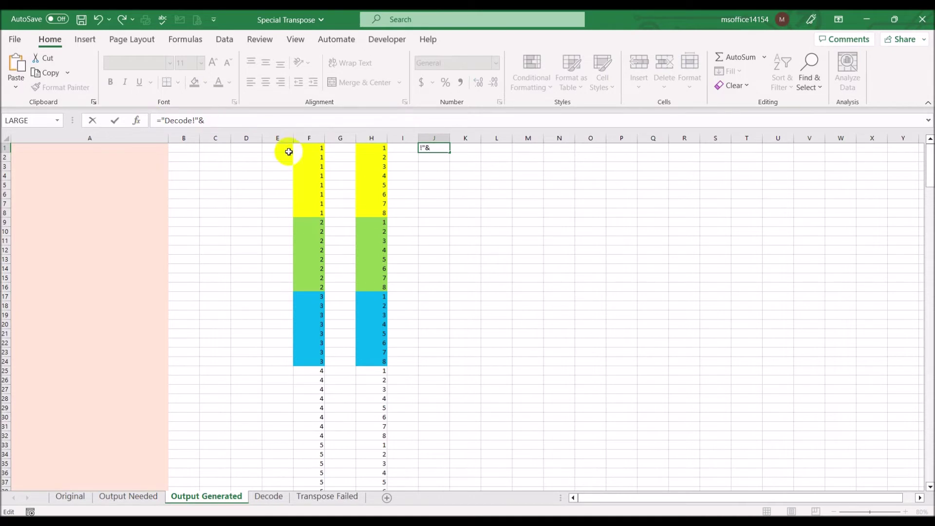
click(307, 148)
key(Return)
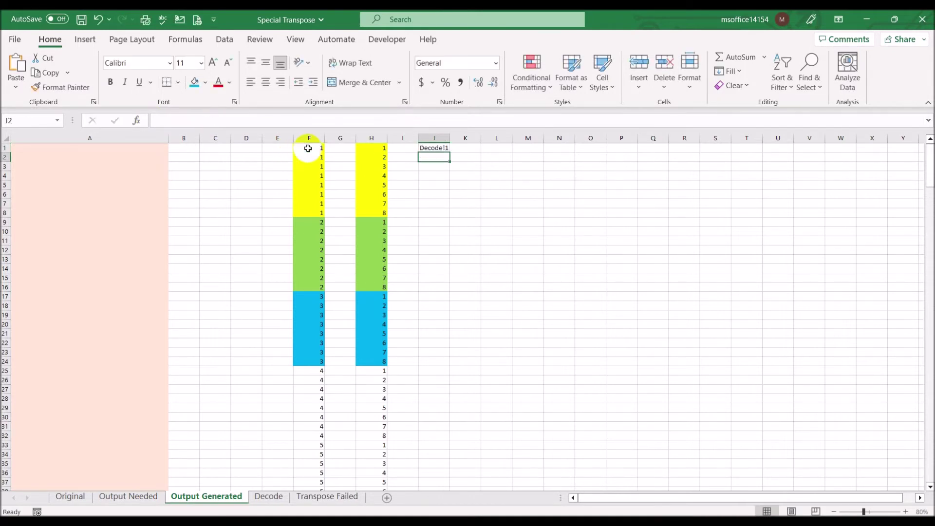
- Fill J1's formula down column J to row 185 and autofit the column's width
click(435, 148)
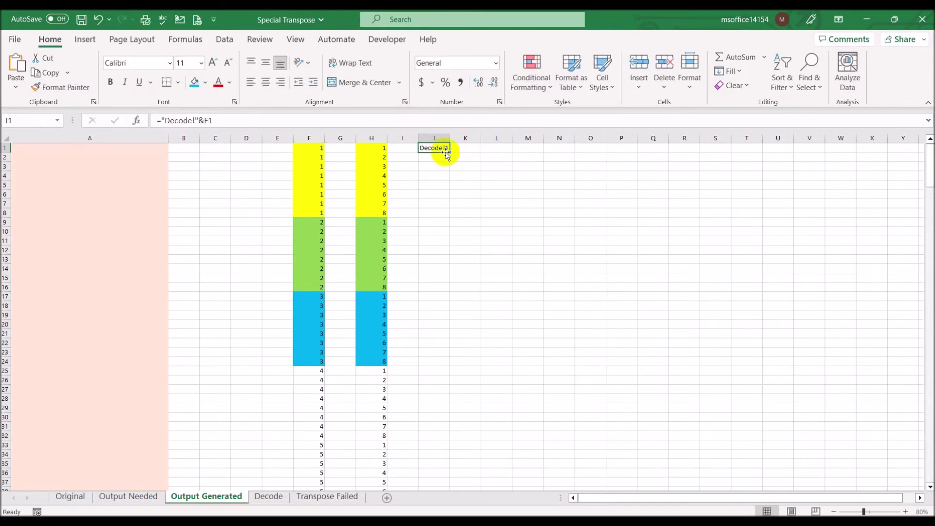
drag(450, 151, 470, 497)
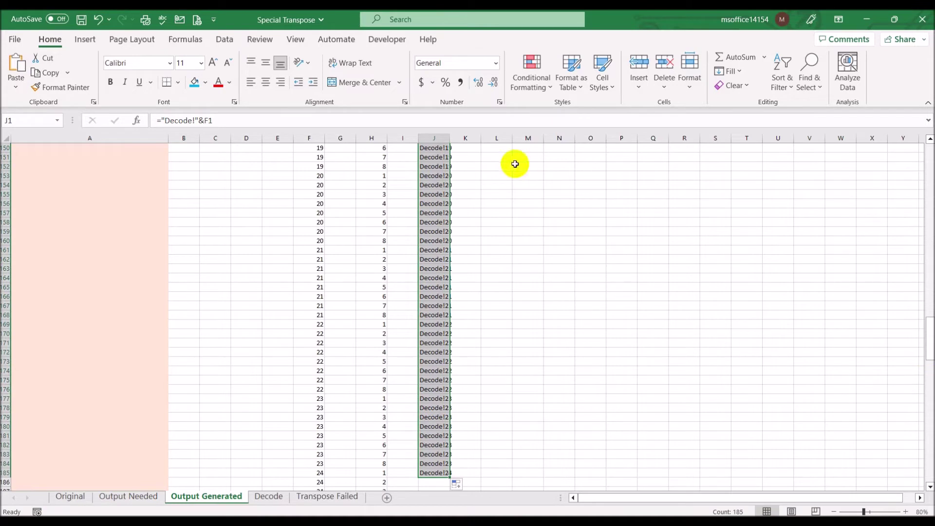
double_click(449, 138)
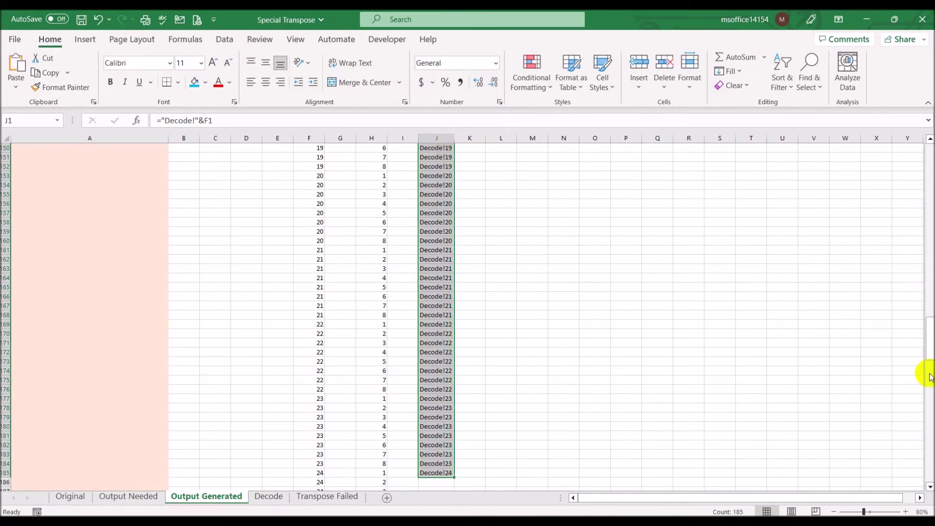
drag(927, 351, 924, 114)
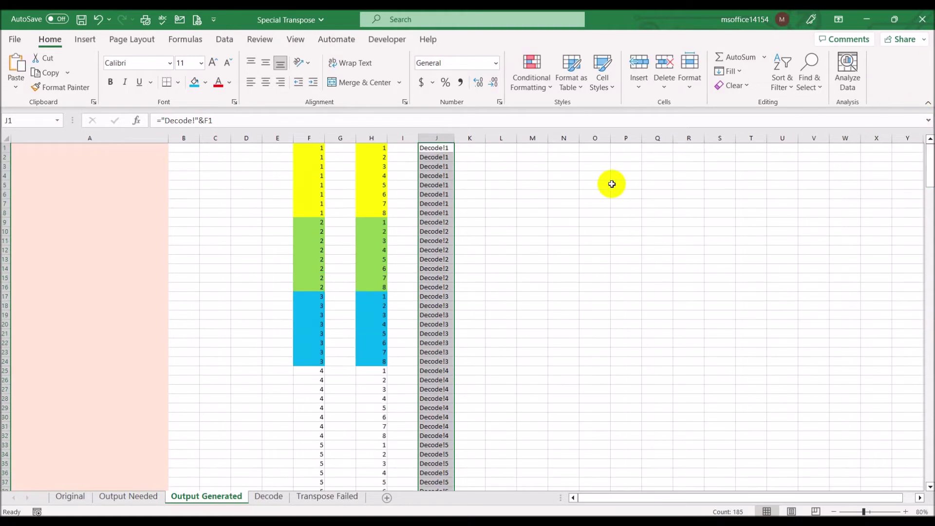
click(612, 184)
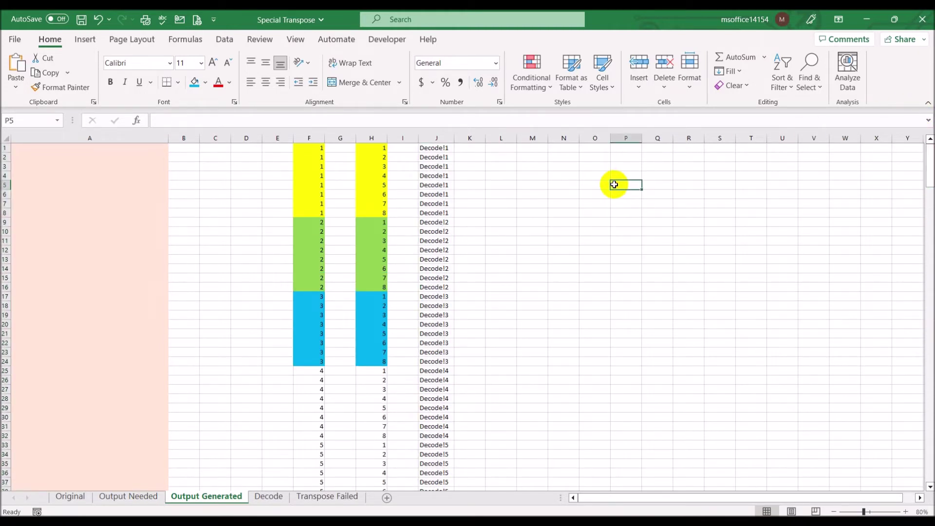
click(433, 147)
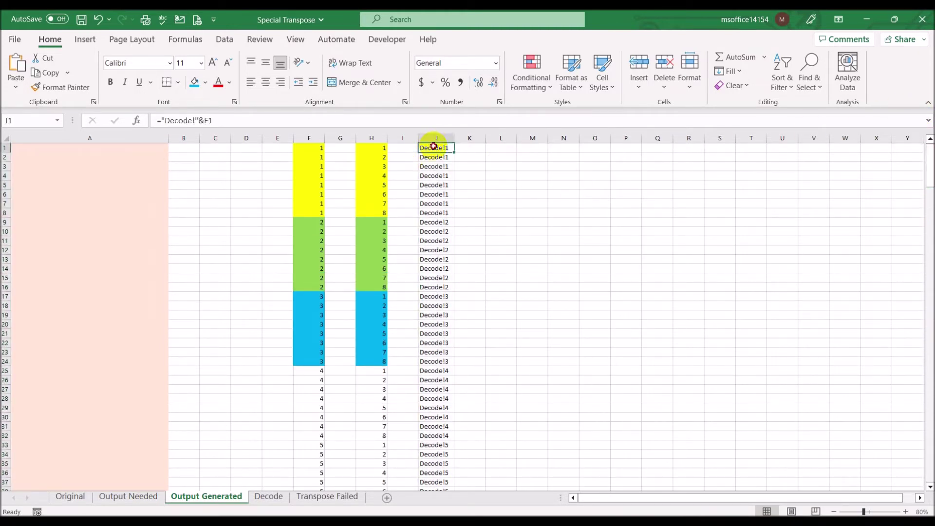
drag(304, 146, 308, 360)
click(315, 225)
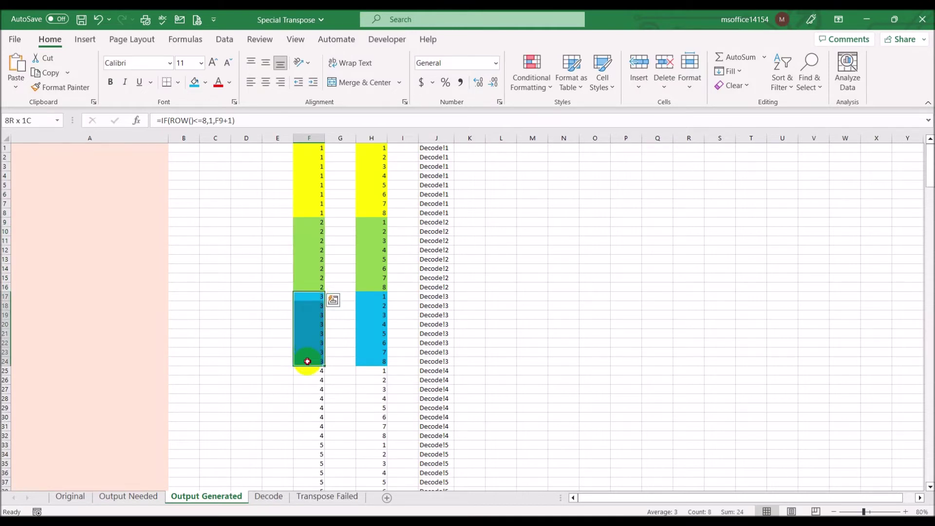
click(560, 285)
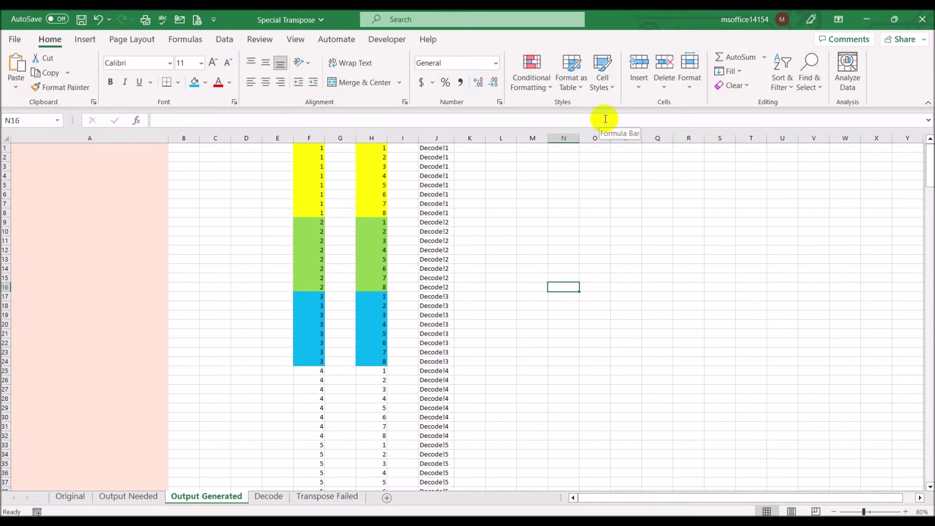
click(496, 148)
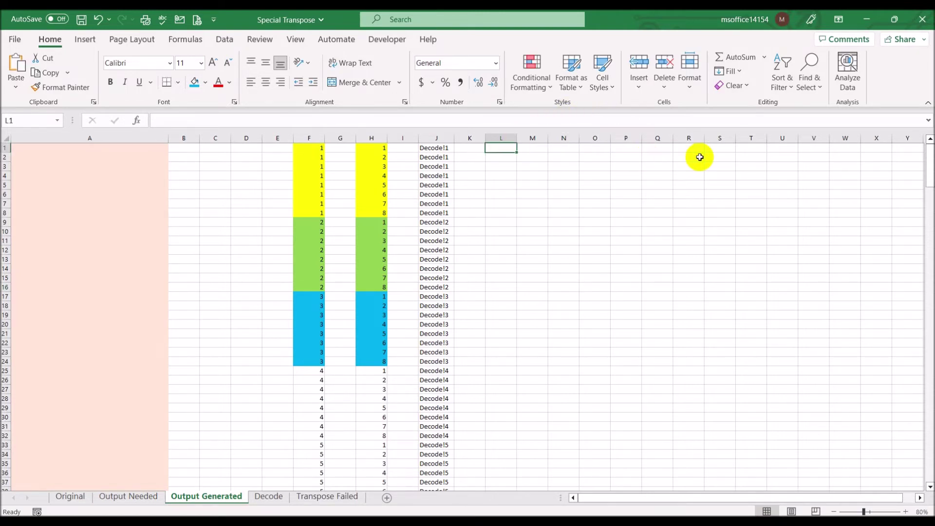
text(=)
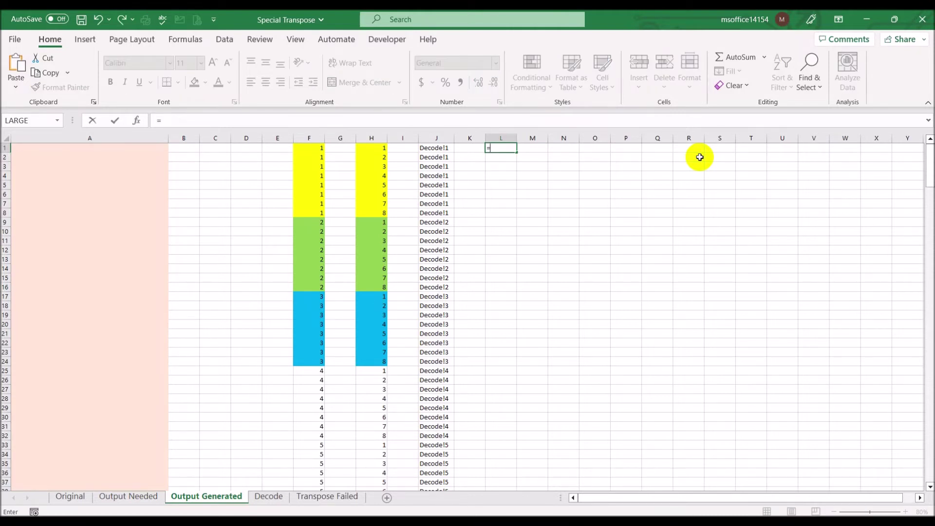
key(Escape)
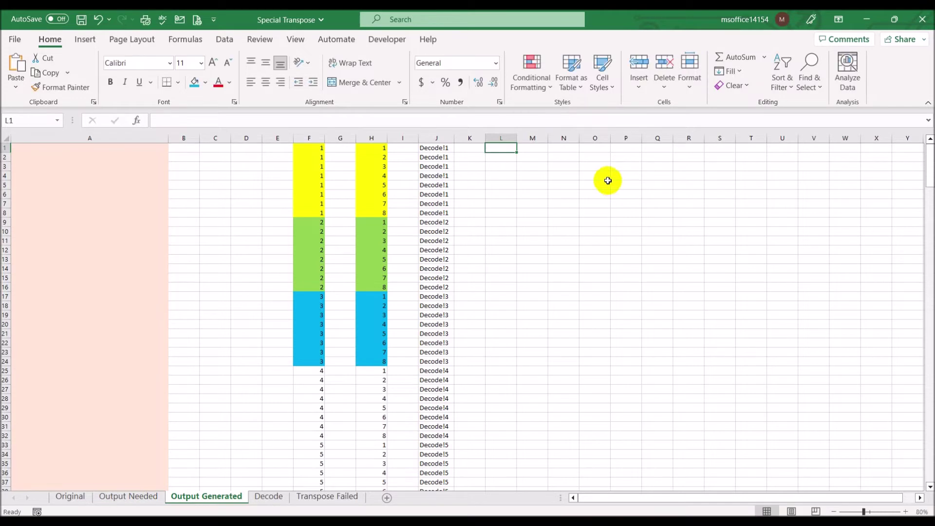
- Change J1's formula to ="Decode!A"&F1 and refill it down column J to row 185
click(430, 148)
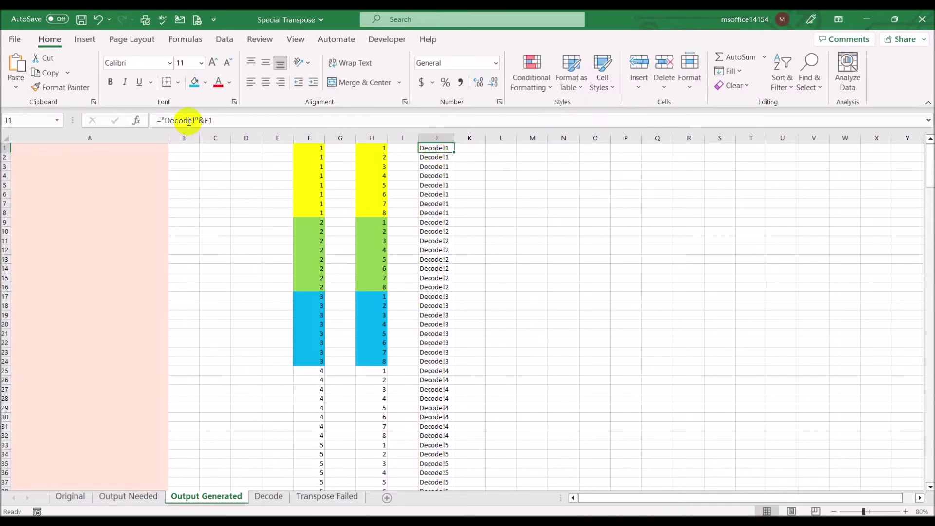
click(194, 120)
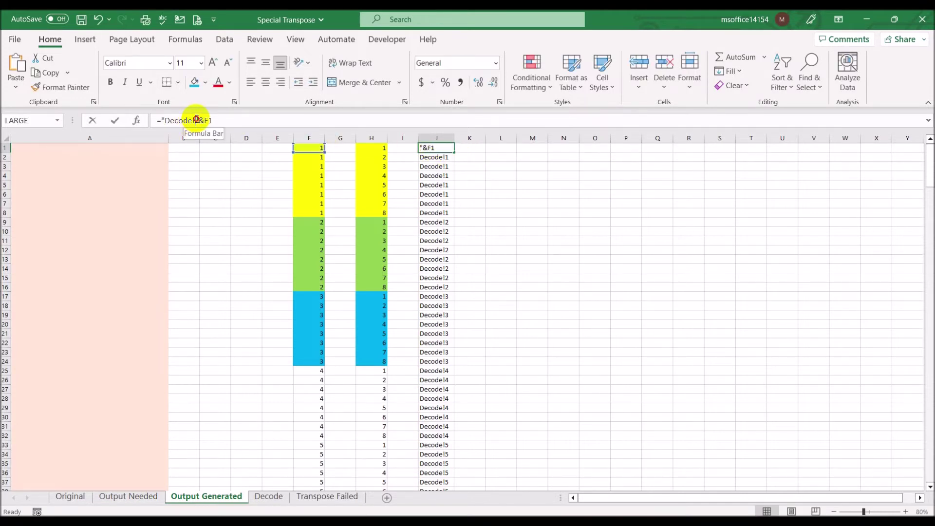
text(A)
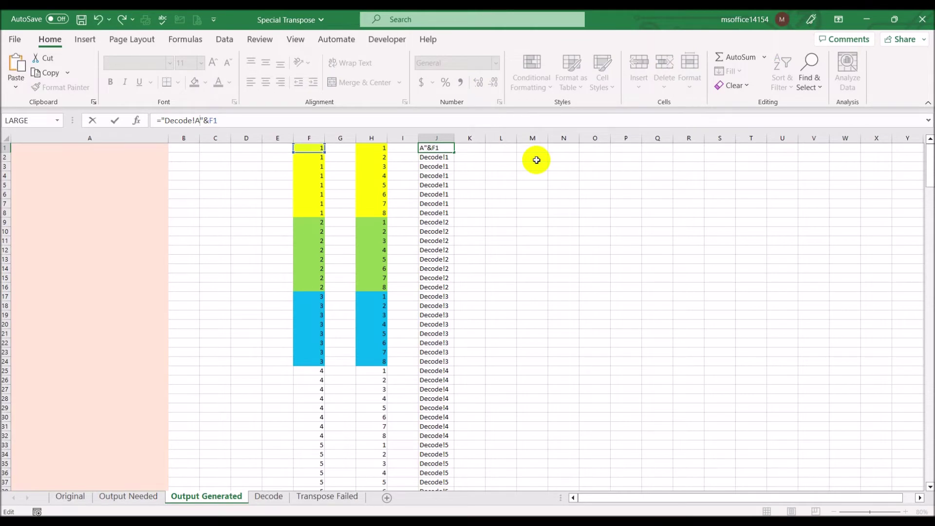
key(Return)
click(445, 148)
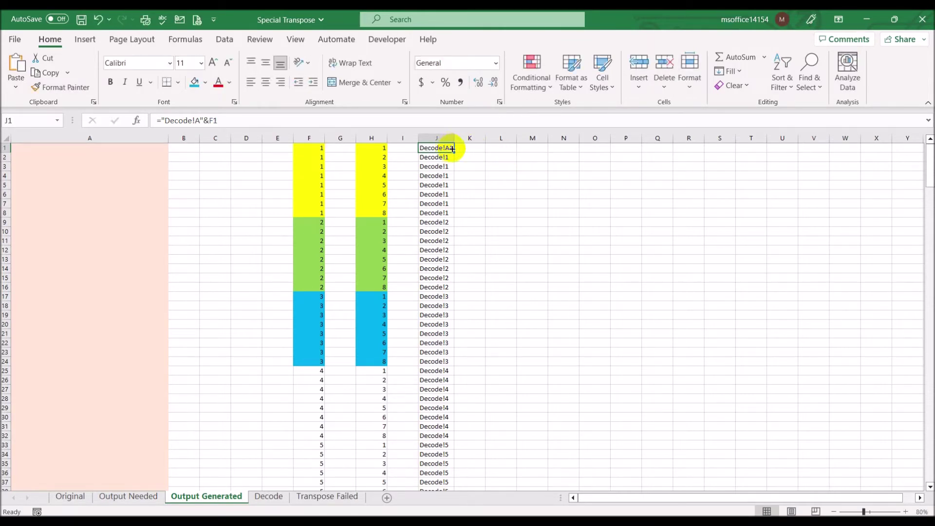
double_click(453, 152)
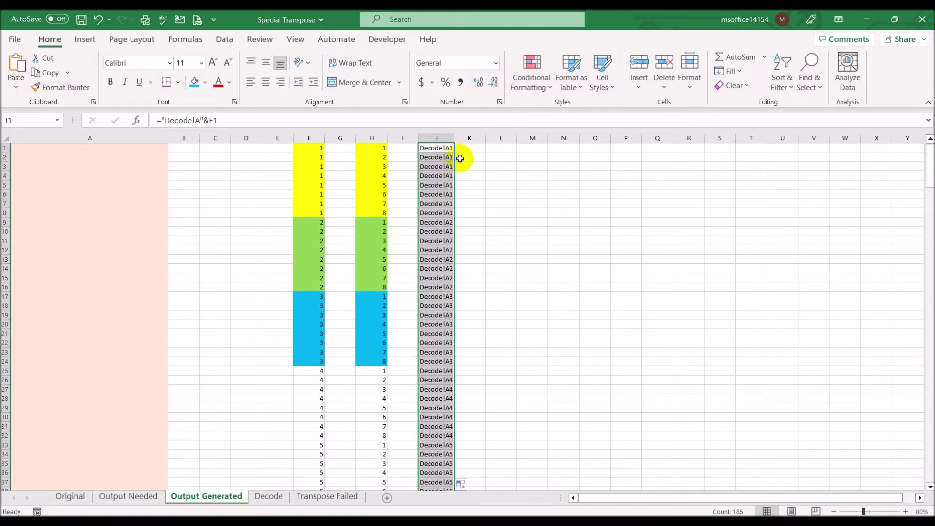
- Shade the first three blocks of column J: J1:J8 yellow, J9:J16 light green and J17:J24 light blue
drag(444, 148, 443, 211)
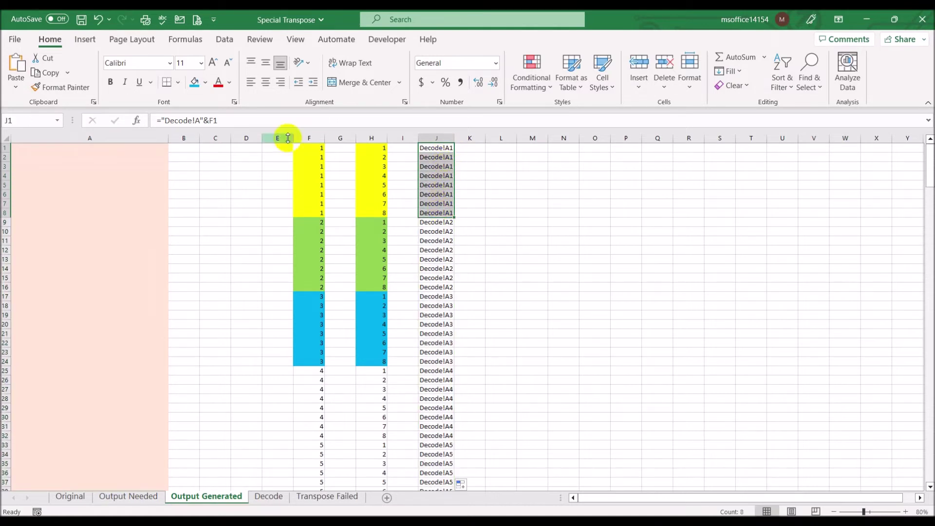
click(207, 82)
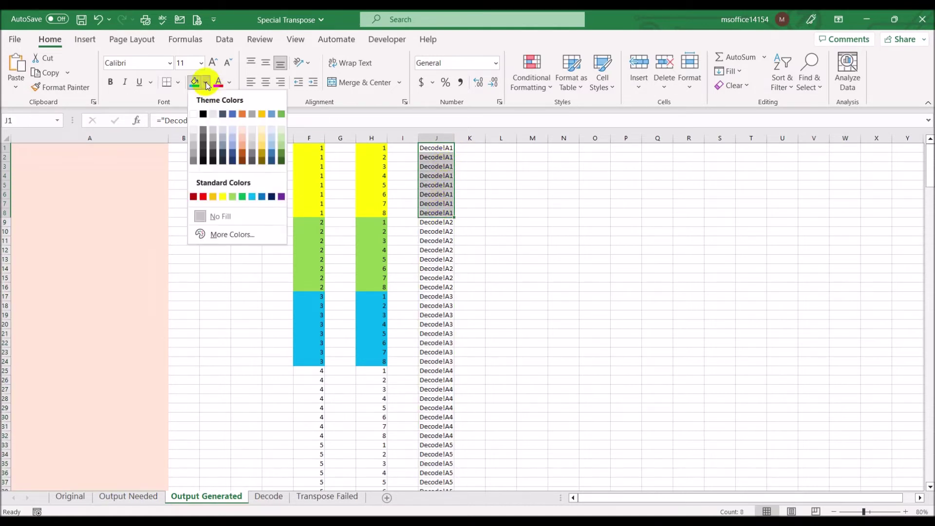
click(222, 196)
drag(436, 221, 438, 287)
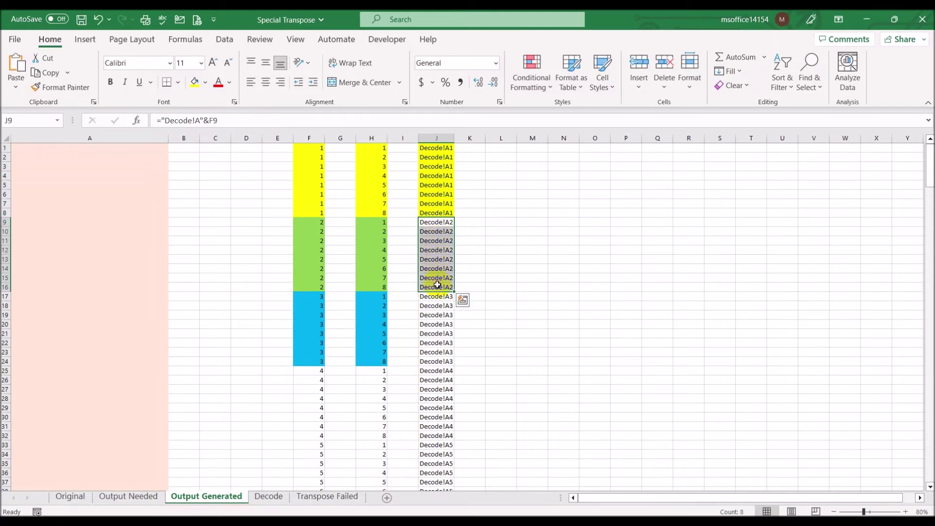
click(205, 82)
click(232, 196)
drag(435, 296, 435, 361)
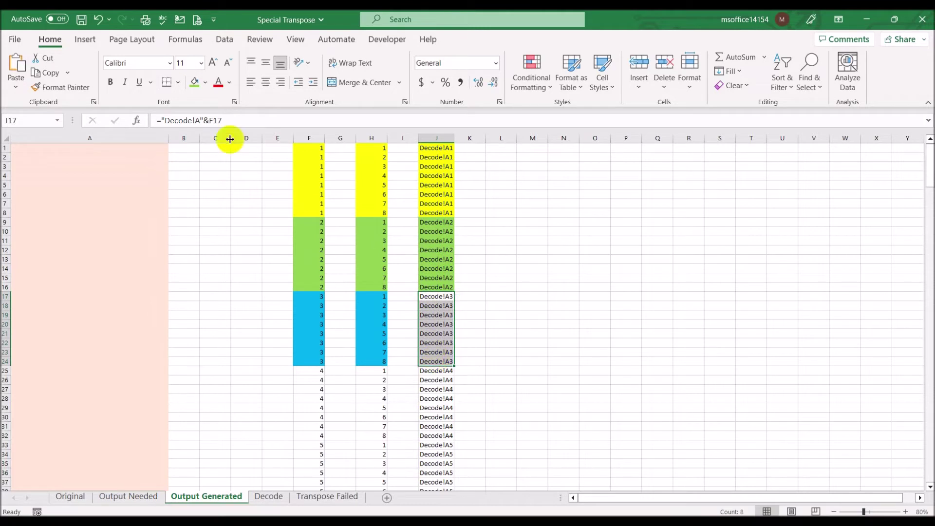
click(205, 83)
click(254, 202)
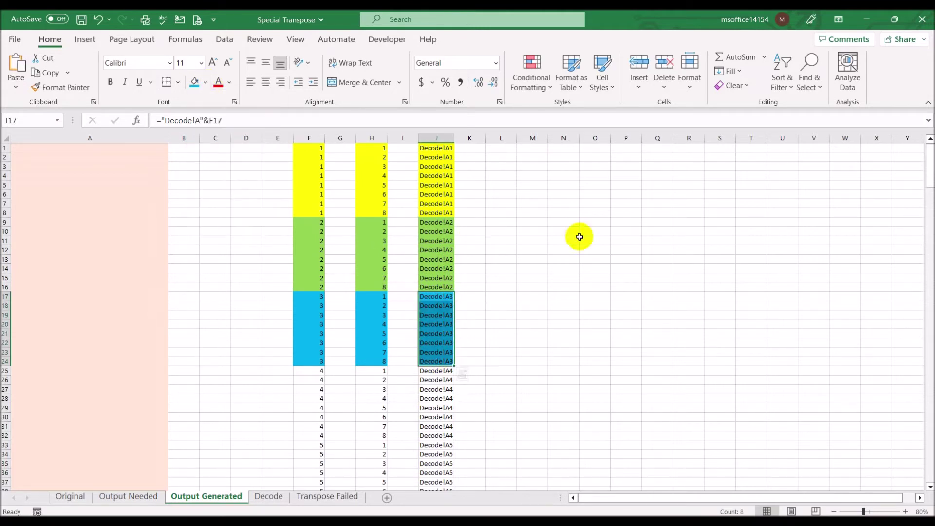
click(581, 240)
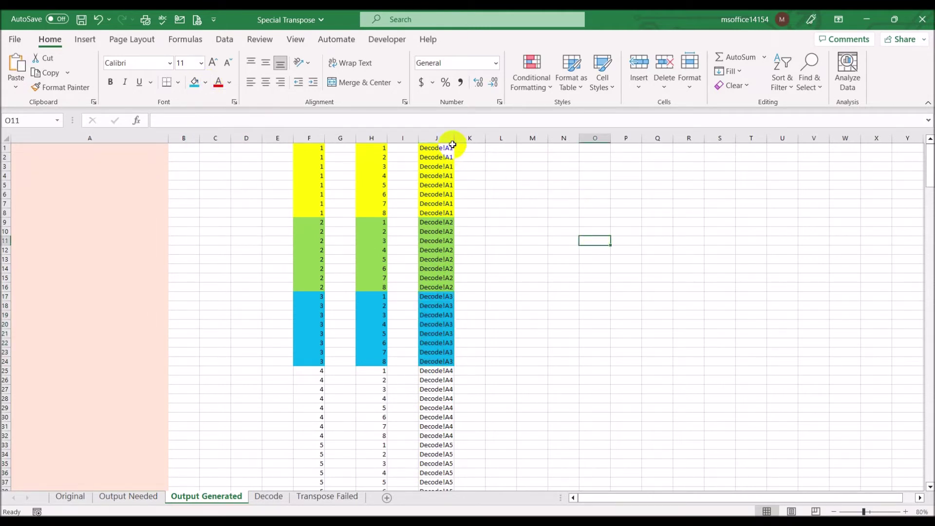
- Compare the references in J1 and J9 with the column letters in cells A1 and A2 of the Decode sheet
click(270, 495)
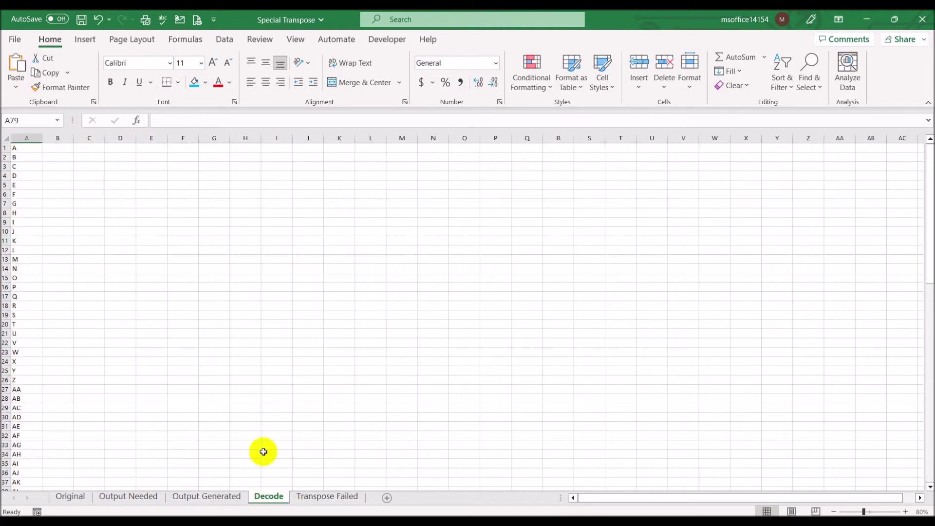
click(28, 150)
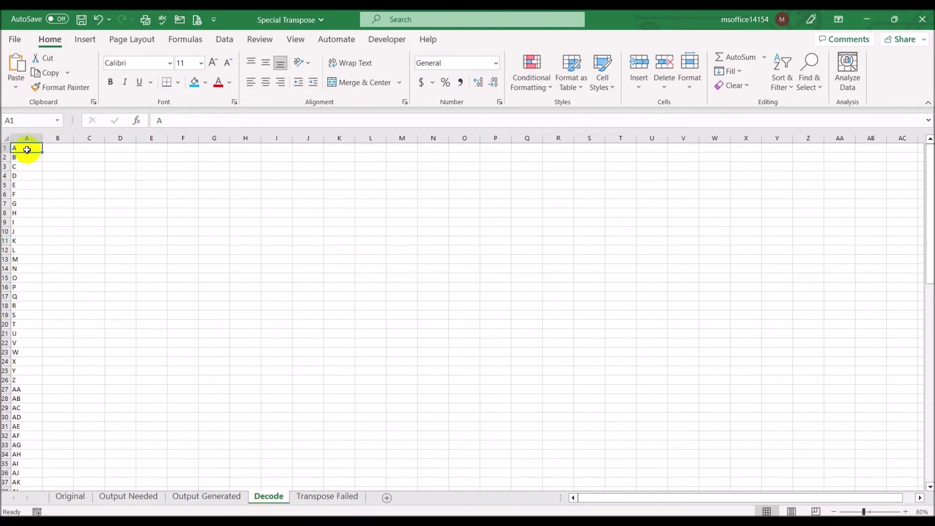
click(187, 495)
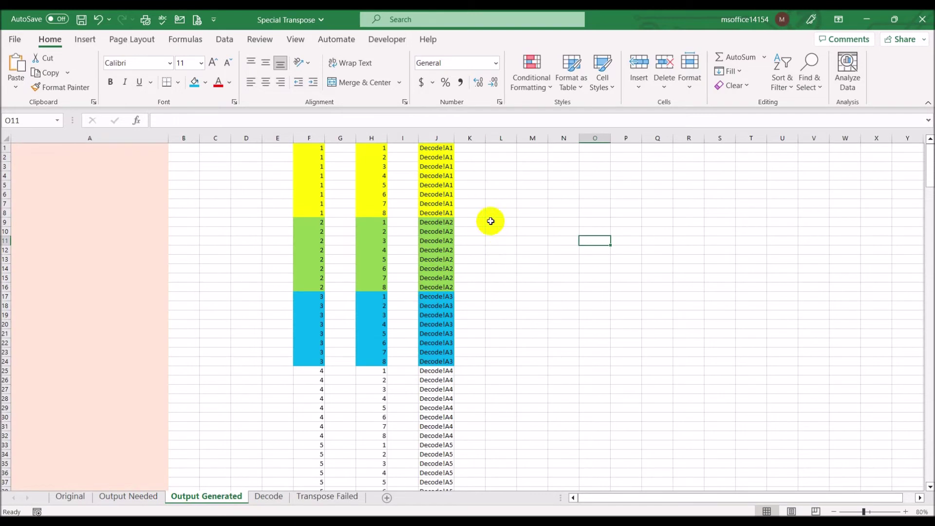
click(435, 222)
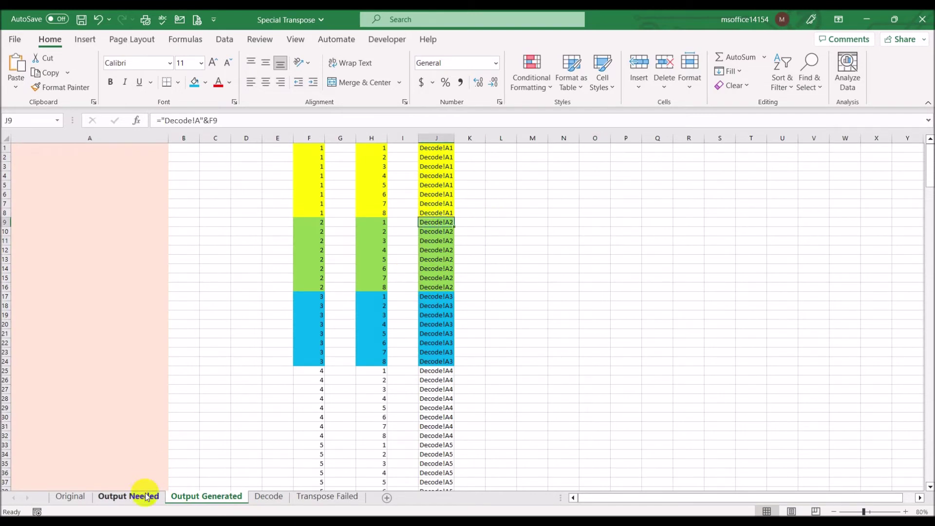
click(268, 496)
click(34, 156)
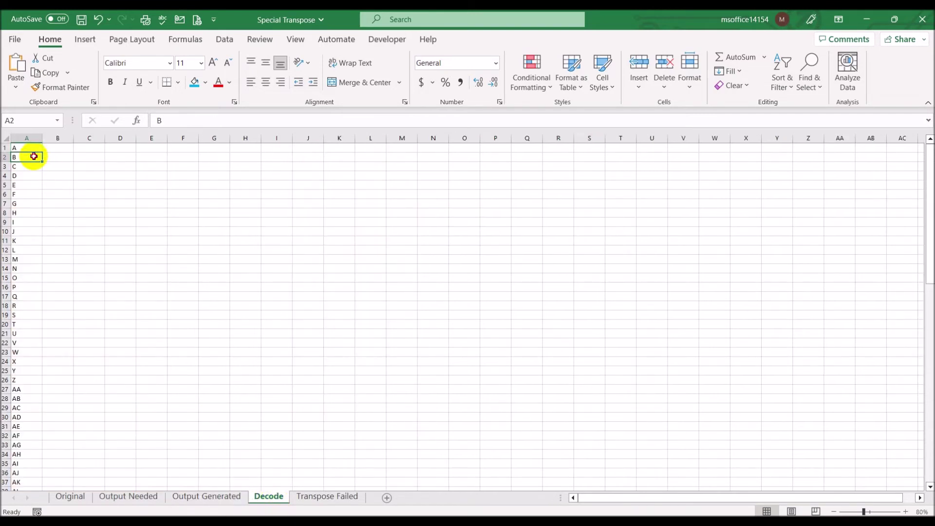
click(207, 495)
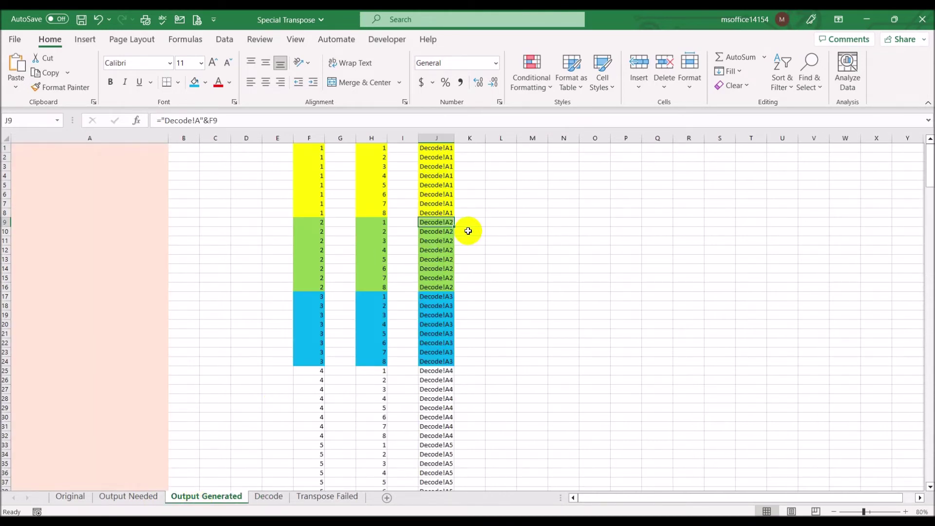
- Enter the formula =INDIRECT(J1) in cell L1 of Output Generated
click(495, 148)
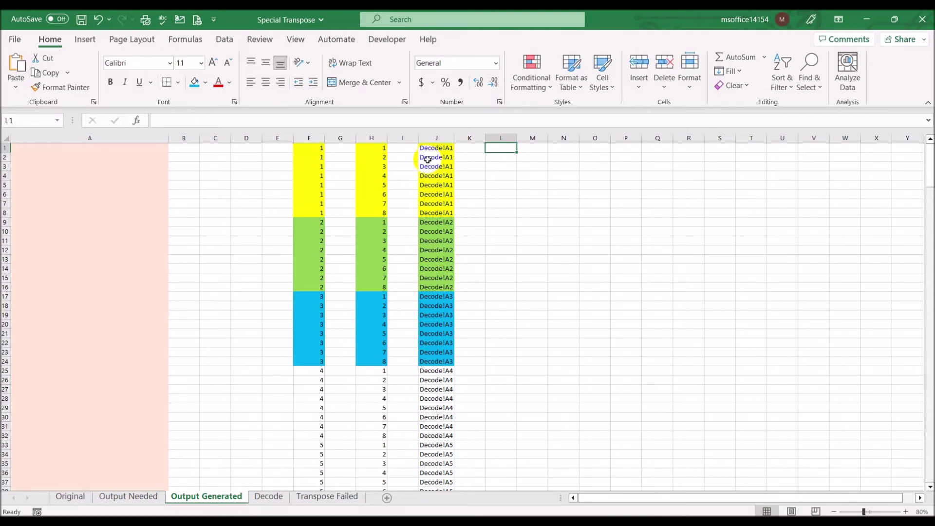
text(=ind)
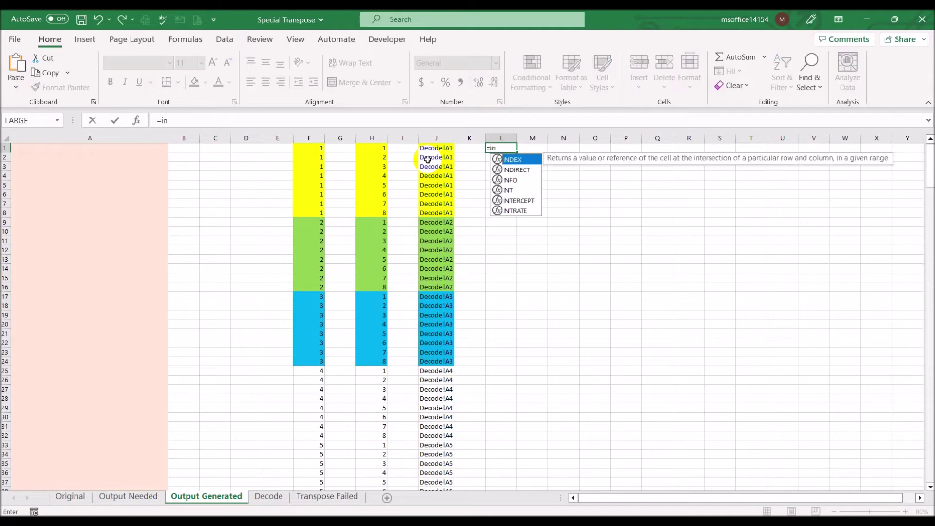
double_click(517, 170)
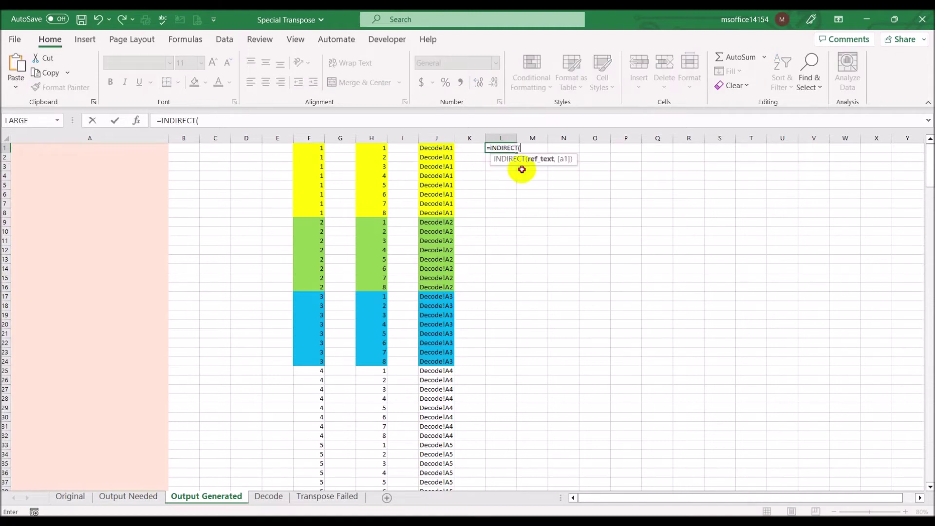
click(433, 148)
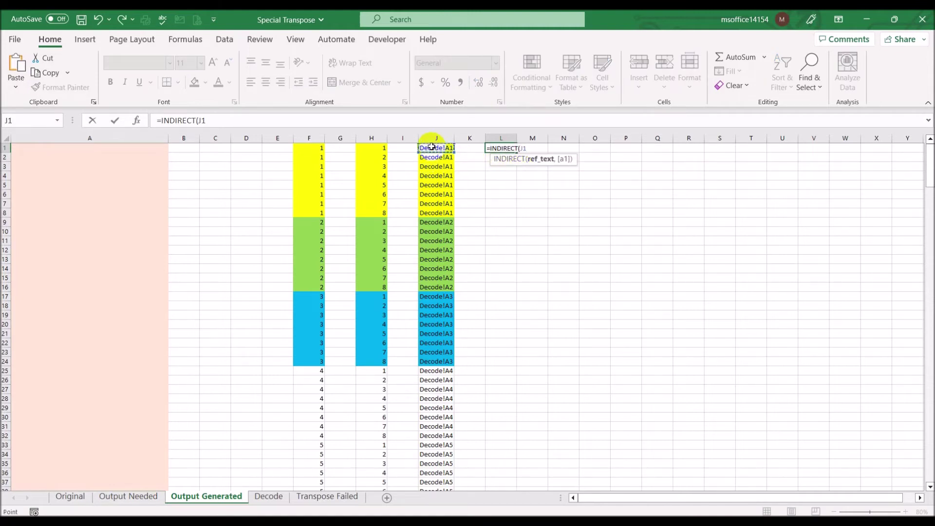
text())
key(Return)
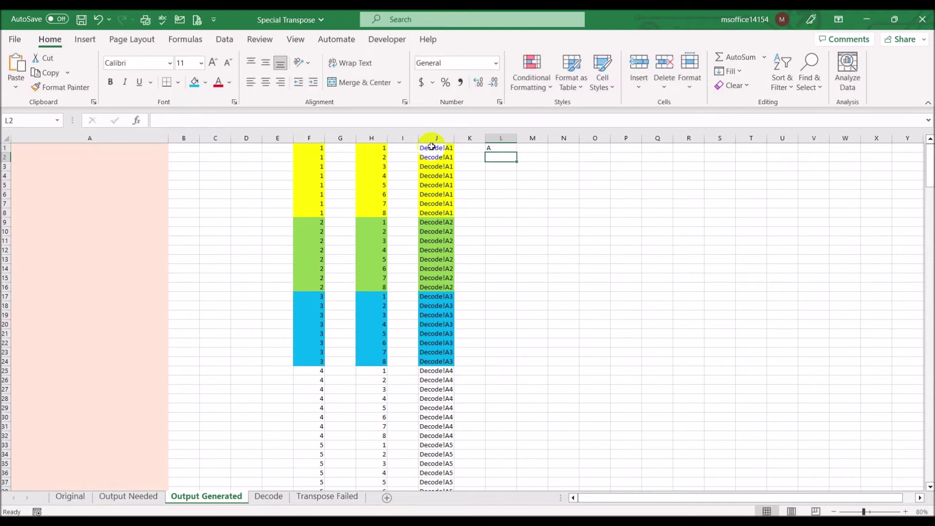
- Check L1 against the Decode sheet, and fill its formula down column L to row 285
click(516, 147)
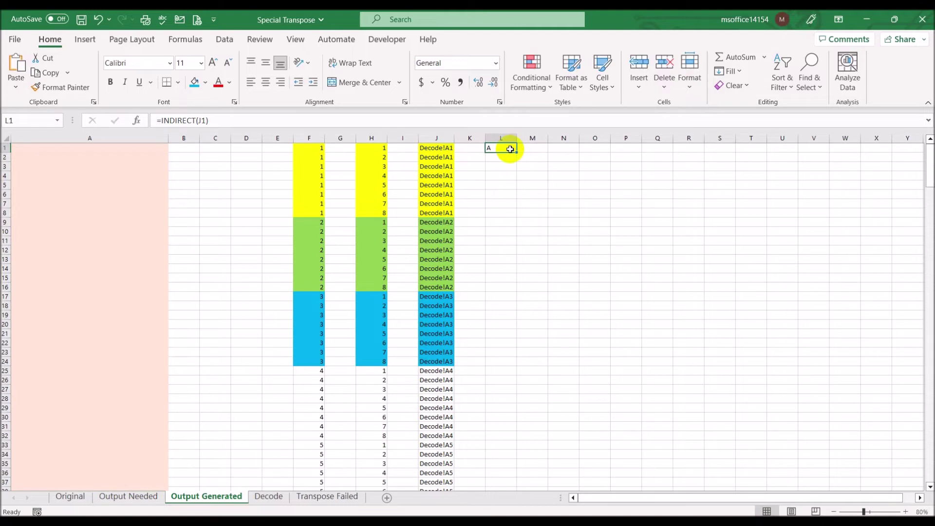
click(265, 496)
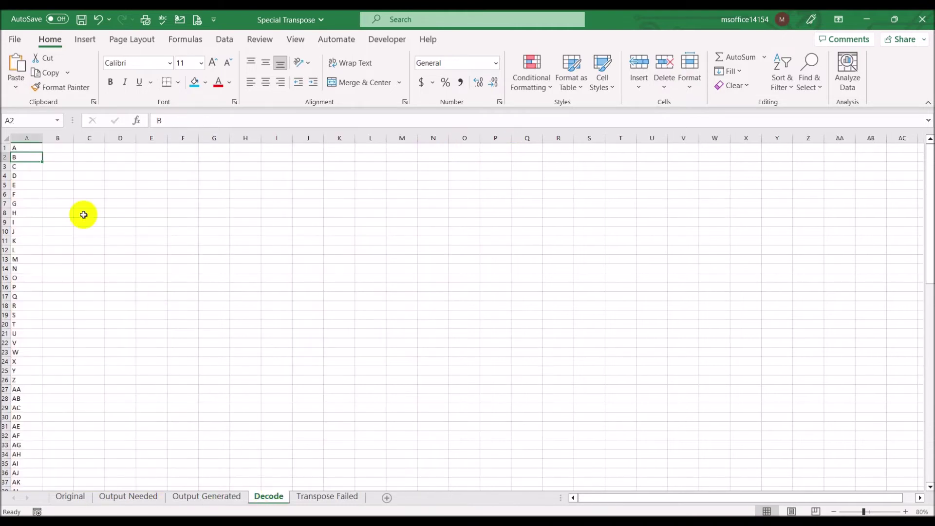
click(207, 496)
drag(519, 152, 516, 477)
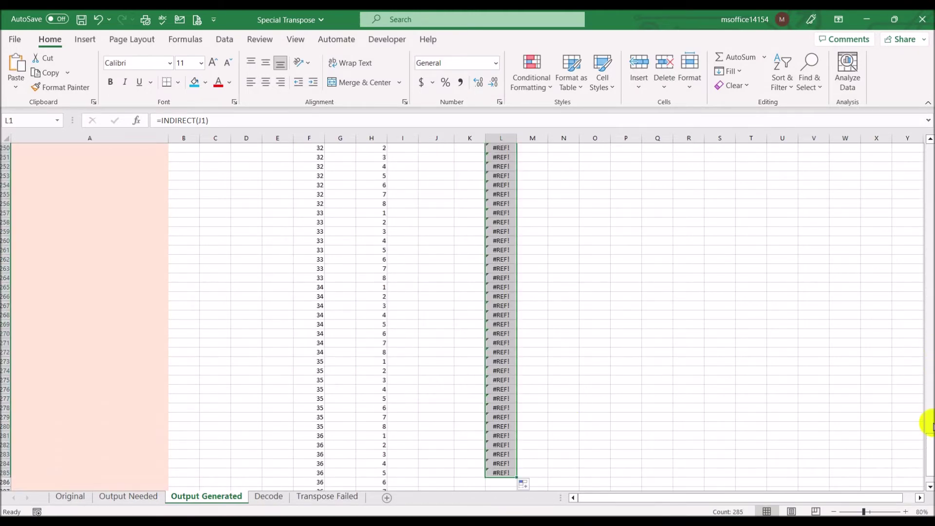
drag(929, 455, 875, 146)
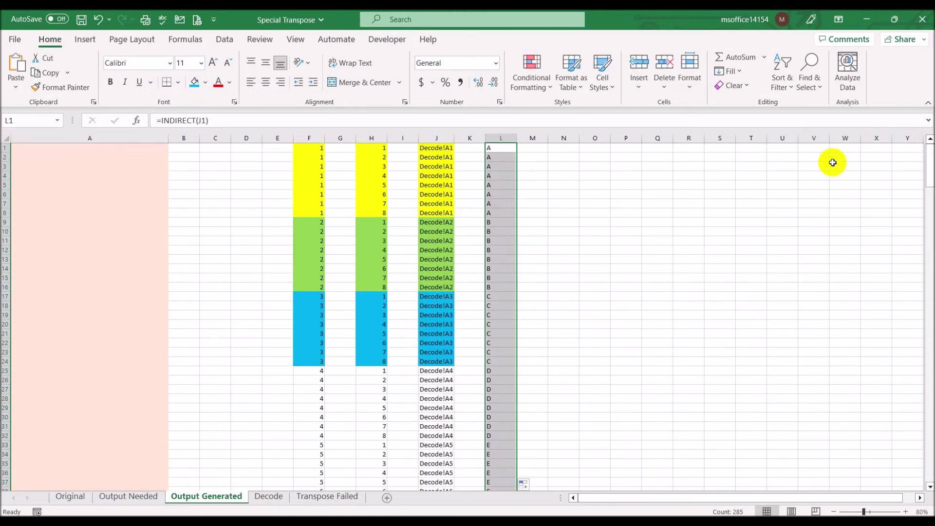
scroll(663, 238, down, 20)
scroll(681, 243, down, 20)
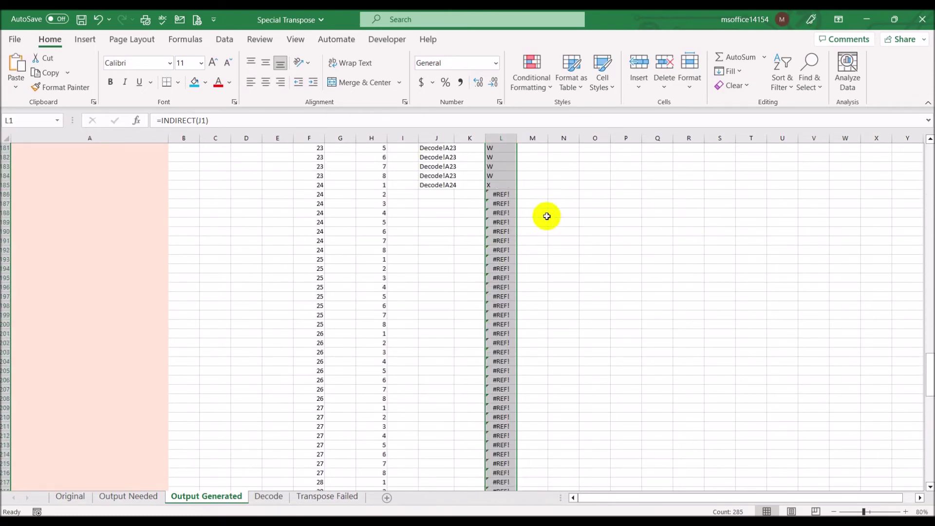
- Autofit column J and extend the formulas in columns J and L down to row 291
double_click(454, 138)
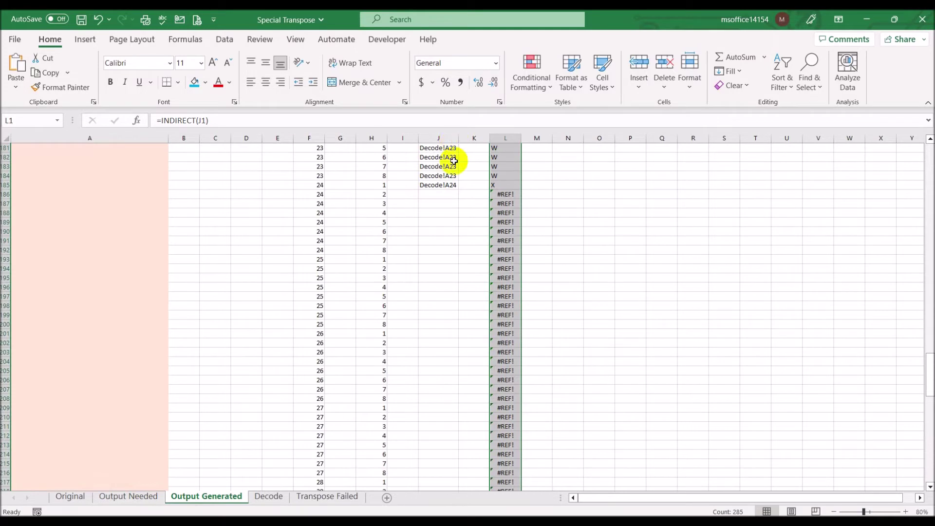
click(445, 184)
drag(457, 189, 481, 476)
click(505, 417)
drag(521, 420, 519, 473)
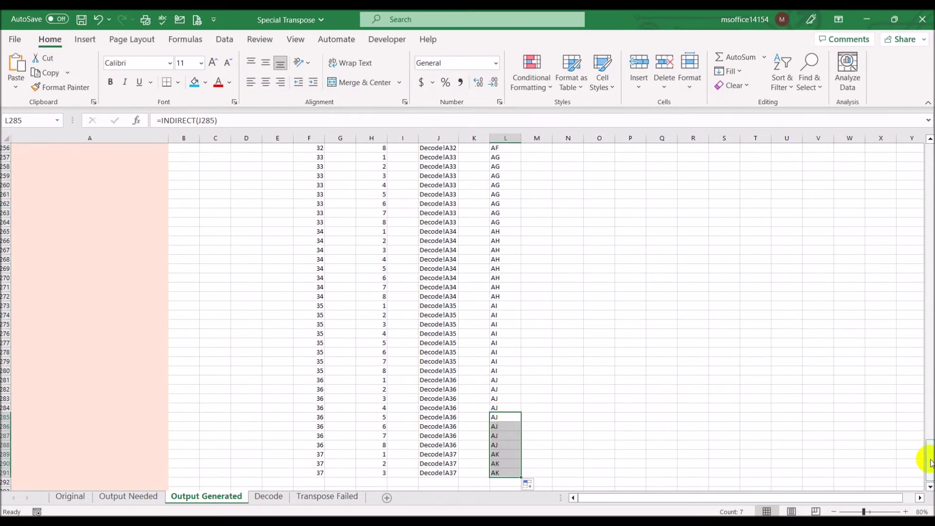
drag(924, 454, 911, 150)
click(693, 196)
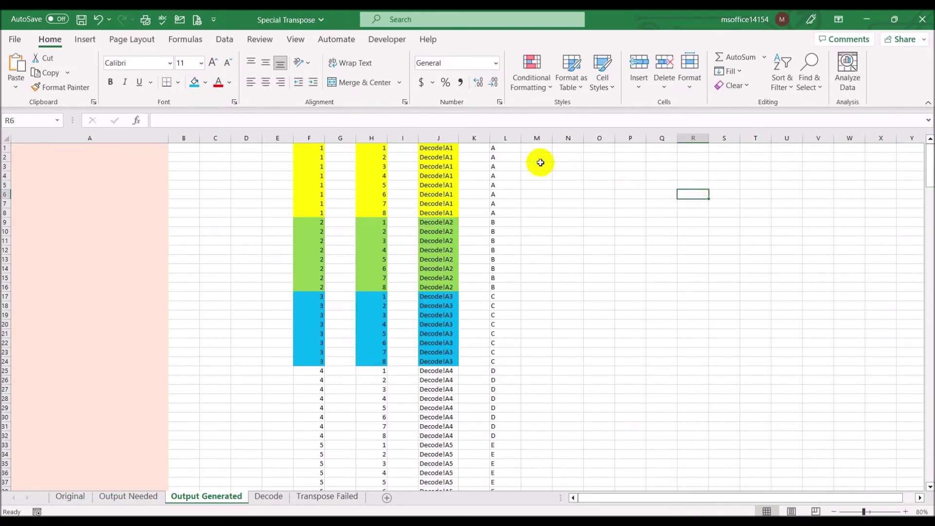
- Shade the first three blocks of column L: L1:L8 yellow, L9:L16 light green and L17:L24 light blue
drag(503, 148, 507, 213)
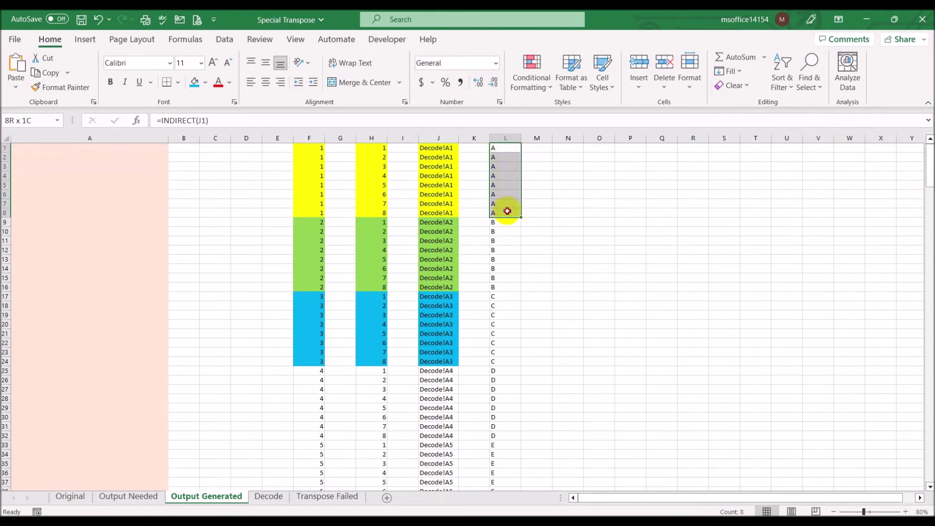
click(206, 83)
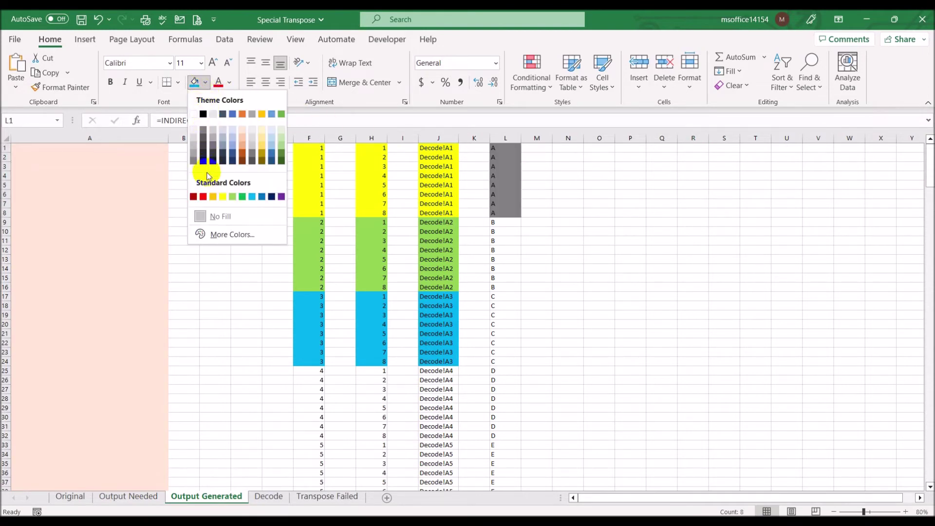
click(223, 196)
drag(501, 222, 510, 287)
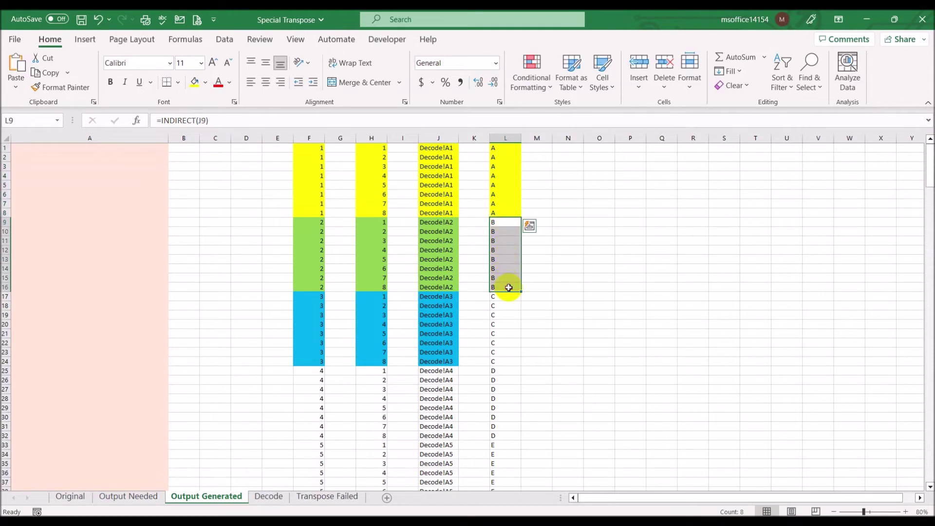
click(206, 82)
click(232, 200)
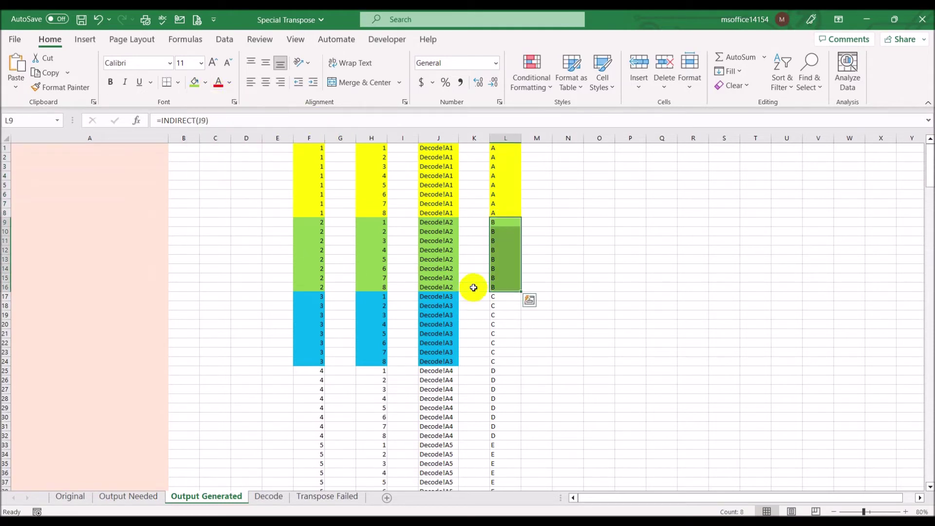
drag(503, 296, 515, 360)
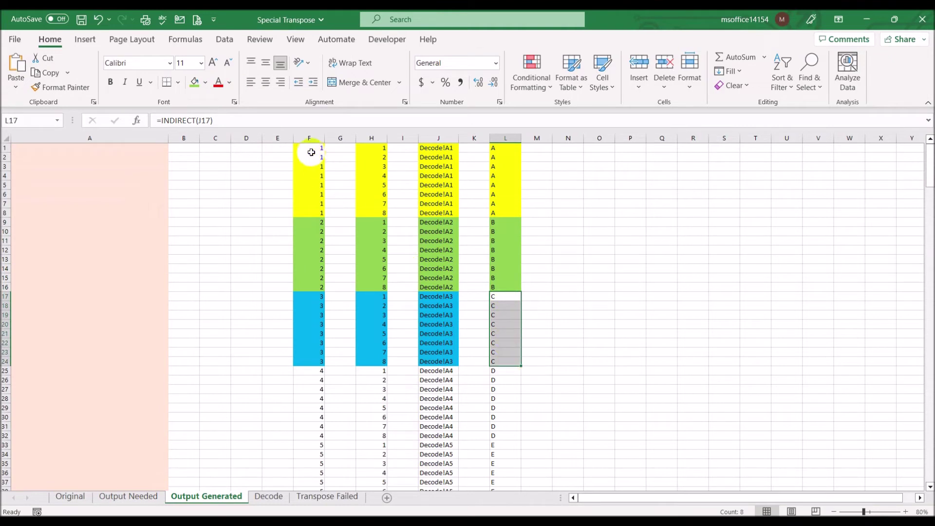
click(206, 83)
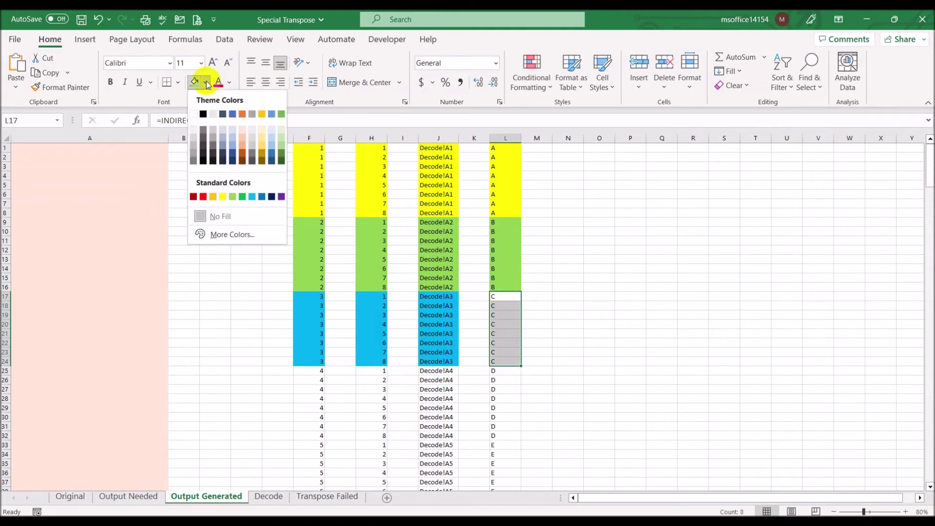
click(252, 196)
click(723, 232)
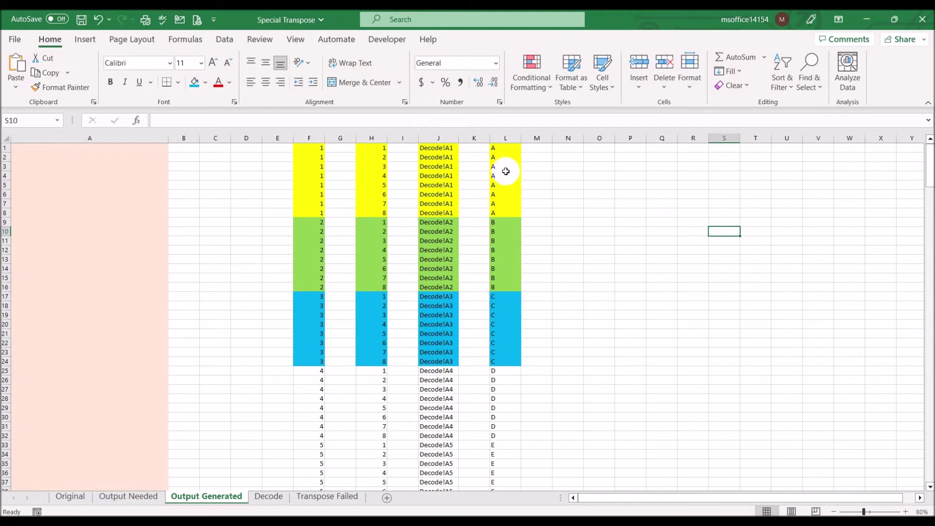
- Enter the formula =L1&H1 in cell M1 and fill it down column M to row 291
click(537, 148)
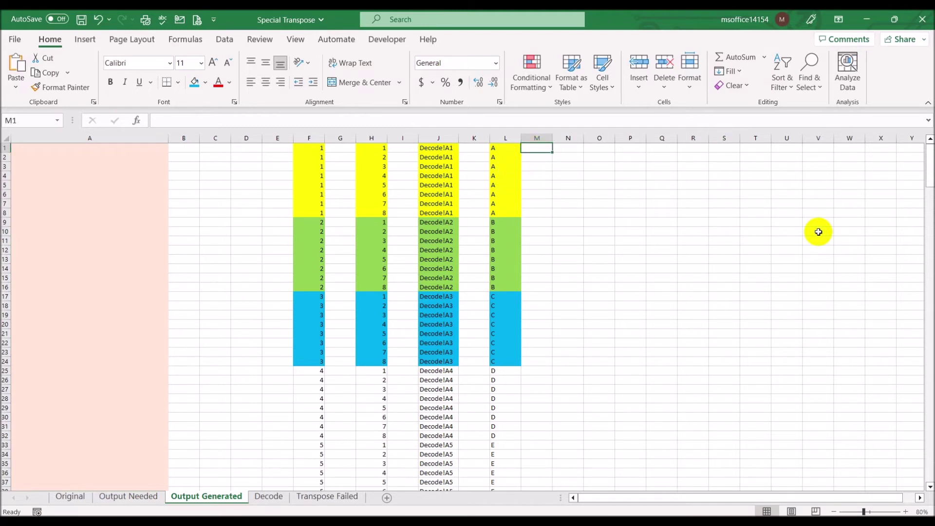
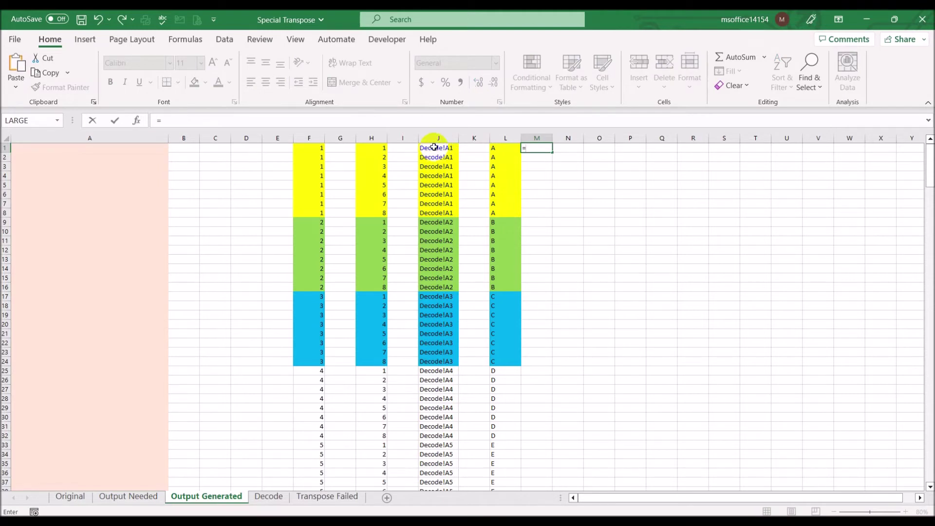
click(509, 149)
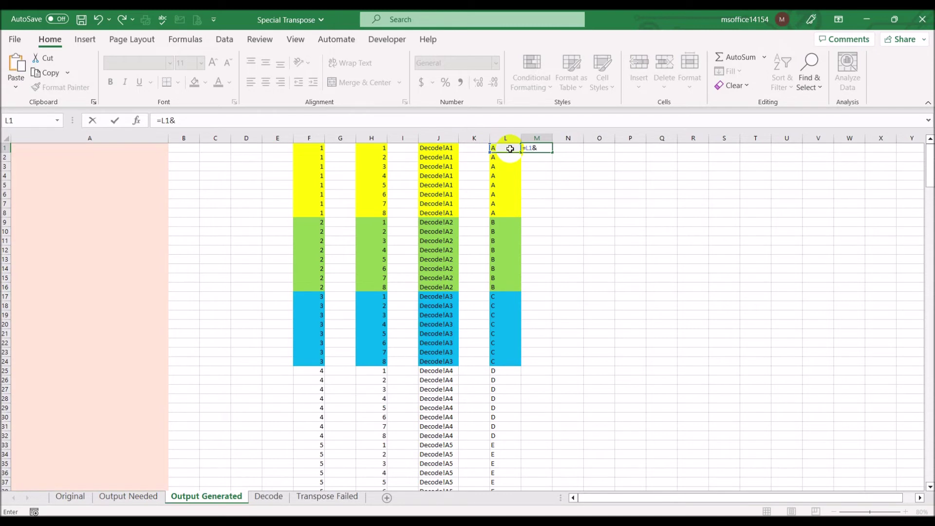
text(&)
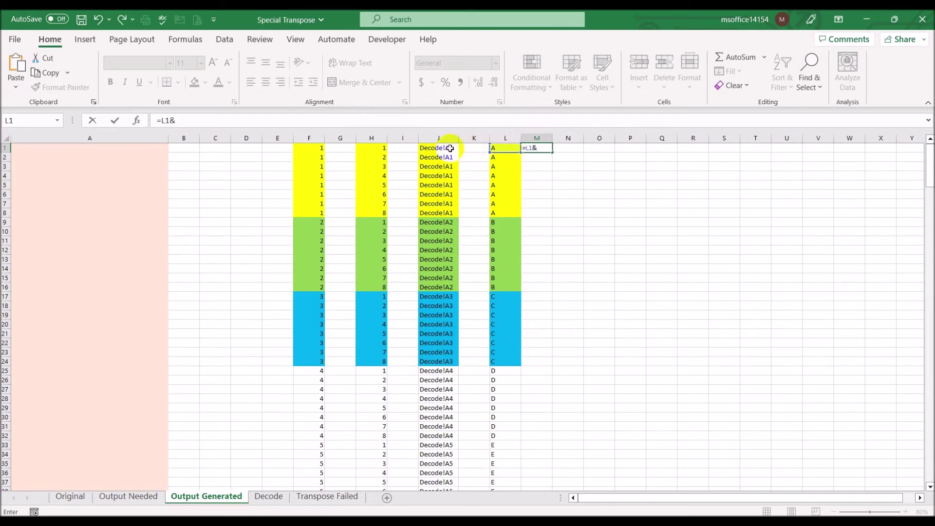
click(369, 149)
key(Return)
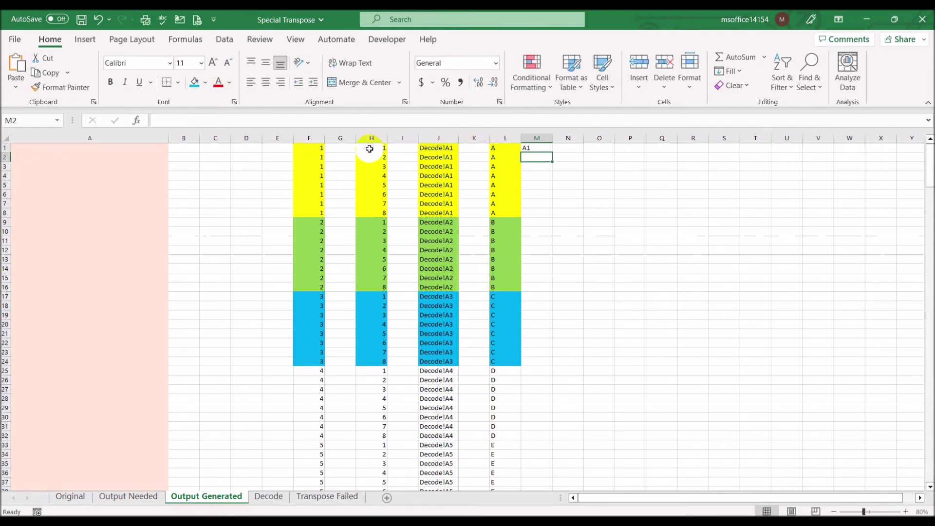
click(541, 147)
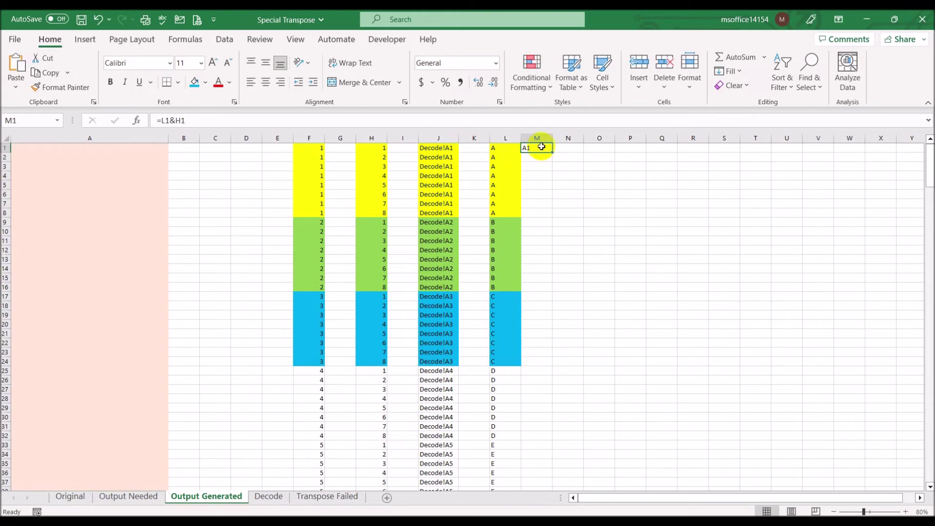
double_click(552, 152)
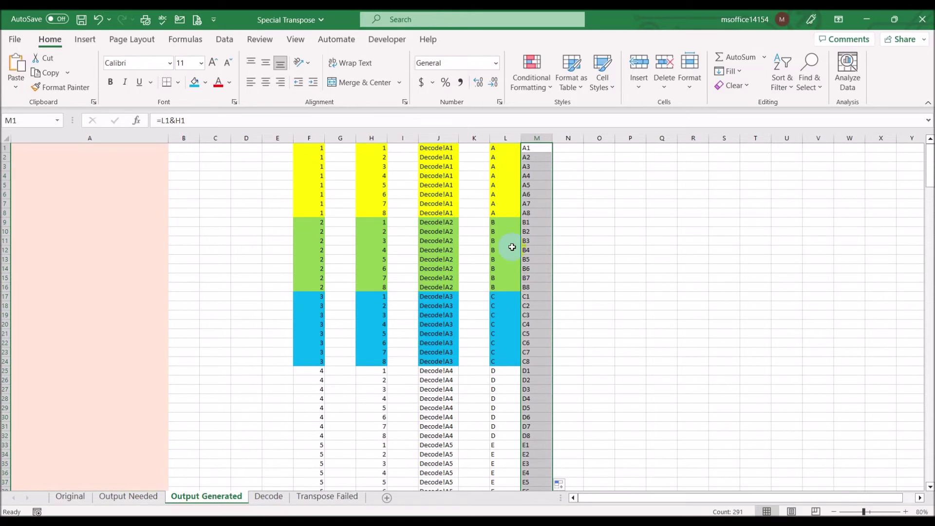
- Shade the first three blocks of column M: M1:M8 yellow, M9:M16 light green and M17:M24 light blue
drag(533, 148, 531, 213)
click(206, 83)
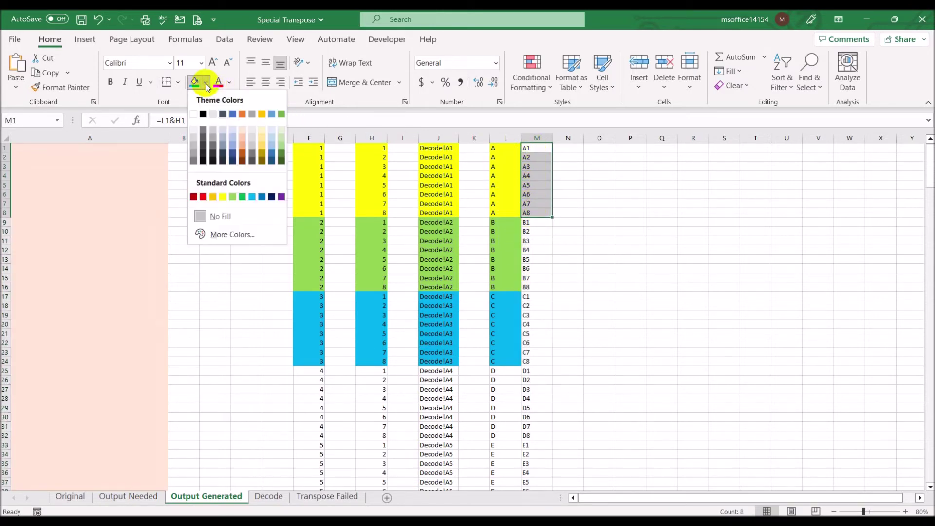
click(223, 197)
drag(525, 222, 535, 288)
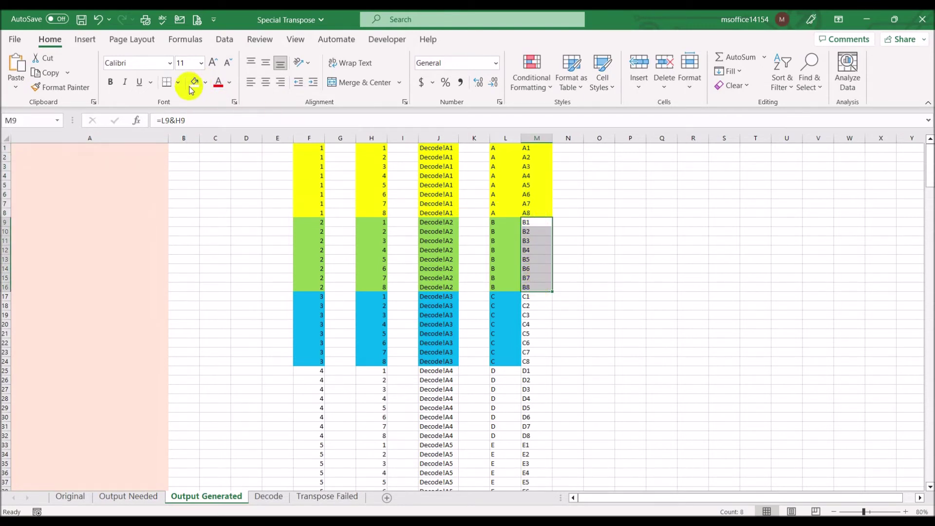
click(205, 82)
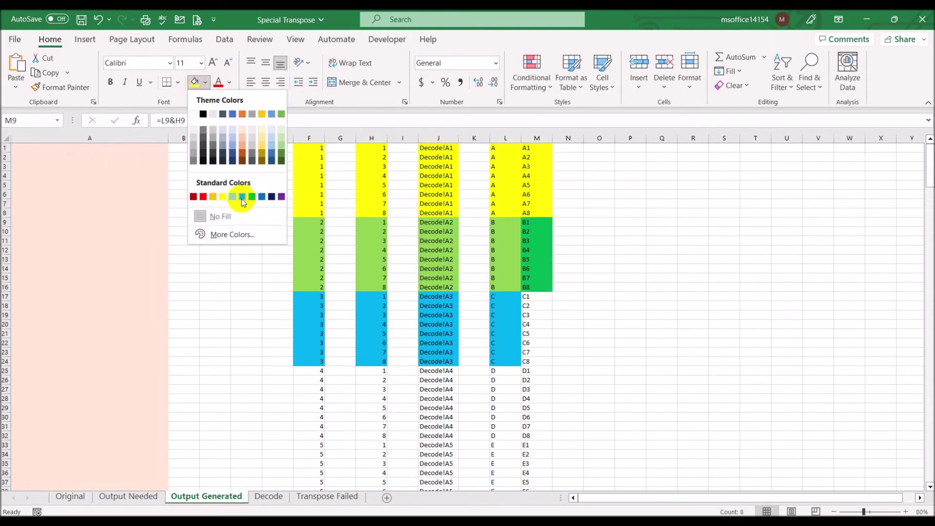
click(232, 197)
drag(536, 297, 535, 363)
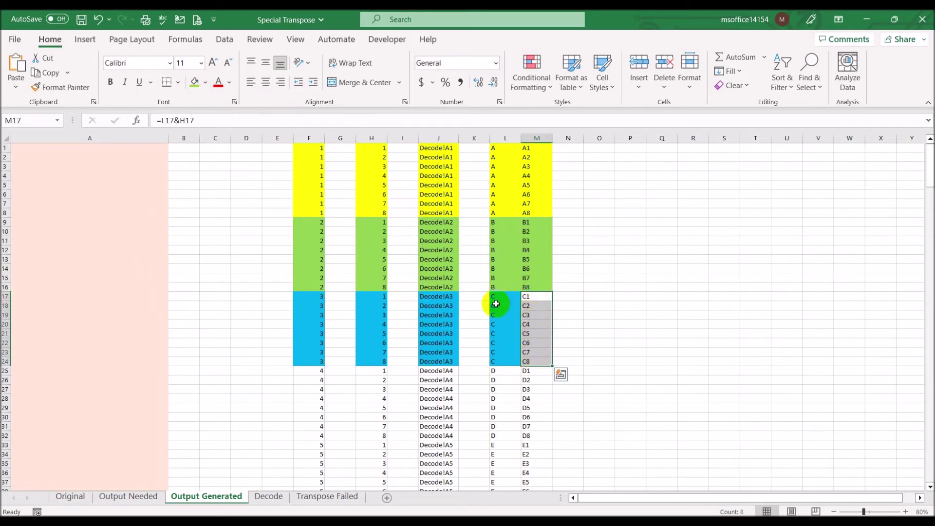
click(206, 83)
click(253, 195)
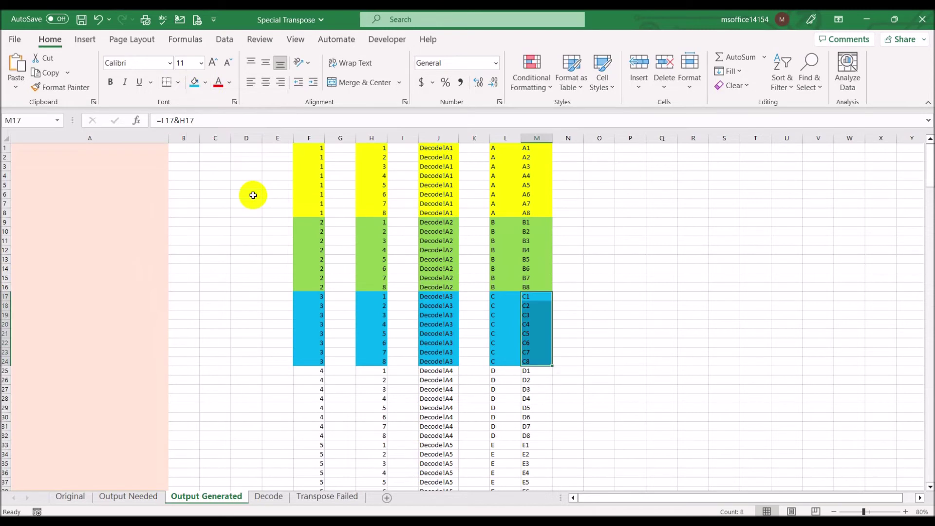
click(590, 213)
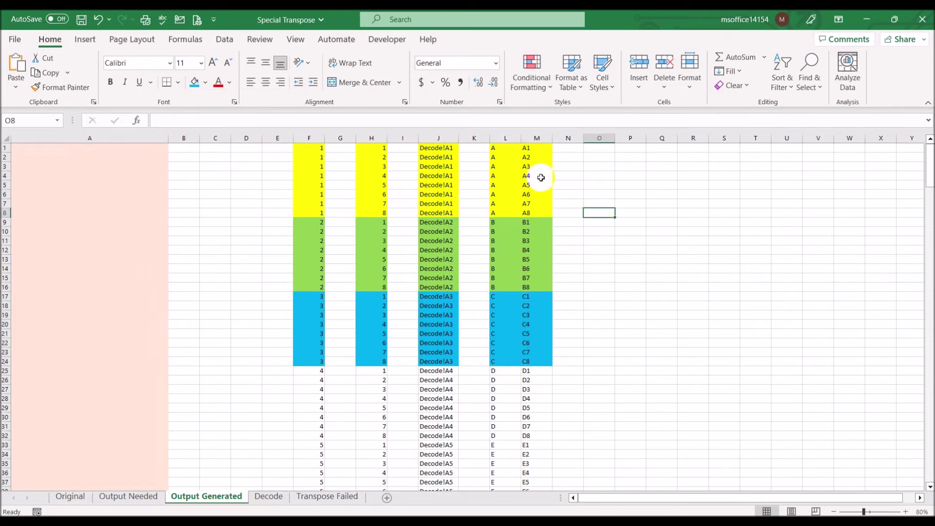
- Compare the three shaded address blocks in column M with the matching ranges A1:A8, B1:B8 and C1:C8 on the Original sheet
click(529, 148)
click(529, 213)
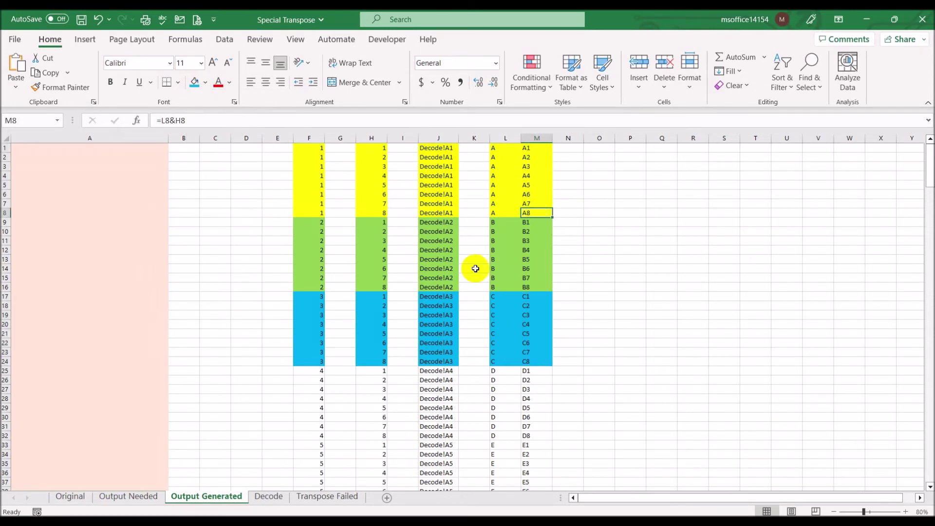
click(70, 495)
click(31, 148)
drag(30, 147, 29, 213)
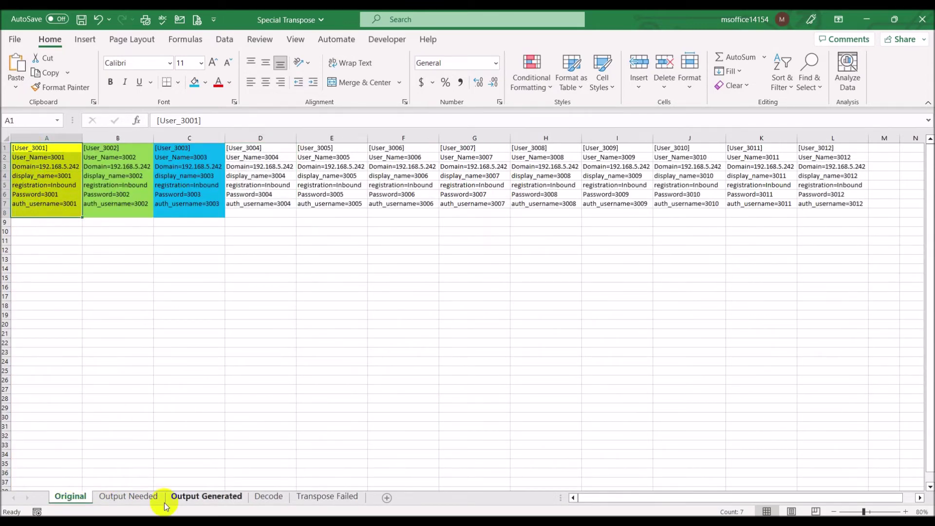
click(221, 496)
drag(533, 222, 535, 288)
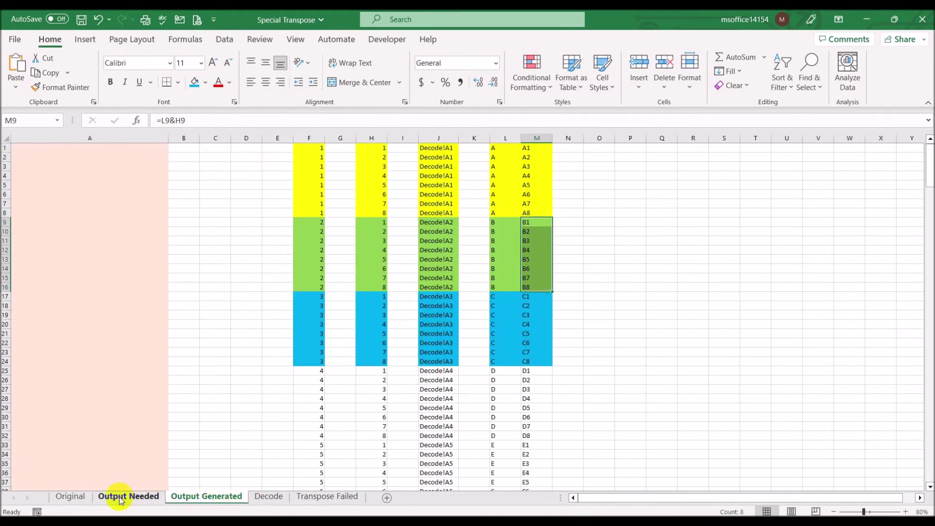
click(71, 496)
drag(120, 150, 130, 211)
click(212, 499)
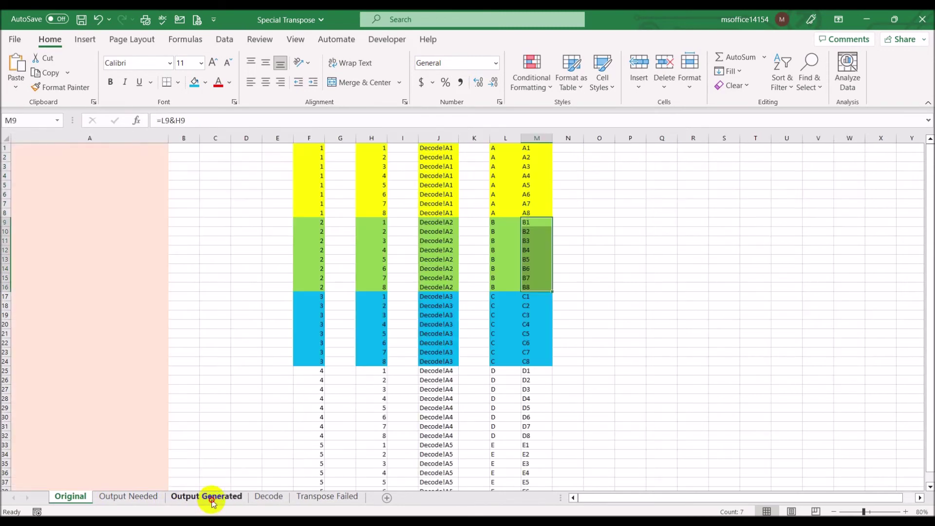
drag(531, 298, 540, 362)
click(70, 496)
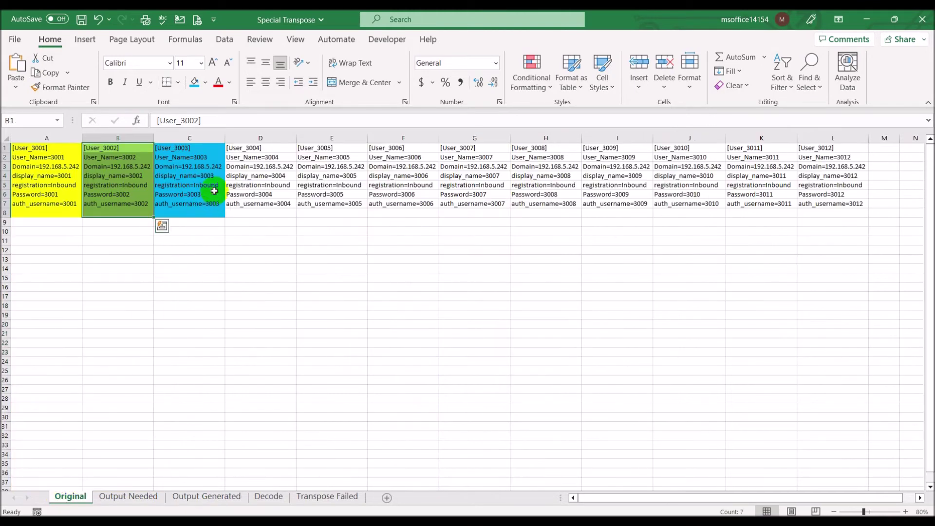
drag(193, 148, 197, 213)
click(206, 496)
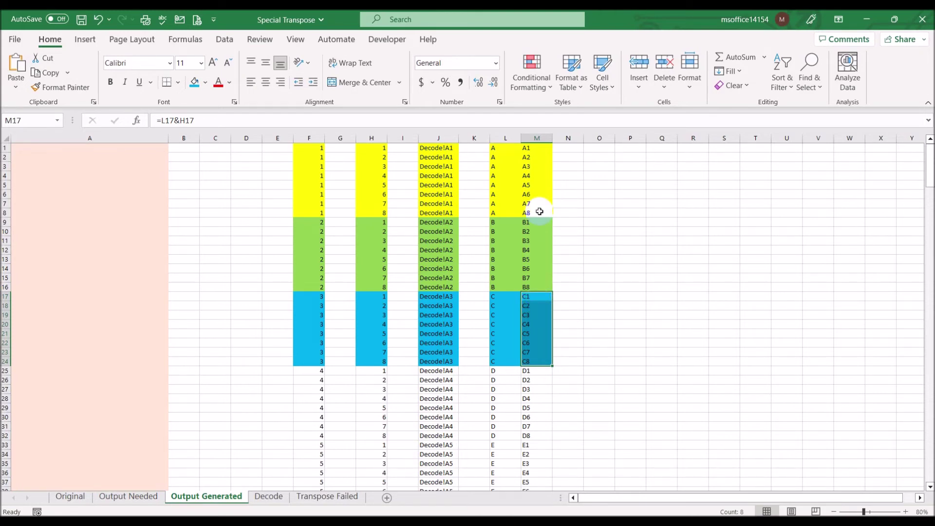
- Enter the formula =INDIRECT("Original!"&M1) in cell N1 of Output Generated
click(570, 148)
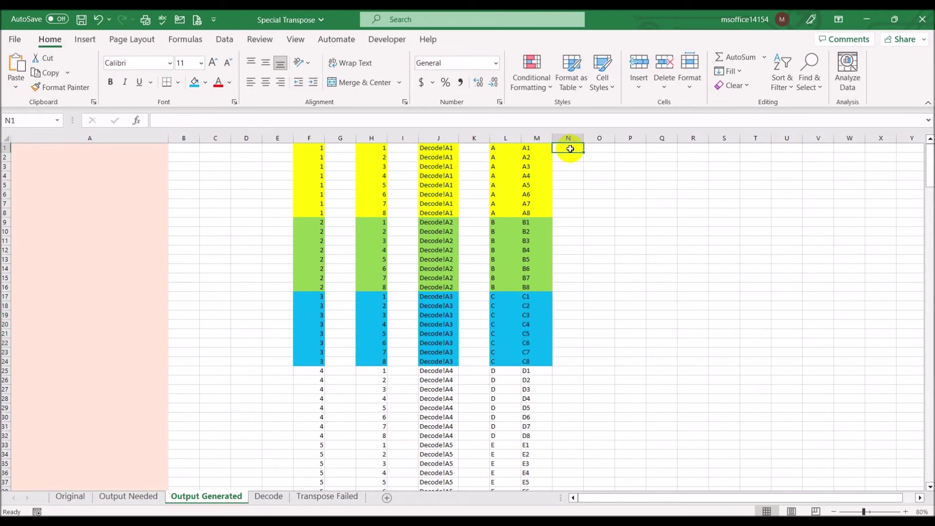
click(538, 149)
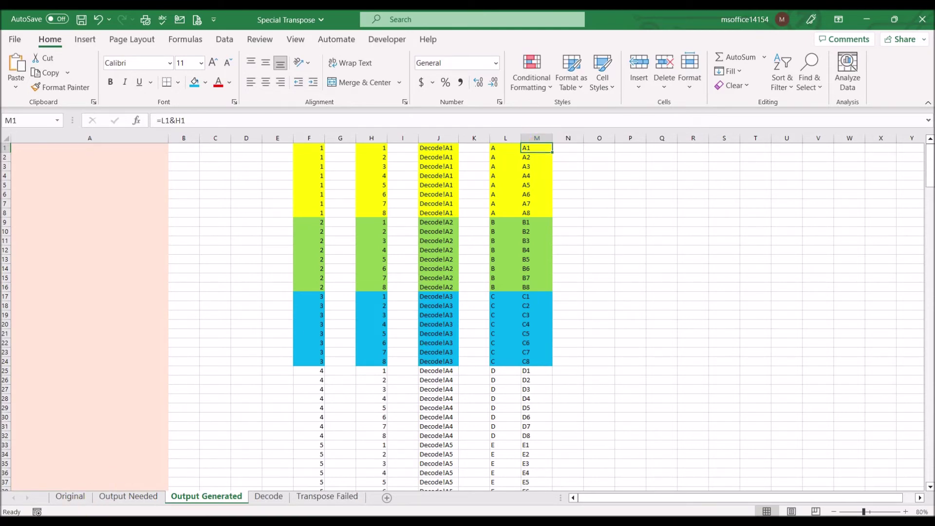
click(73, 497)
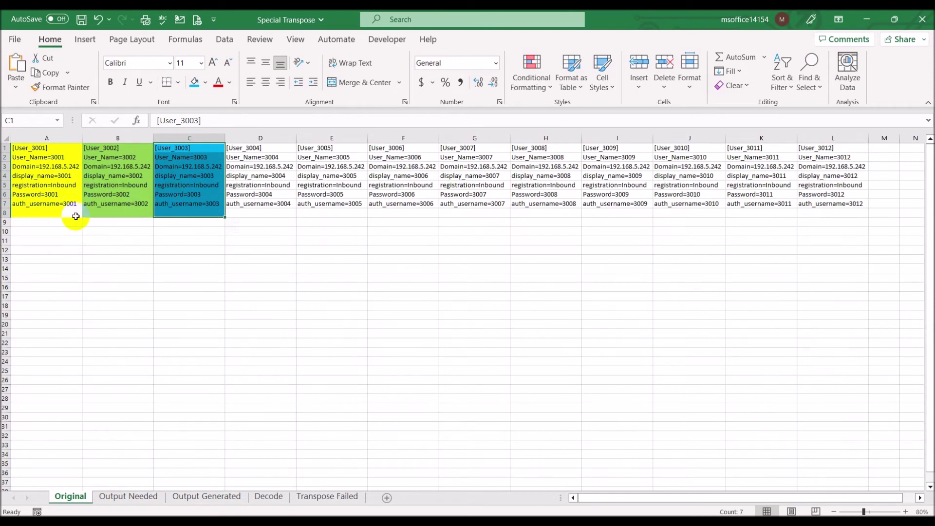
click(47, 148)
click(48, 157)
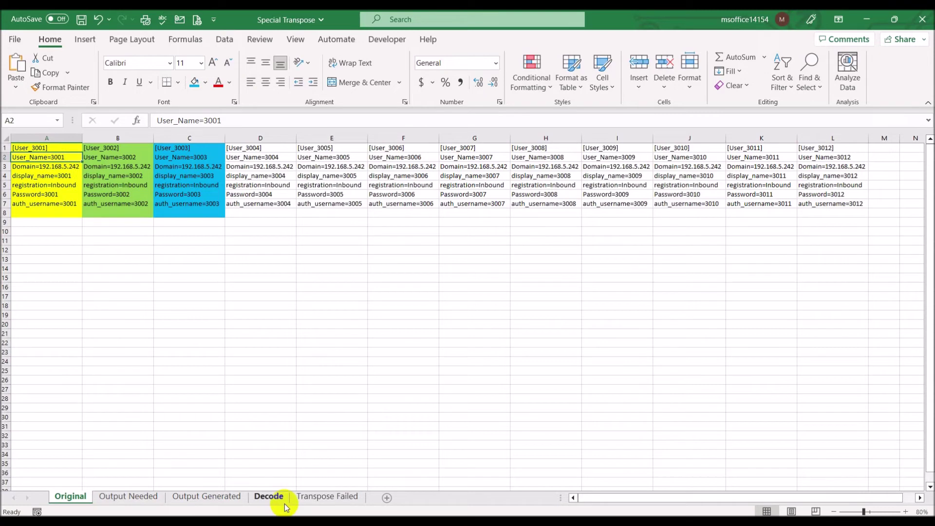
click(206, 496)
click(569, 147)
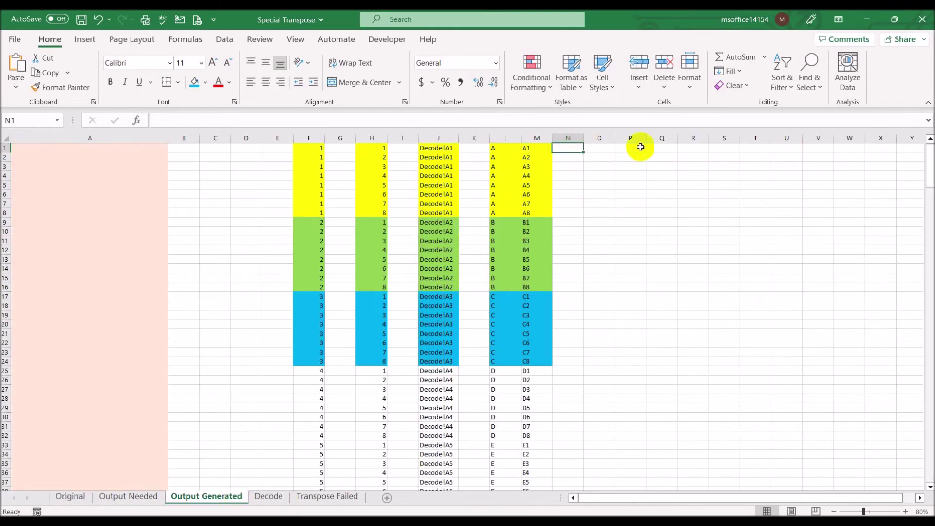
text(=ind)
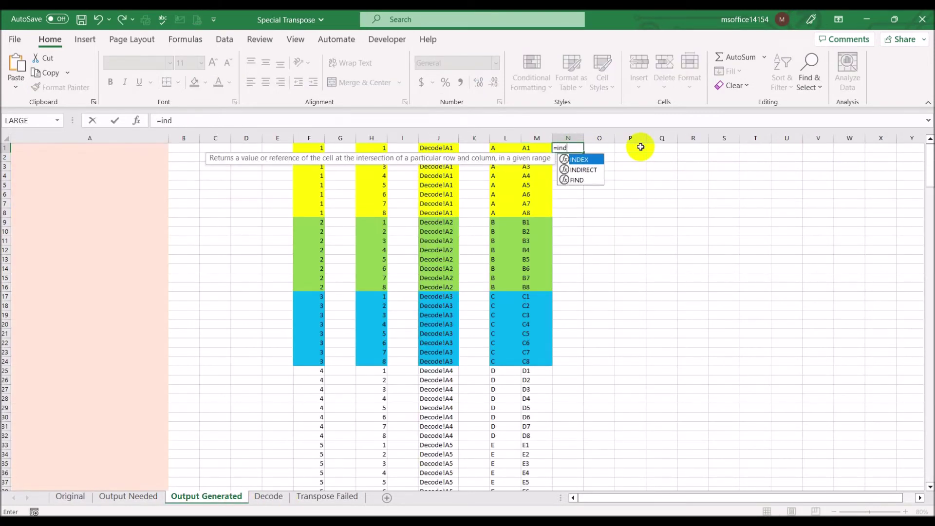
double_click(593, 170)
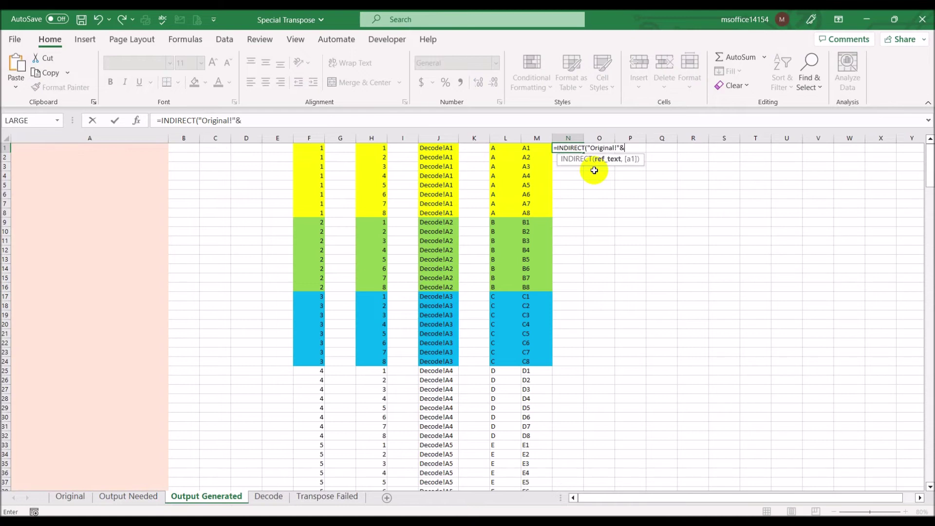
click(536, 148)
key(Return)
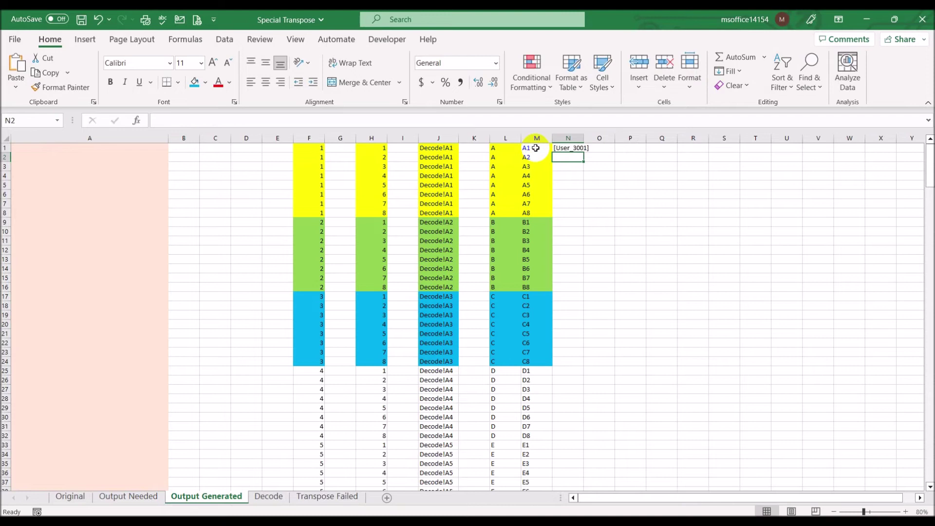
- Fill the N1 formula down column N to row 291 and autofit the column's width
click(578, 148)
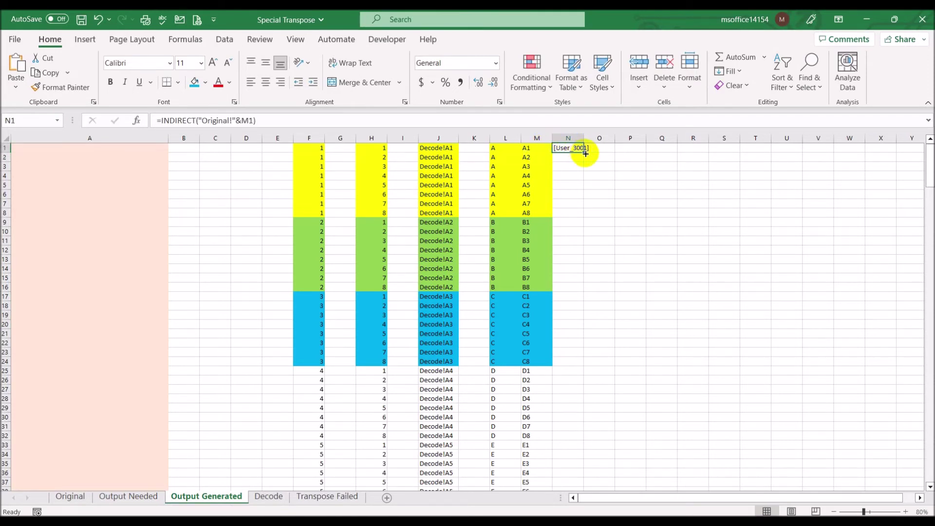
double_click(585, 153)
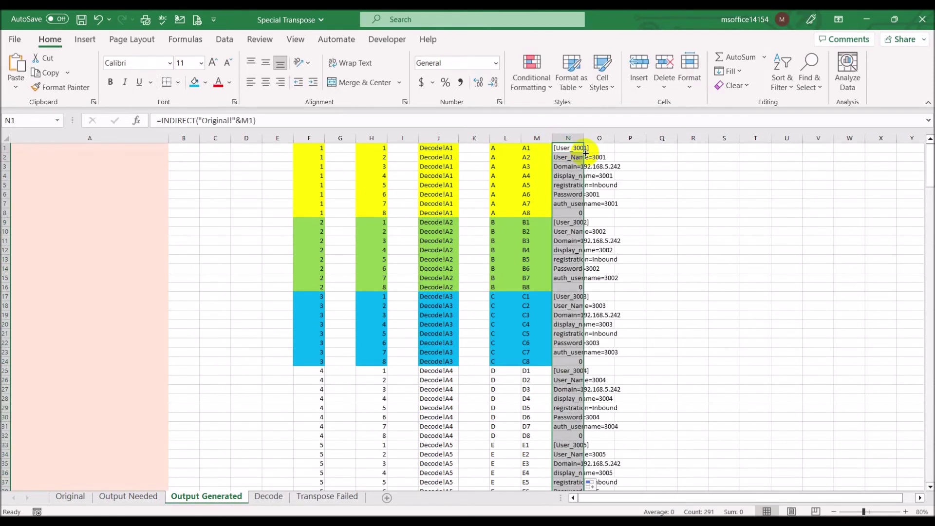
double_click(584, 138)
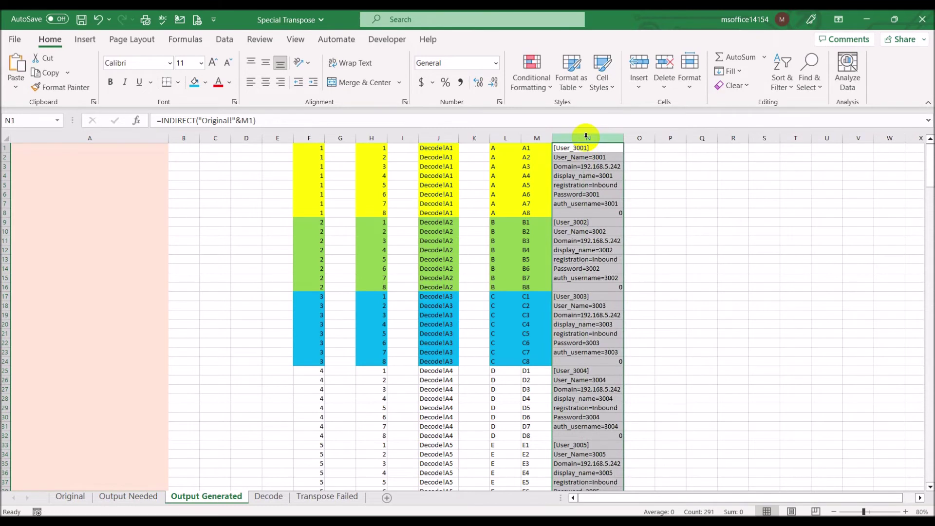
click(740, 192)
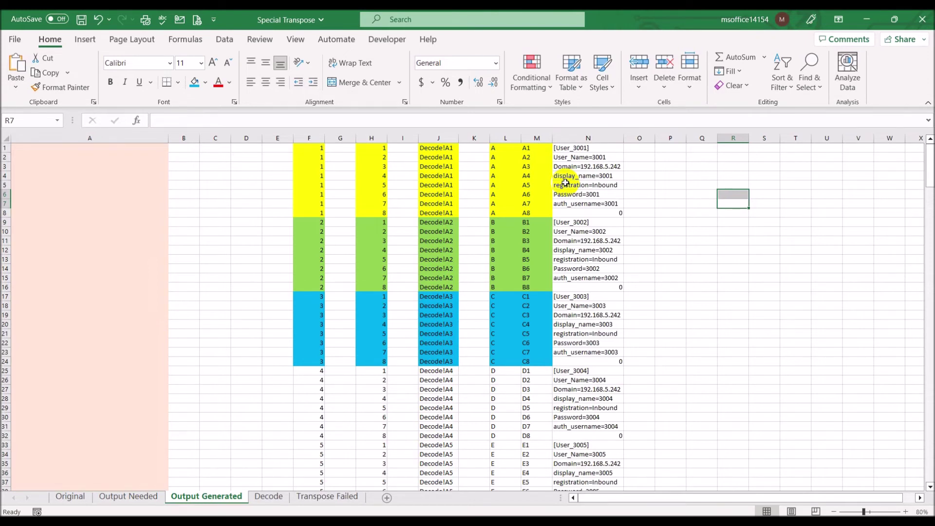
- On the Original sheet, enter the test text blank "A" in cell A8 and blank "b" in cell B8
click(609, 214)
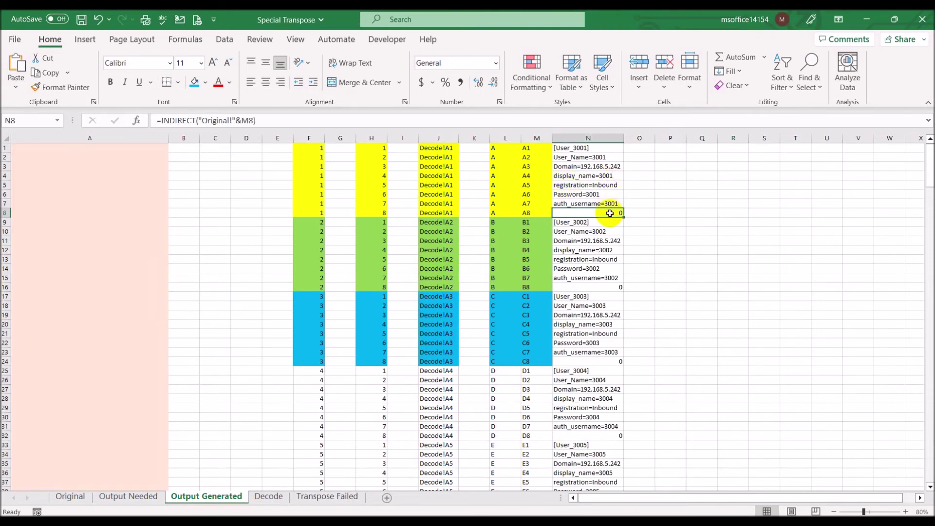
click(70, 495)
click(51, 213)
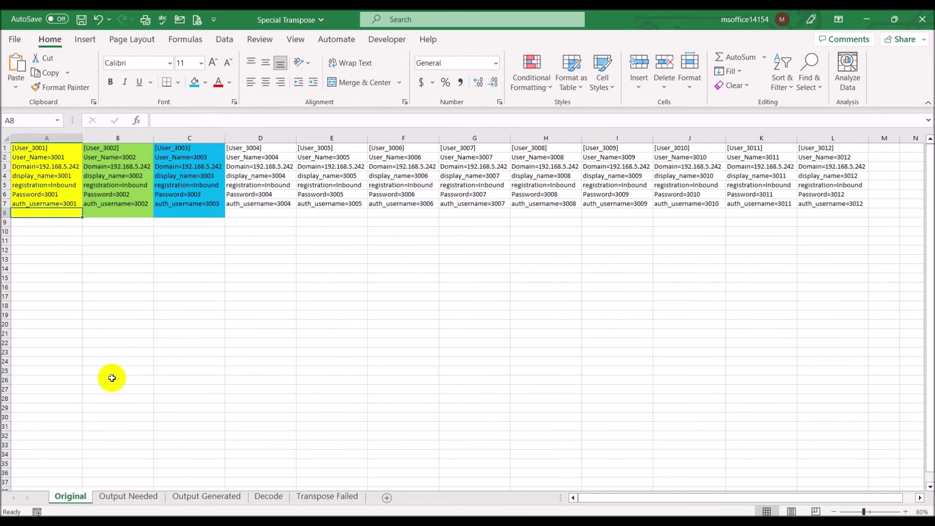
text(blank "A)
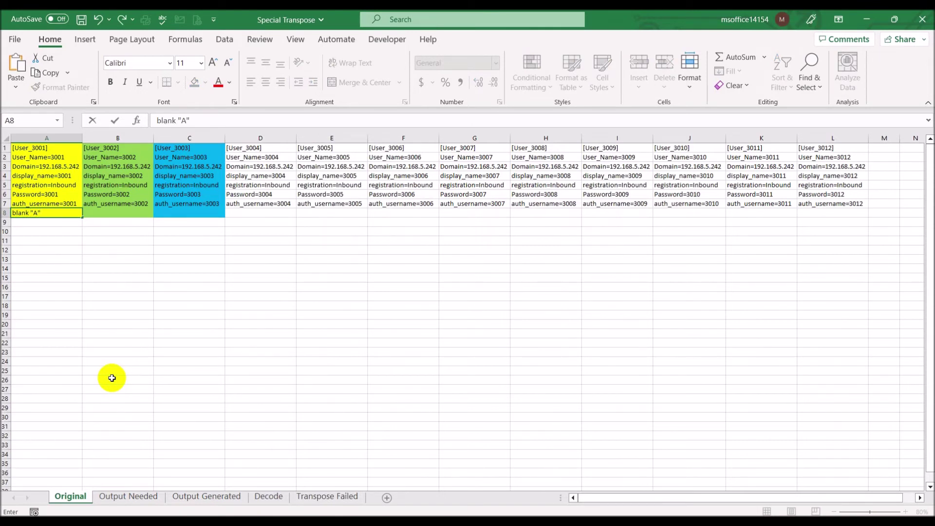
key(Tab)
text(bla)
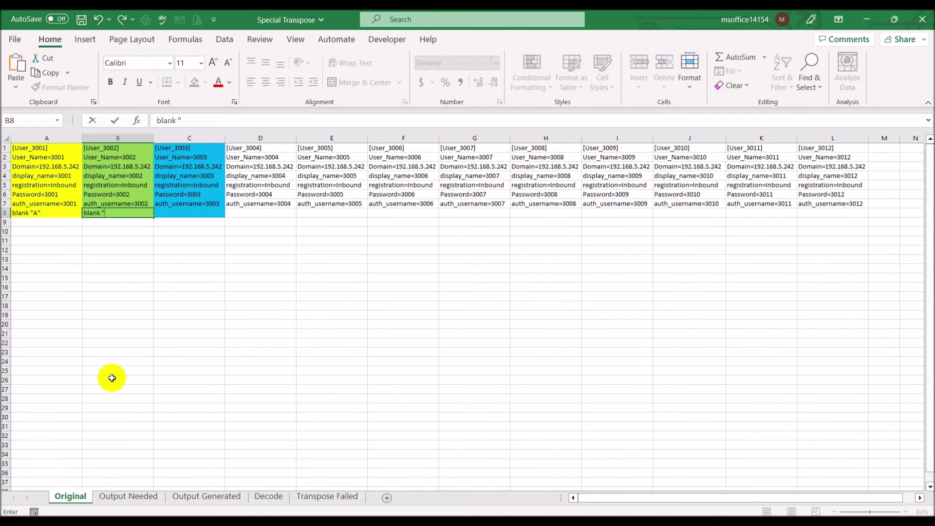
key(Return)
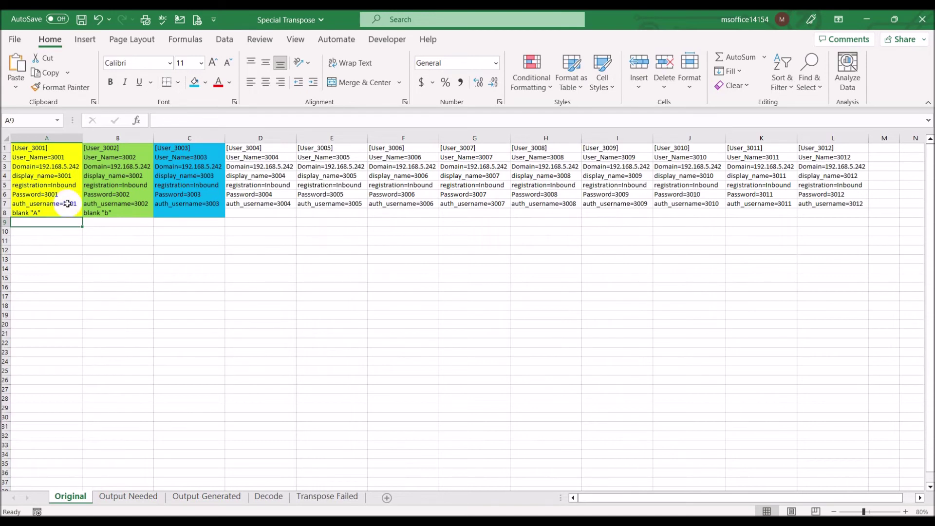
- Check cells N8 and N16 on Output Generated against the test text entered in Original
click(189, 497)
click(591, 213)
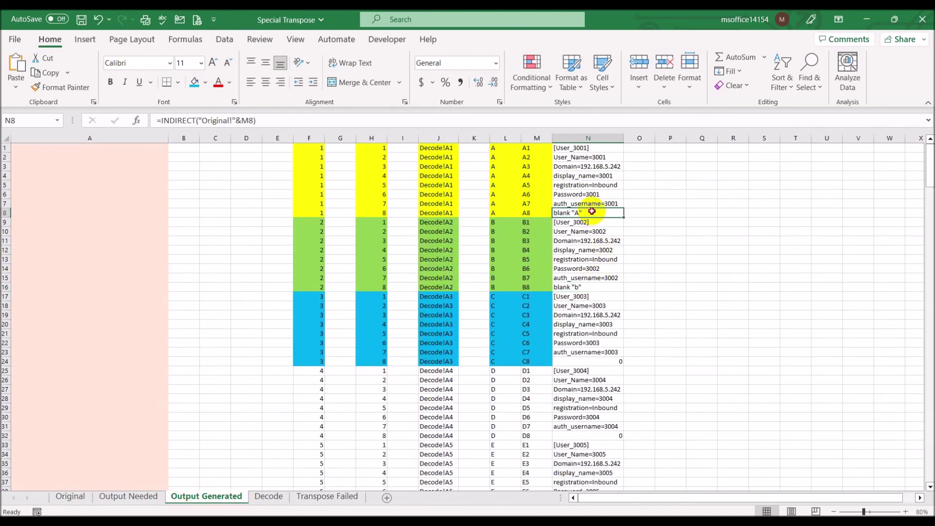
click(594, 287)
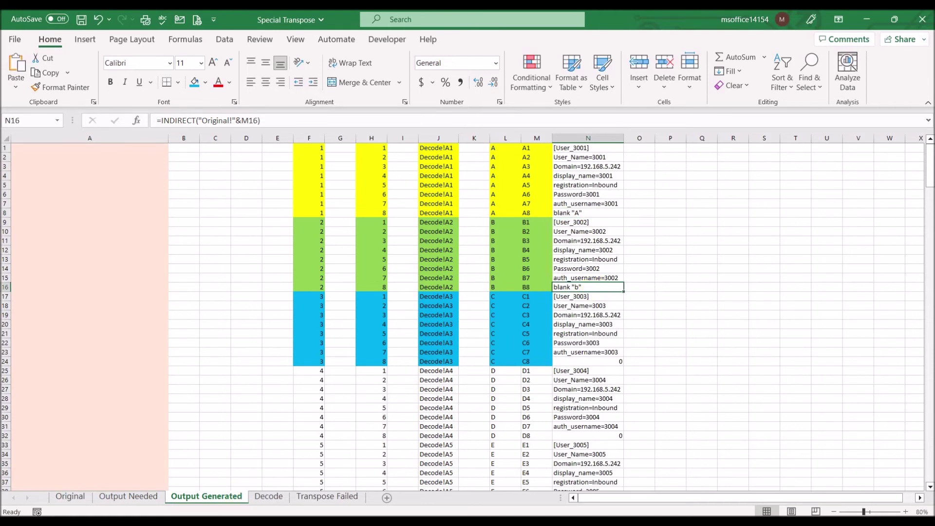
- Clear the test entries from row 8 of the Original sheet
click(69, 497)
click(5, 213)
key(Delete)
click(217, 361)
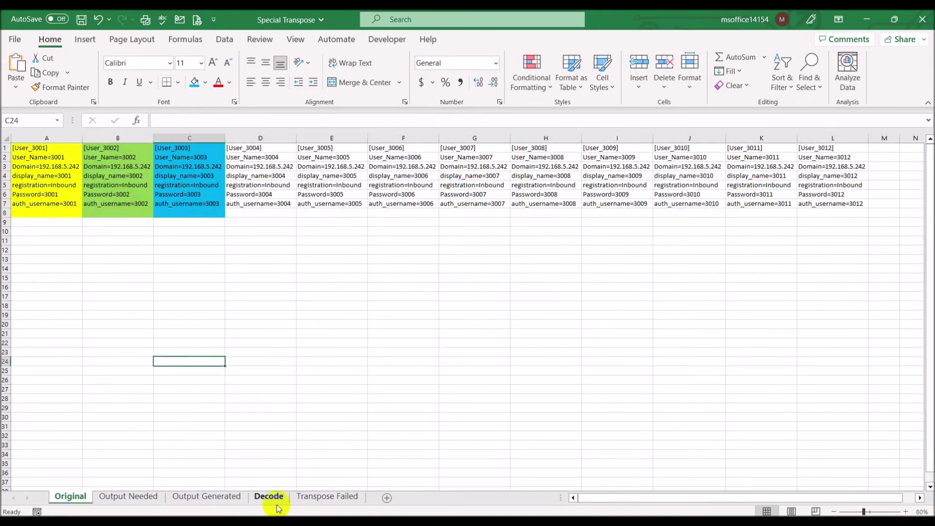
- On Output Generated, change the N1 formula to =IF(INDIRECT("Original!"&M1)<>"",INDIRECT("Original!"&M1),"")
click(232, 497)
click(579, 149)
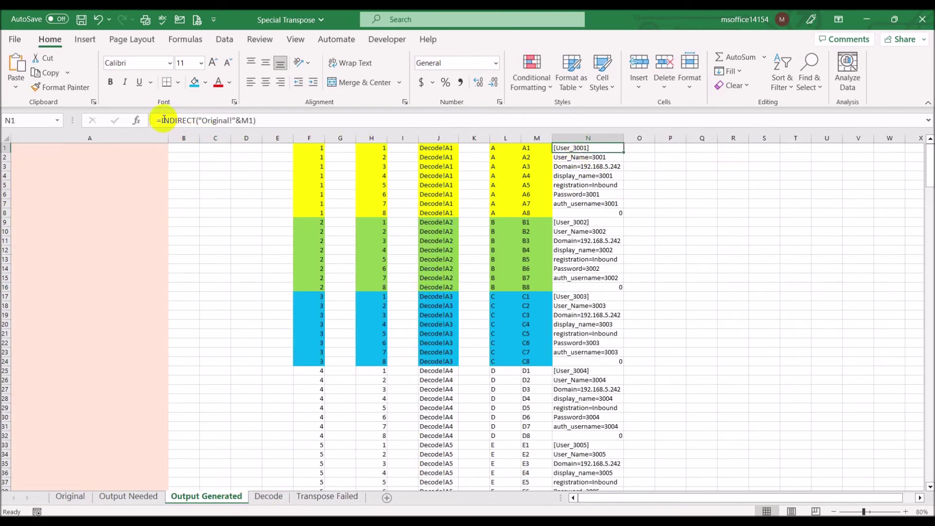
drag(164, 120, 320, 119)
key(ctrl+c)
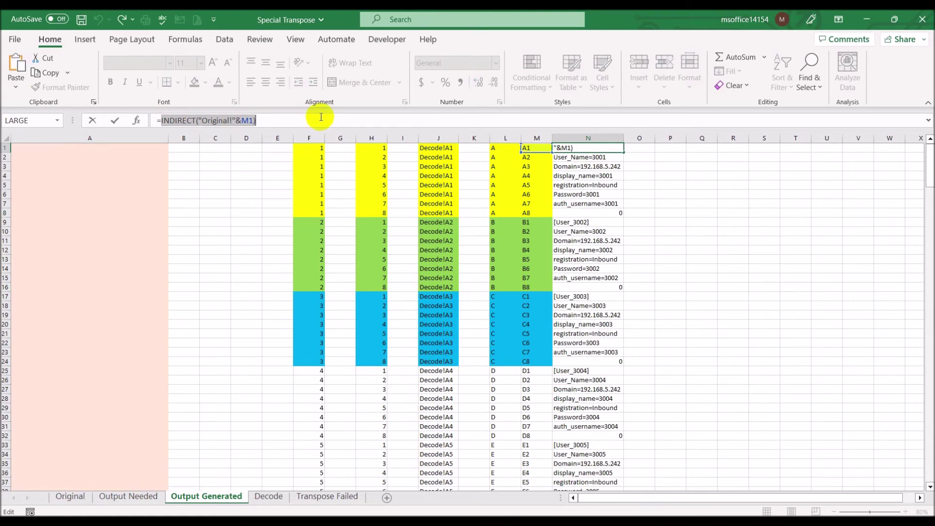
click(162, 120)
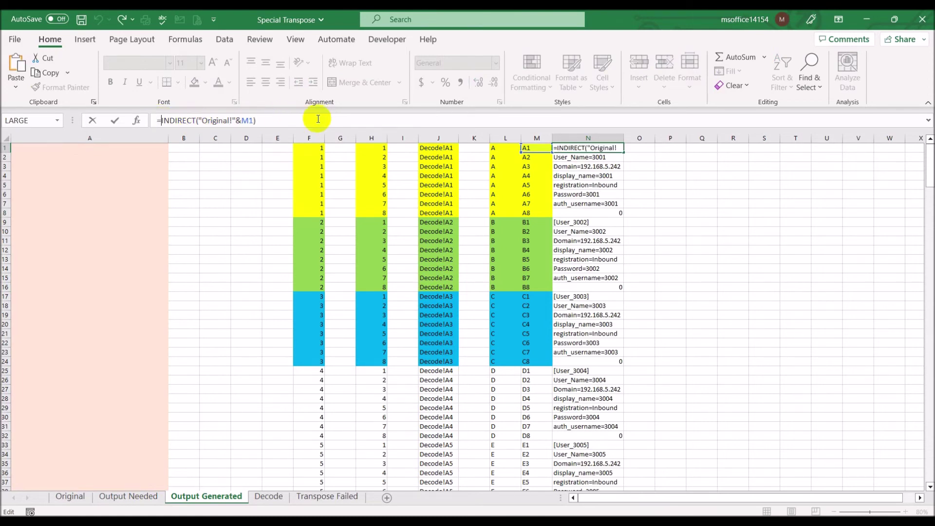
text(if()
key(End)
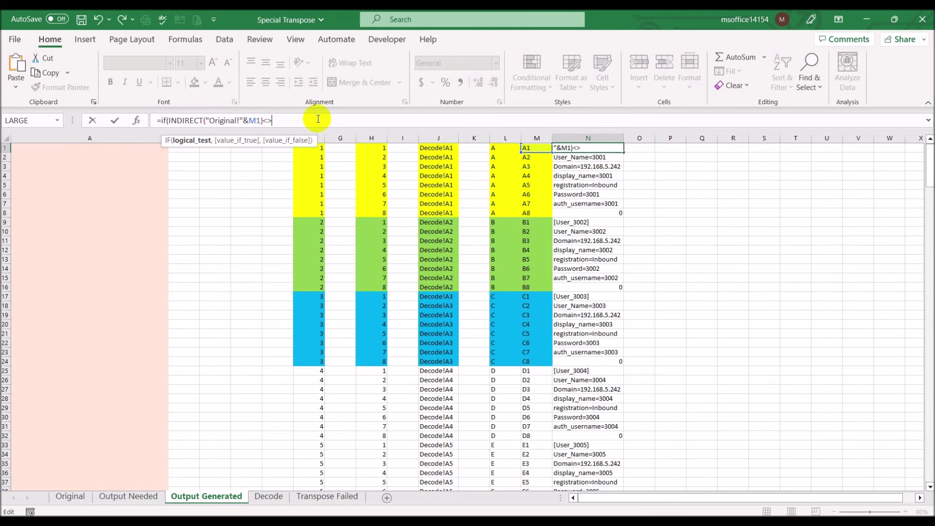
text(<>"",)
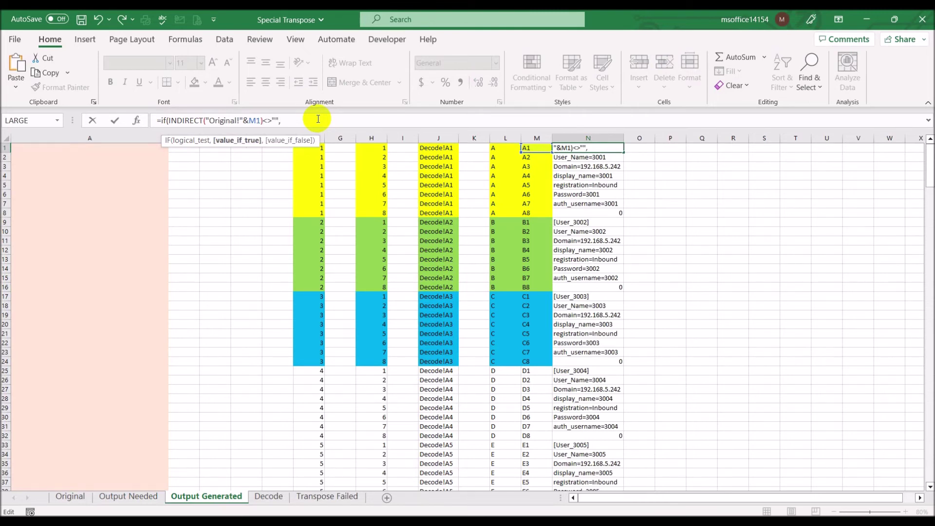
key(ctrl+v)
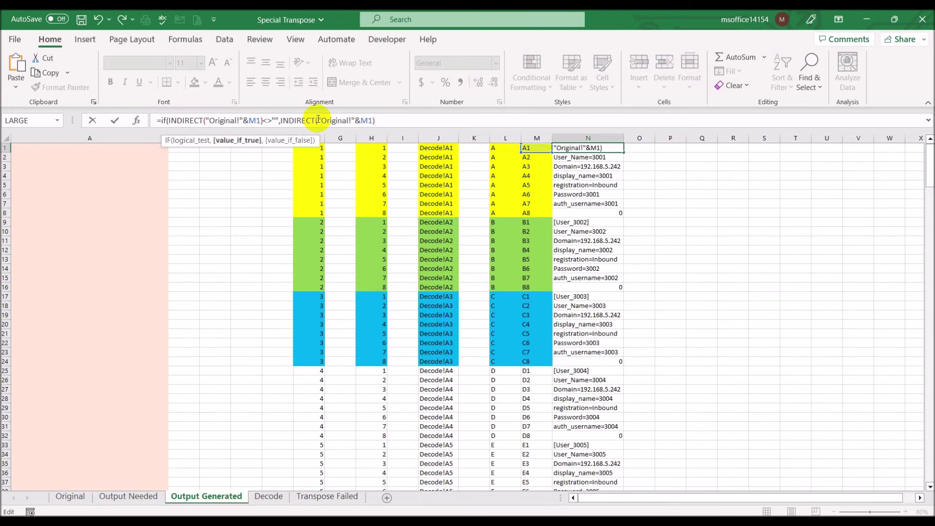
text(,"")
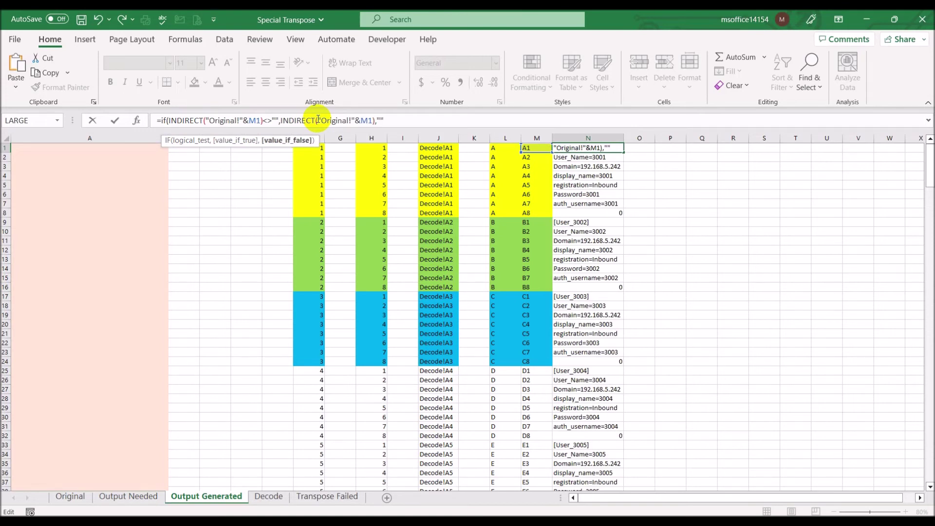
text())
key(Return)
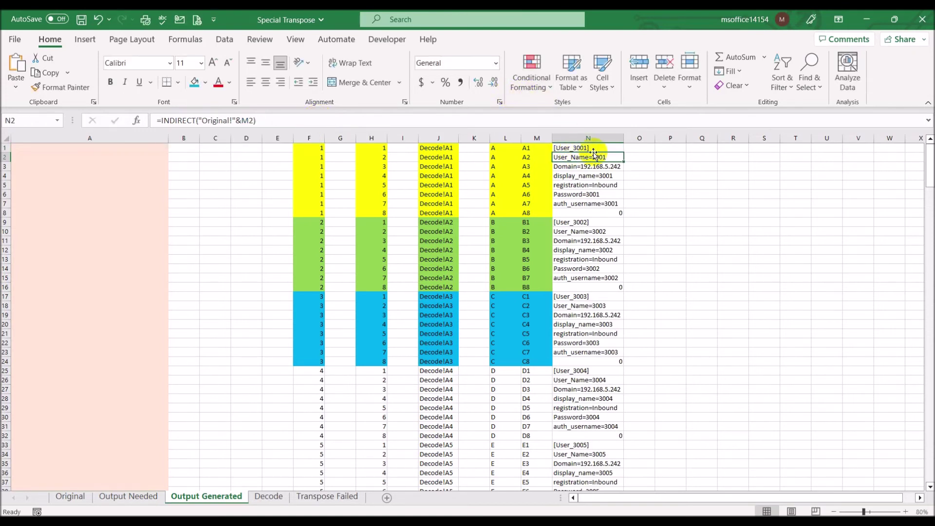
- Fill the IF formula from N1 down column N to row 291 and autofit the column's width
click(595, 149)
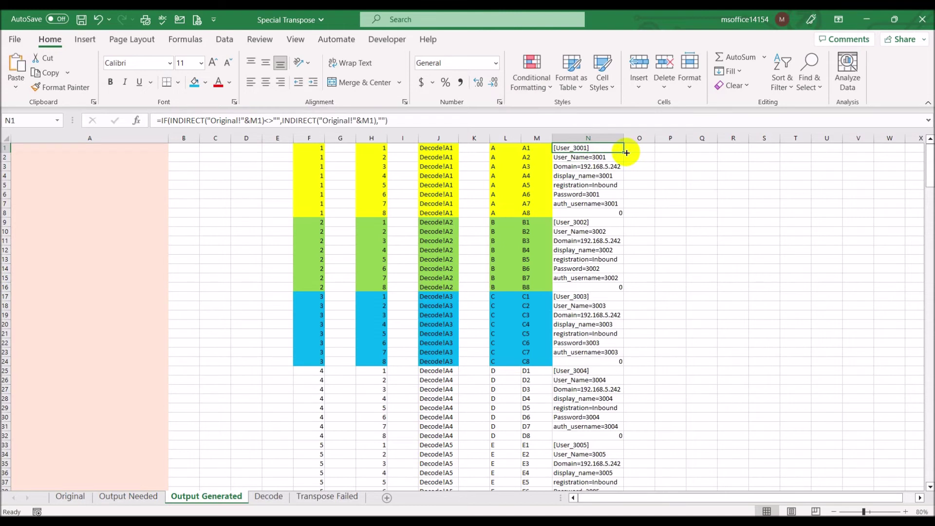
double_click(625, 152)
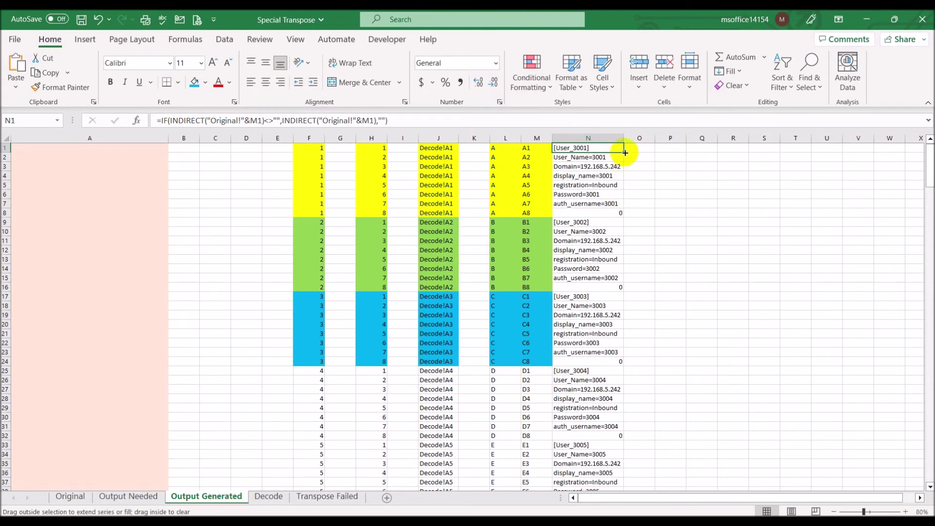
drag(625, 138, 625, 138)
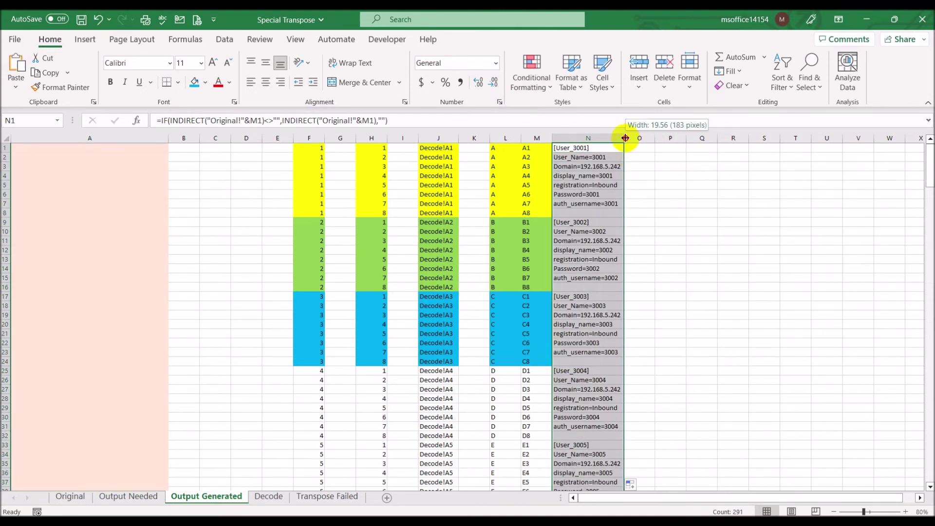
click(789, 195)
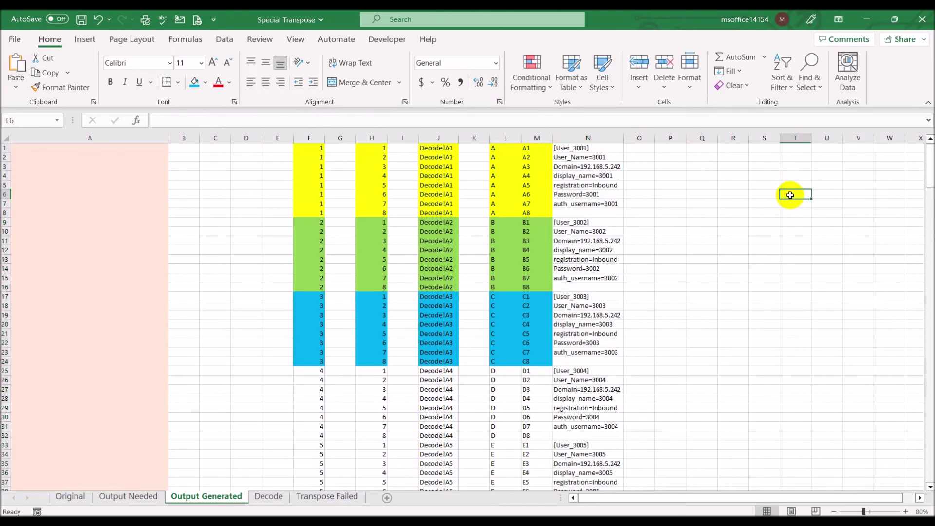
- Compare column N with the Output Needed sheet and review the helper columns F to M on Output Generated
click(123, 498)
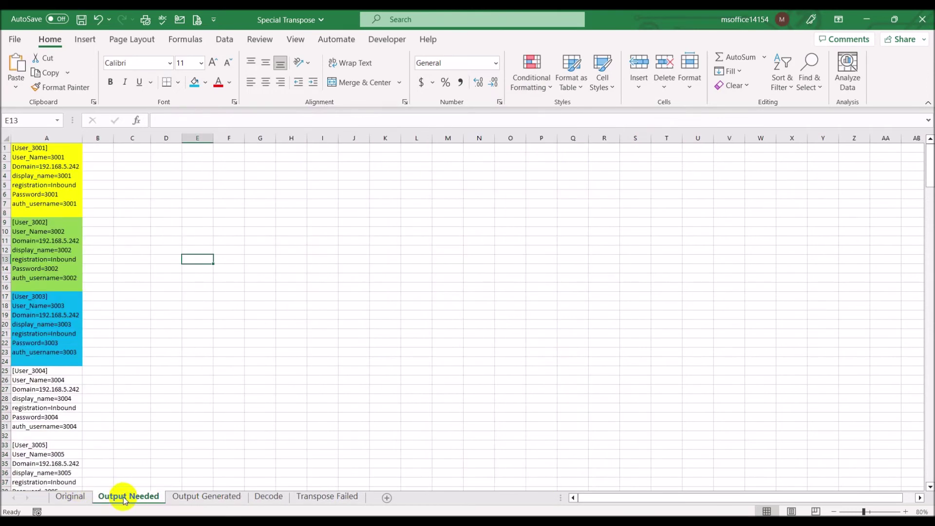
click(185, 496)
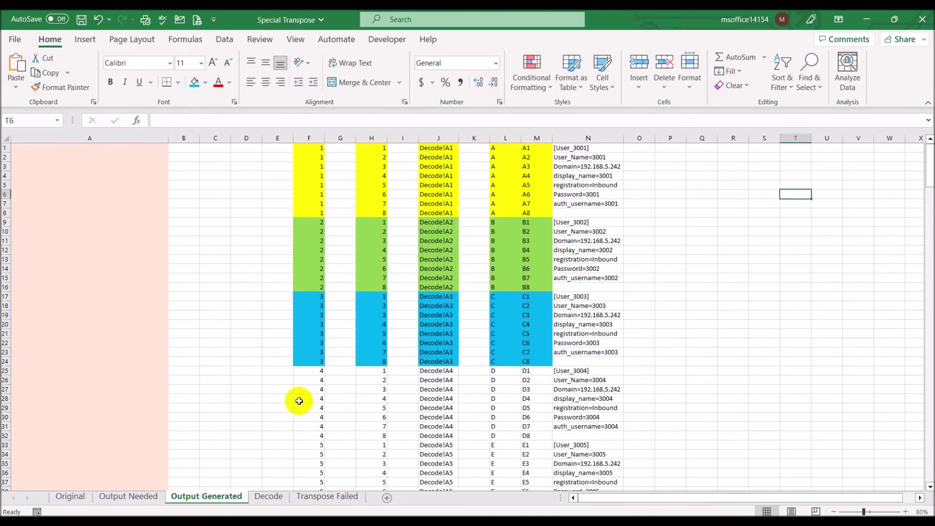
drag(312, 137, 361, 137)
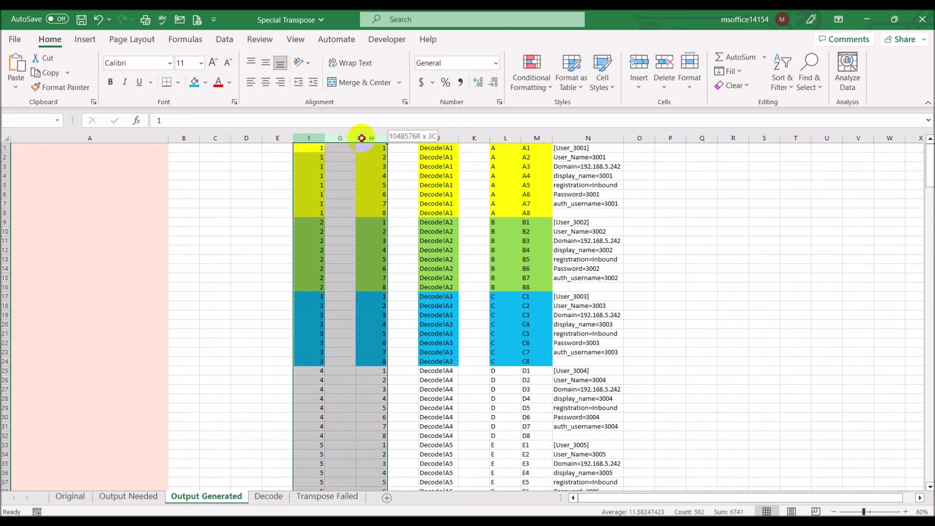
drag(428, 136, 542, 143)
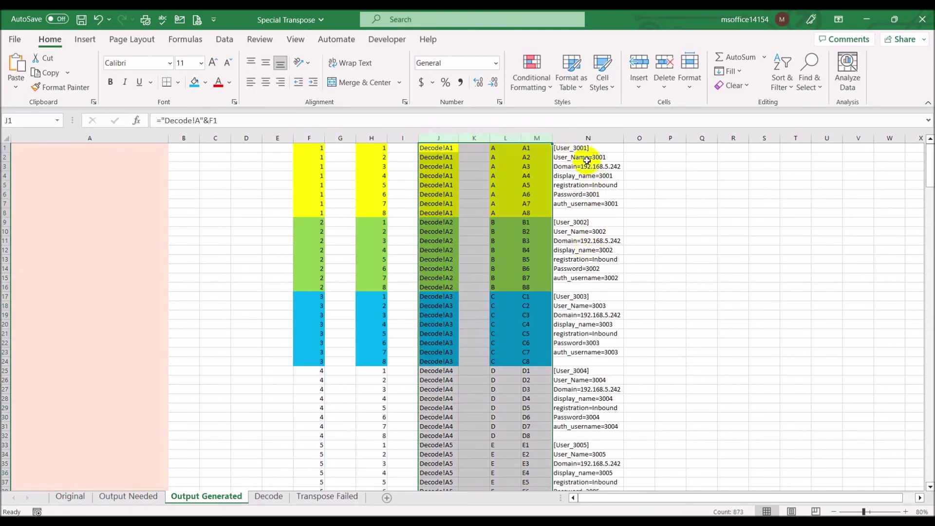
- Copy the formula text of N1 unchanged into cell A1, keeping its references to M1
click(585, 149)
click(409, 121)
drag(409, 121, 93, 104)
key(ctrl+c)
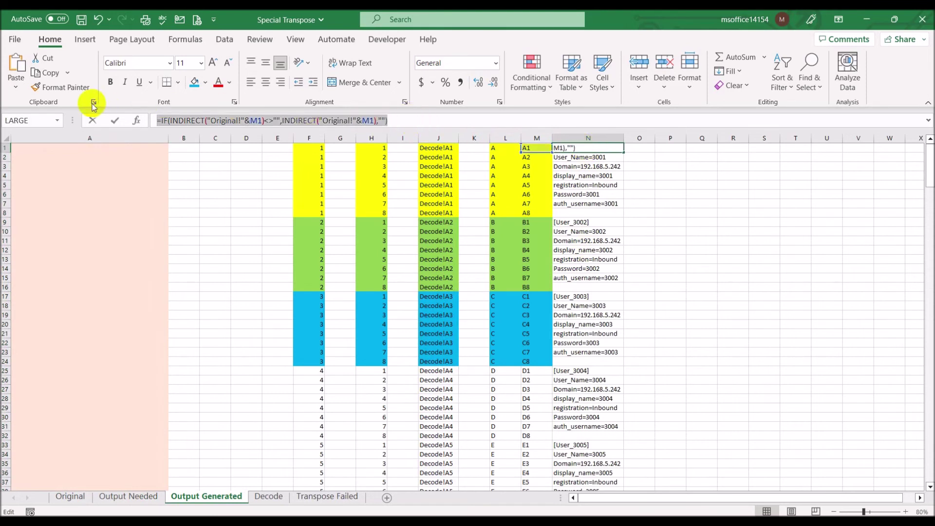
key(Escape)
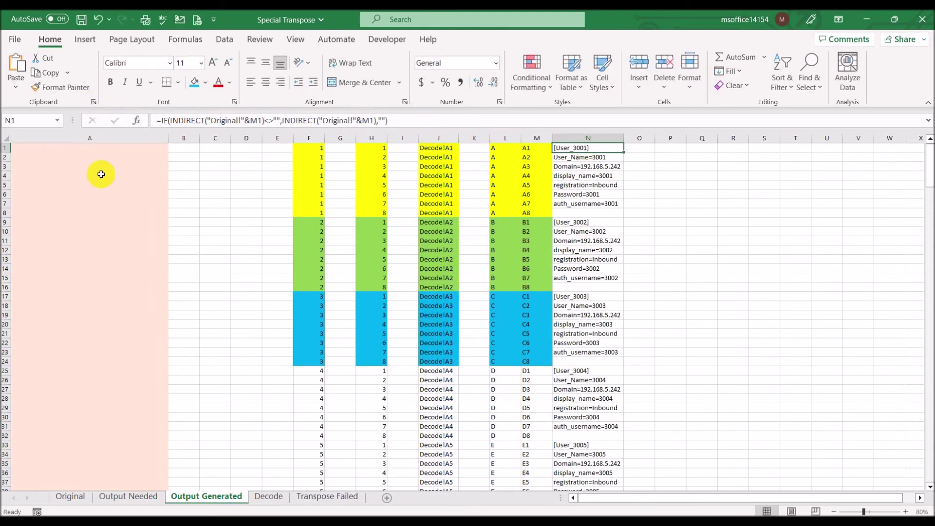
click(82, 148)
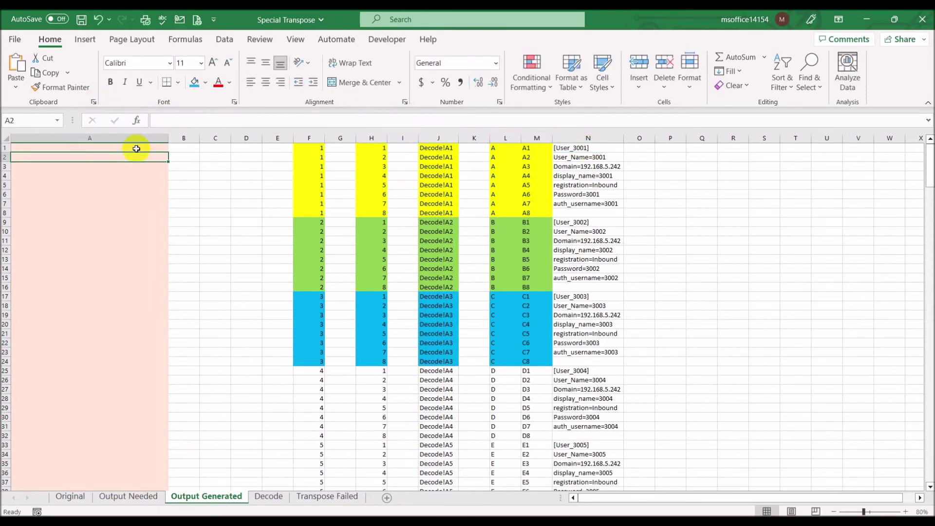
click(188, 120)
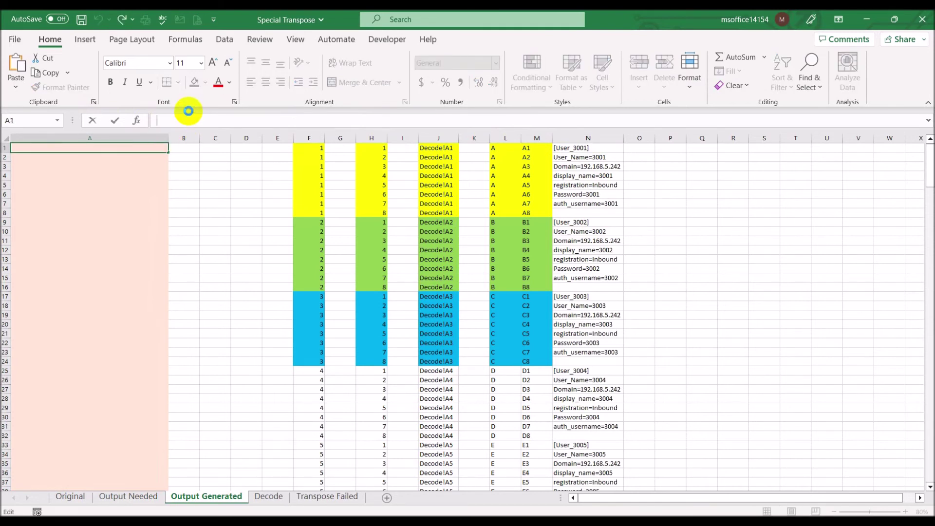
key(ctrl+b)
key(ctrl+v)
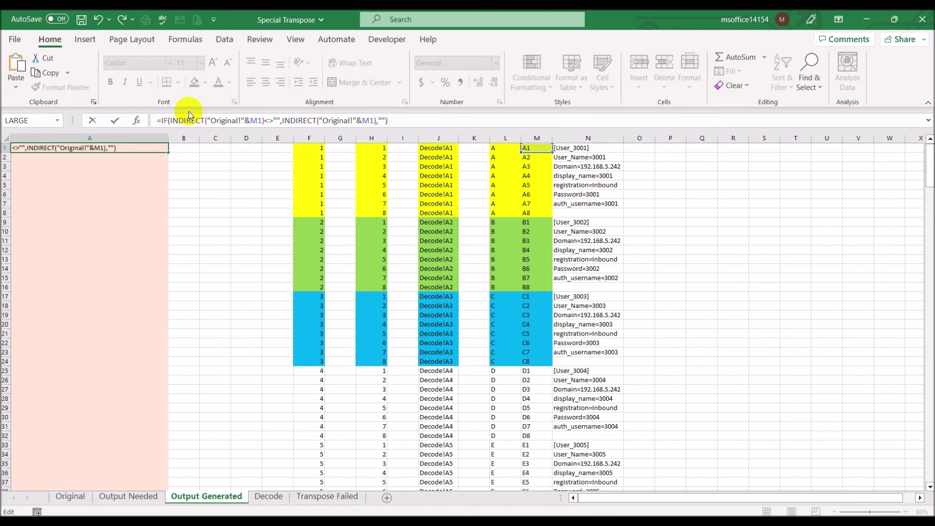
key(Return)
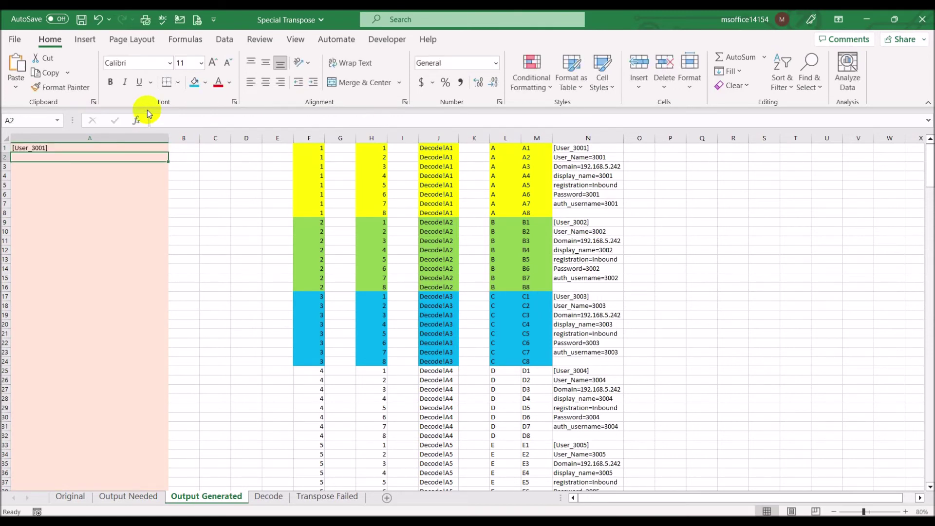
- In A1's formula, replace the M1 reference in the first INDIRECT with M1's own expression, L1&H1
click(85, 149)
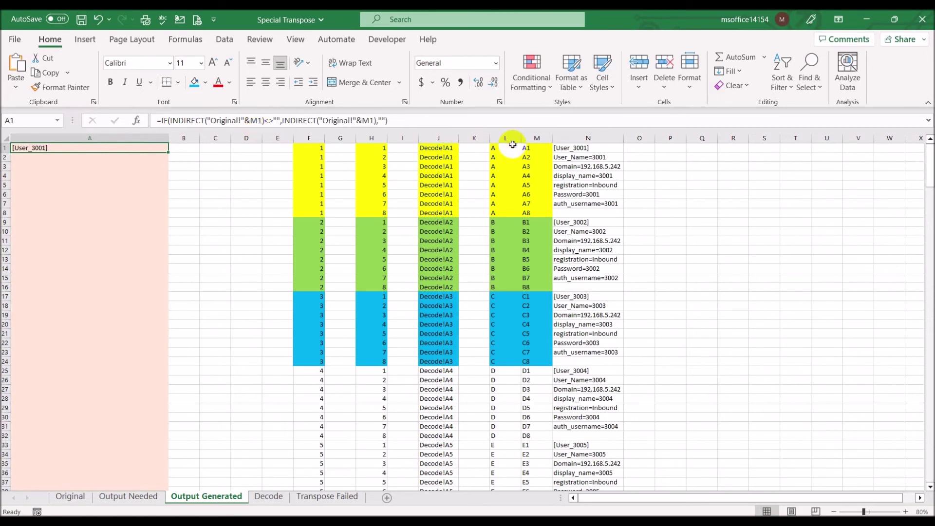
click(535, 148)
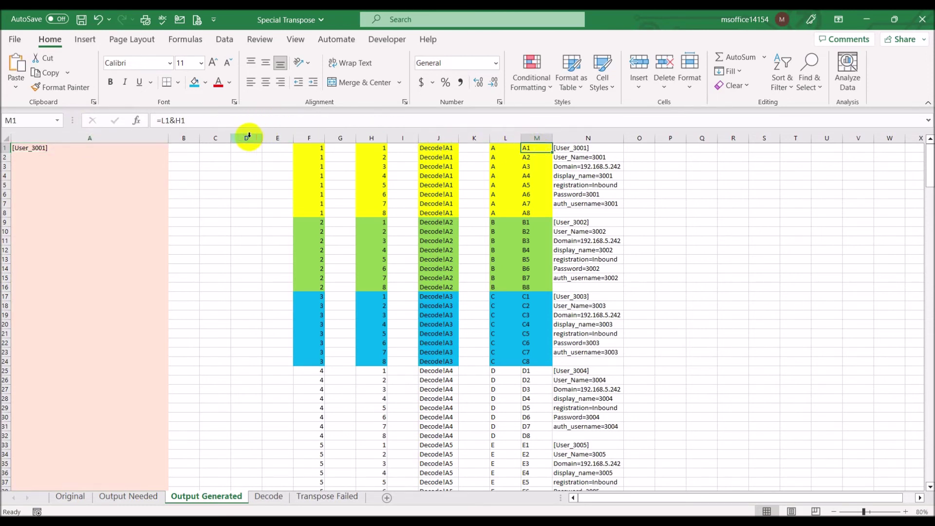
drag(186, 120, 168, 121)
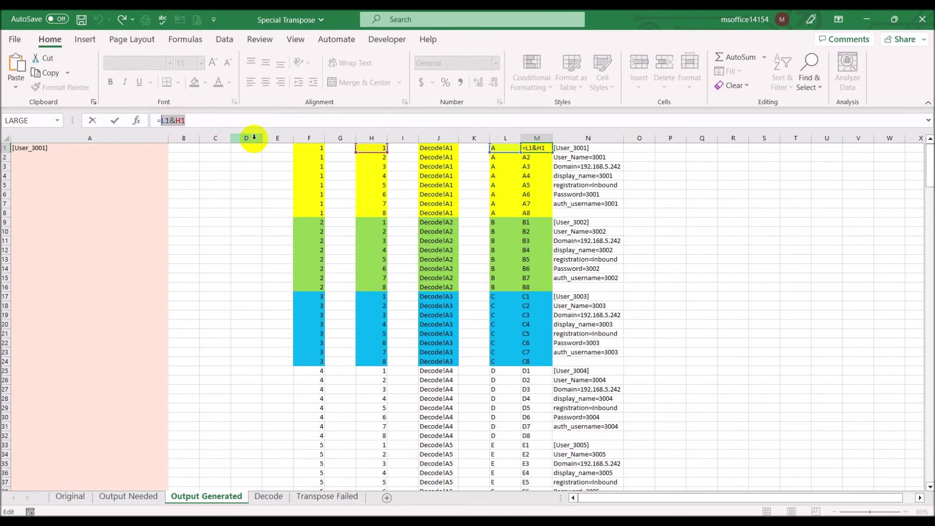
key(Escape)
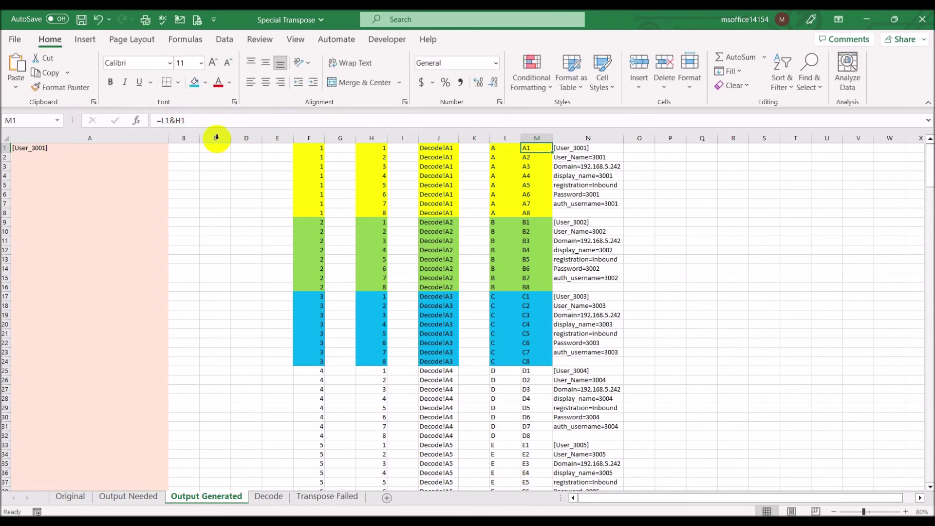
click(58, 147)
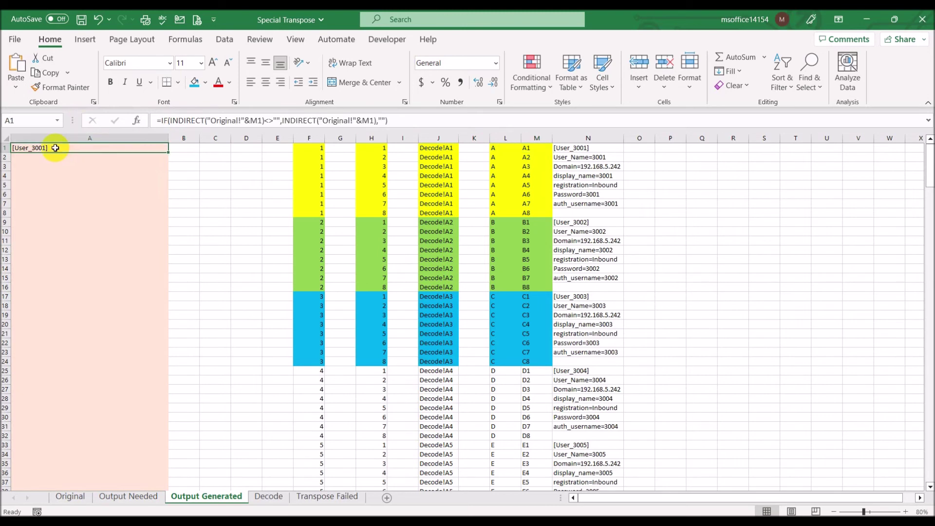
click(261, 120)
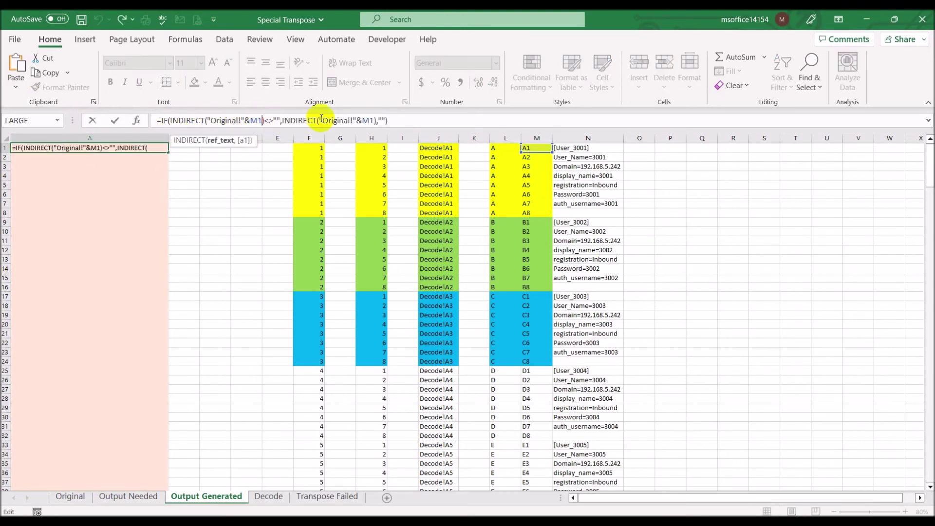
key(BackSpace)
key(BackSpace)
text(L1&H1v)
key(BackSpace)
text())
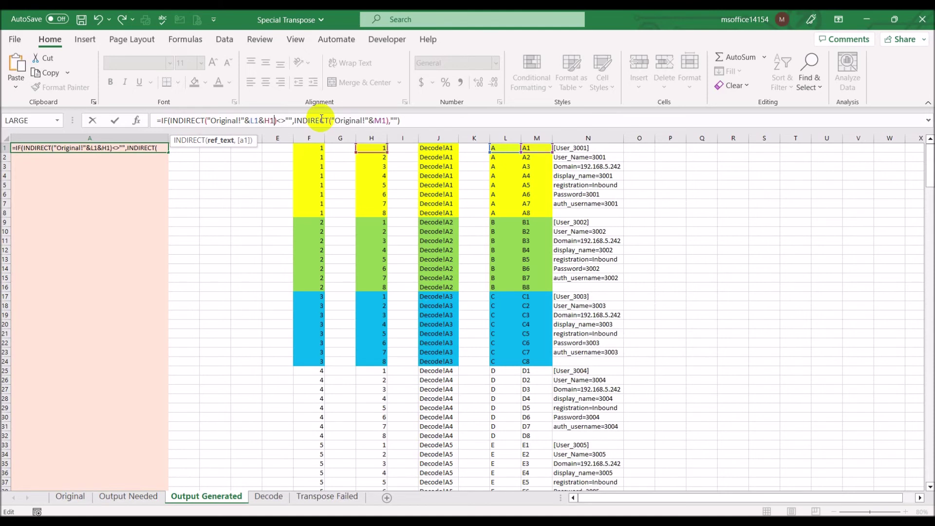
- Replace the M1 reference in the second INDIRECT of A1's formula with L1&H1 and commit the formula
click(397, 120)
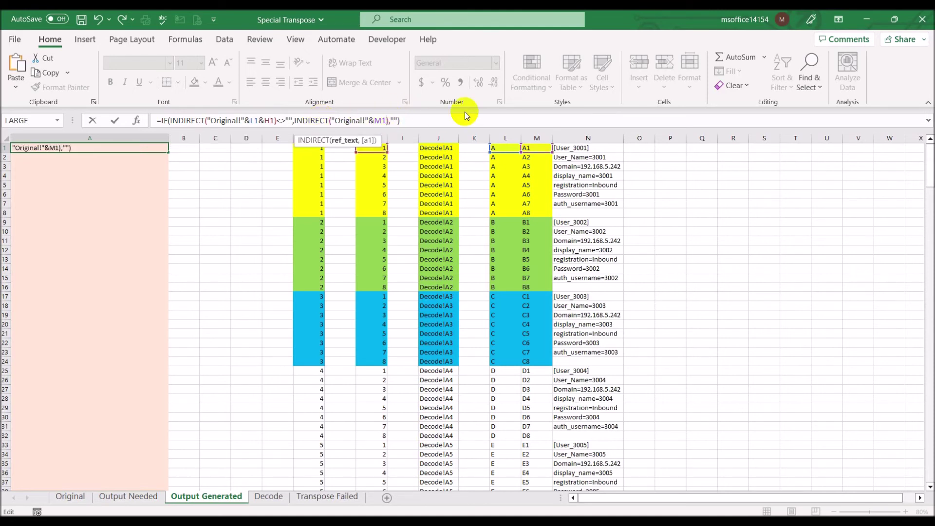
key(BackSpace)
key(BackSpace)
text(L1&H1)
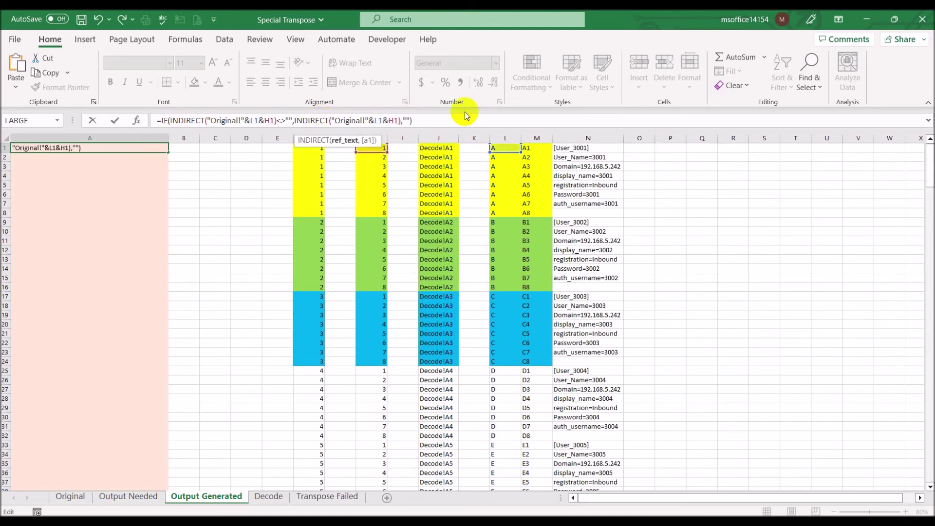
key(Return)
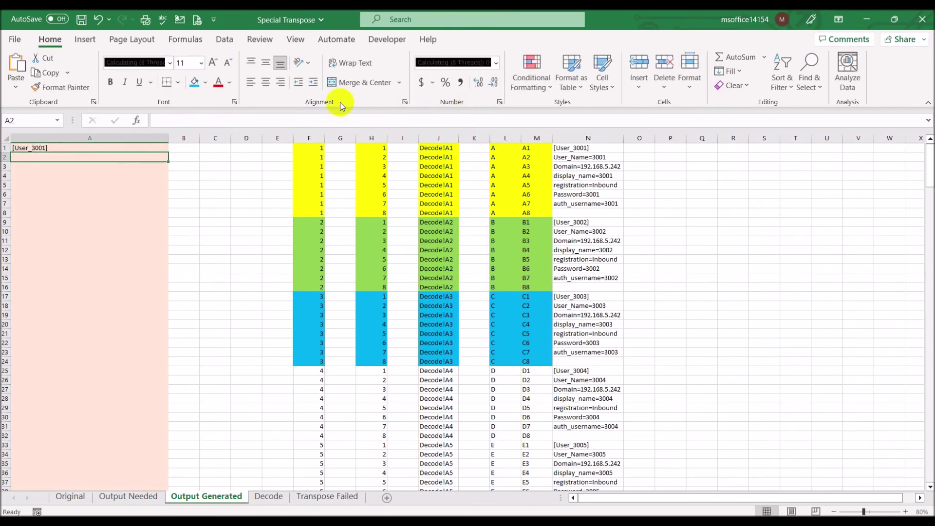
- Fill the A1 formula down column A to row 35 and reselect A1
click(151, 147)
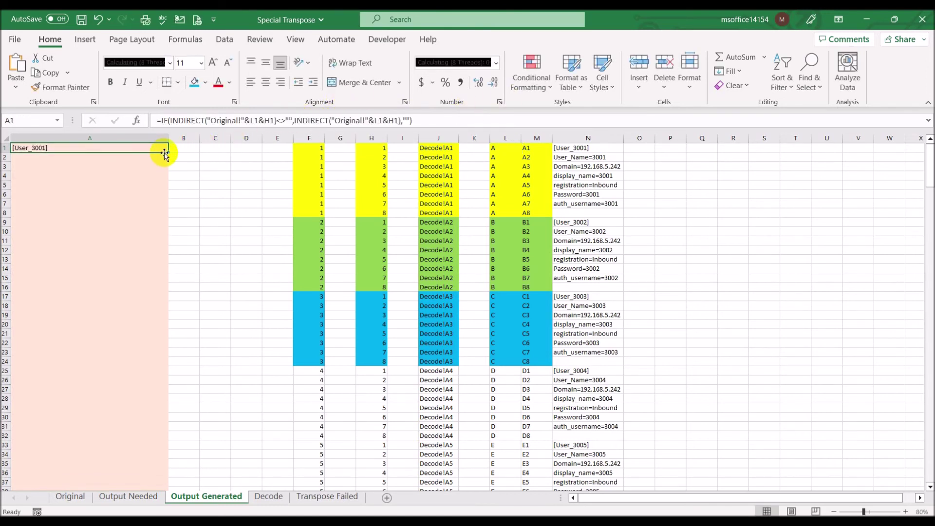
drag(170, 152, 170, 465)
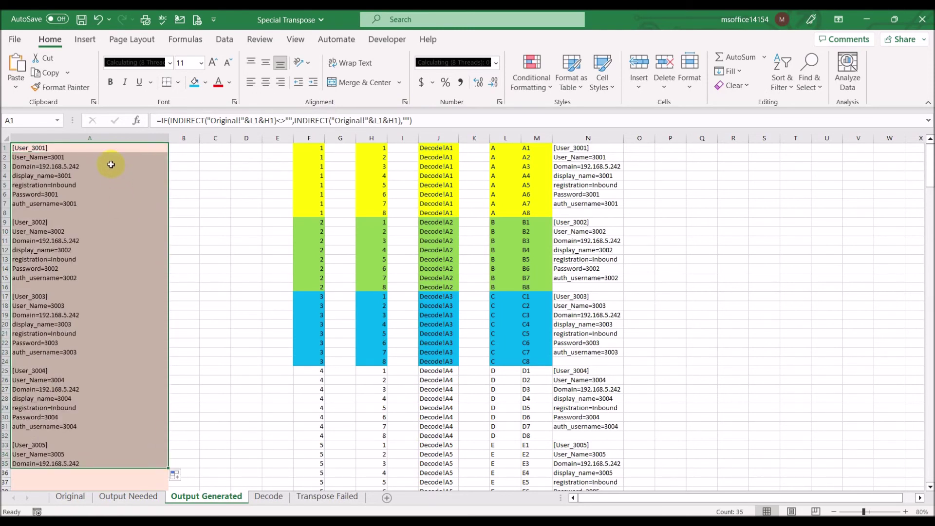
click(106, 147)
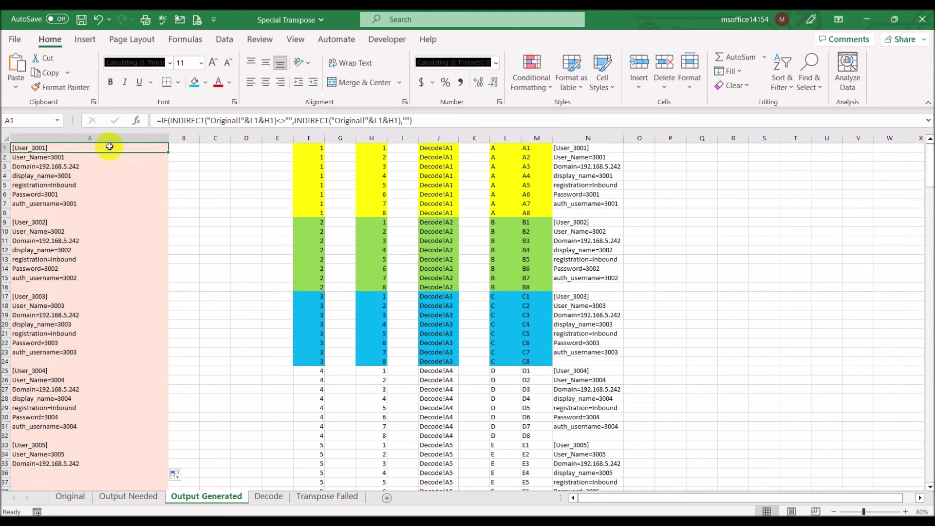
- In A1's formula, replace the L1 reference in the first INDIRECT with L1's own expression, INDIRECT(J1)
click(506, 151)
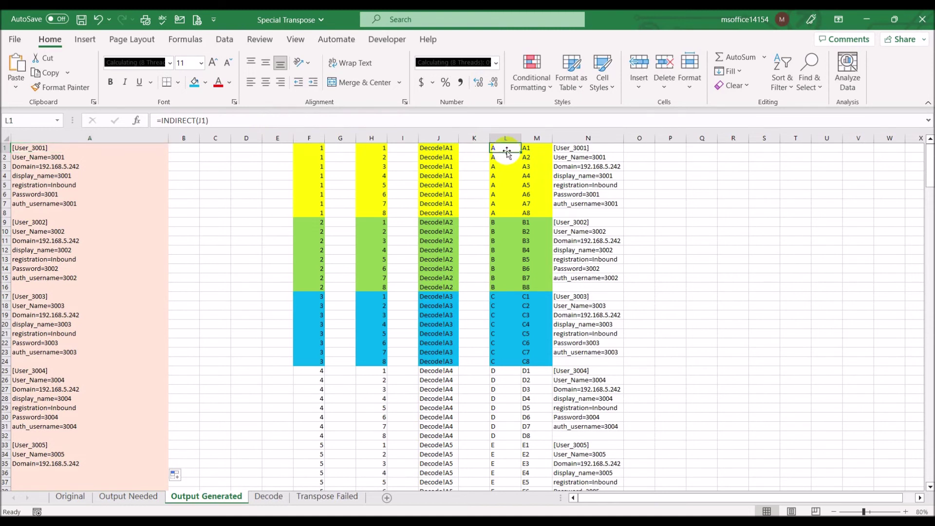
drag(217, 120, 161, 122)
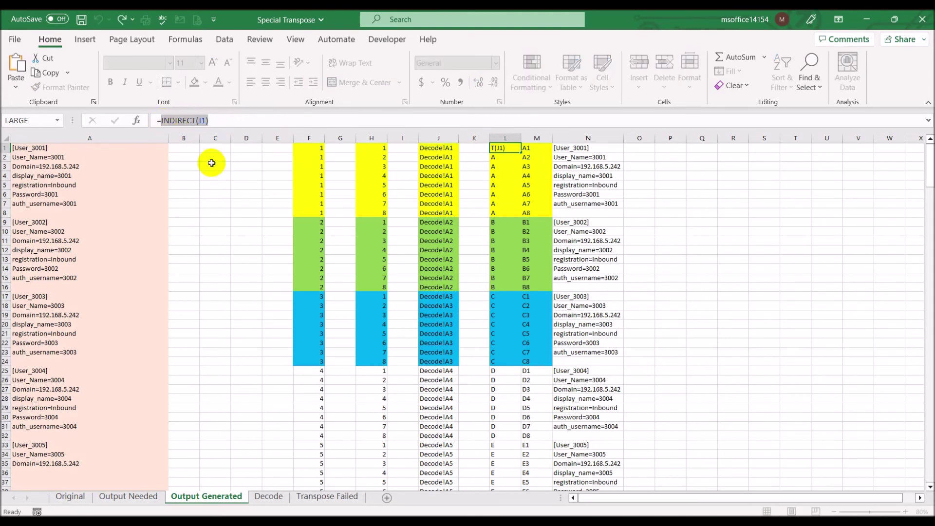
key(Escape)
click(74, 147)
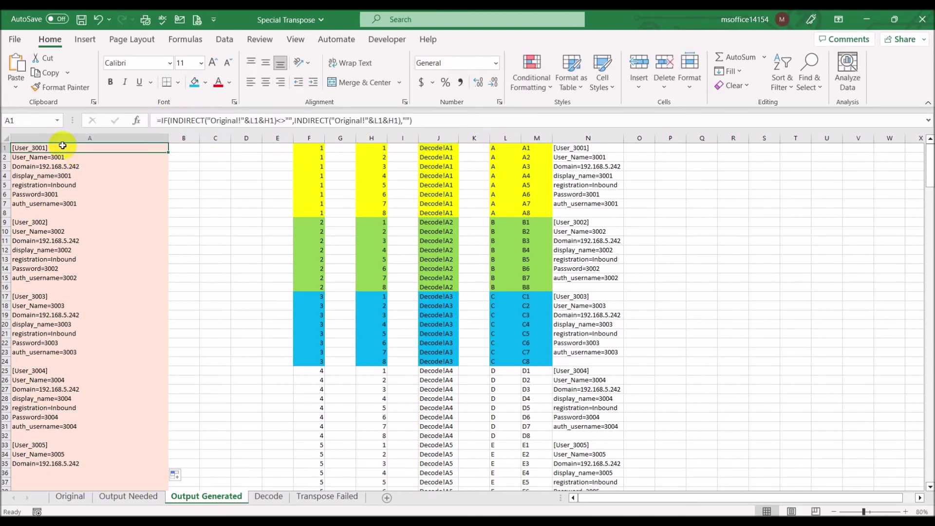
click(258, 120)
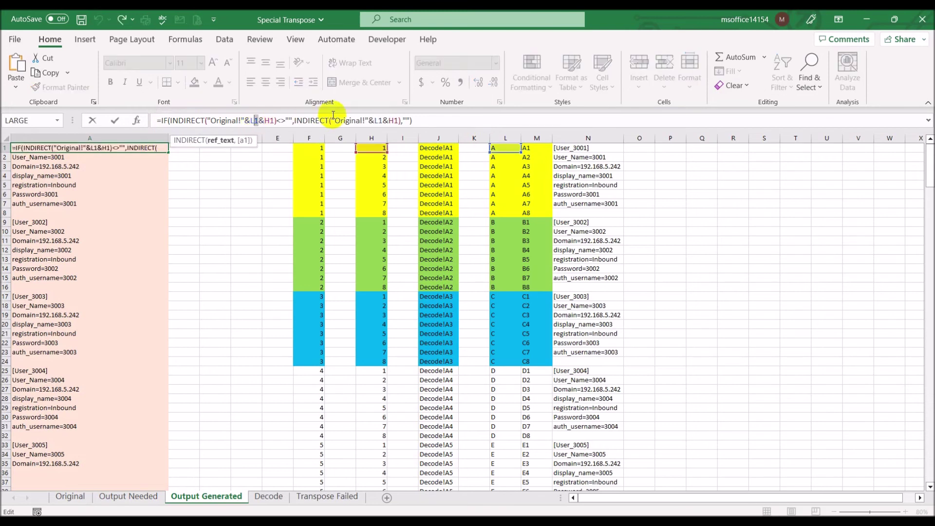
key(BackSpace)
key(BackSpace)
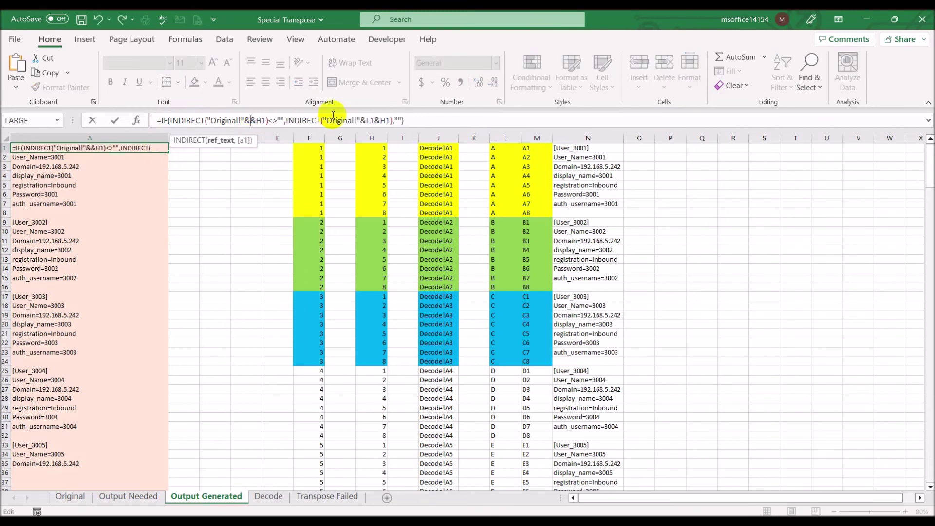
text(INDIRECT(J1))
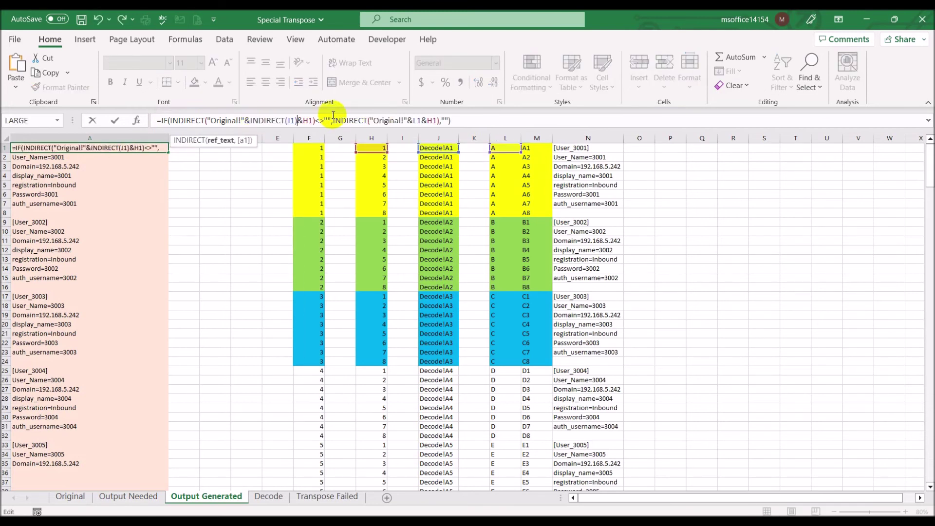
- Replace the L1 reference in the second half of A1's formula with INDIRECT(J1) and commit the formula
click(421, 120)
key(BackSpace)
key(BackSpace)
text(INDIRECT(J1))
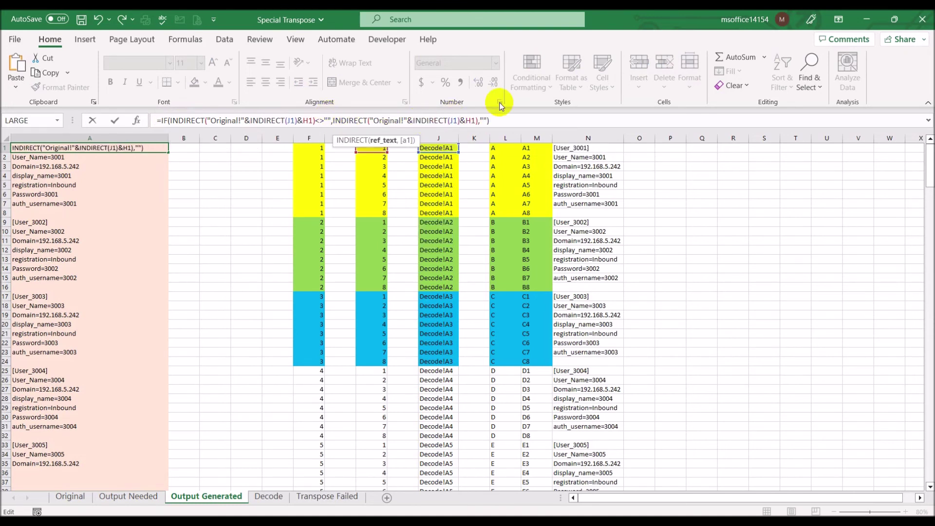
key(Return)
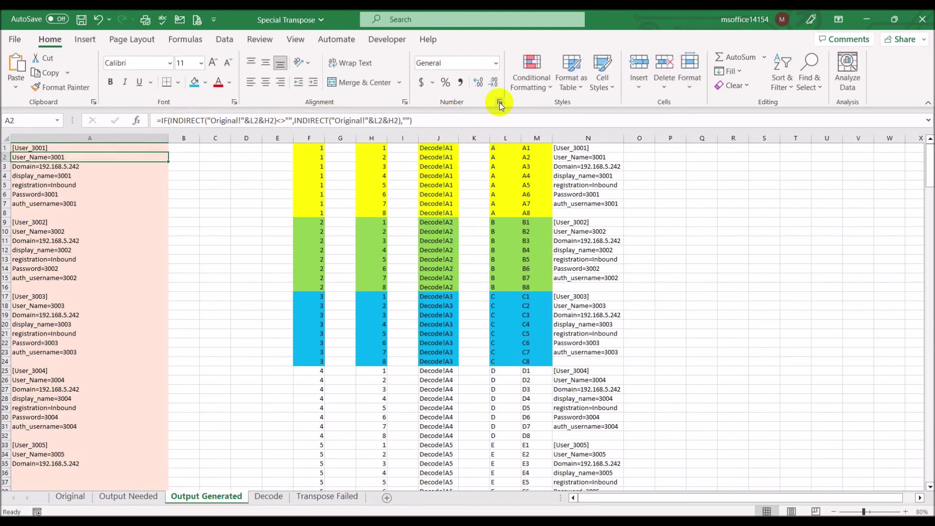
- Fill the A1 formula containing INDIRECT(J1) down column A to row 35, and check column M against A1
click(131, 148)
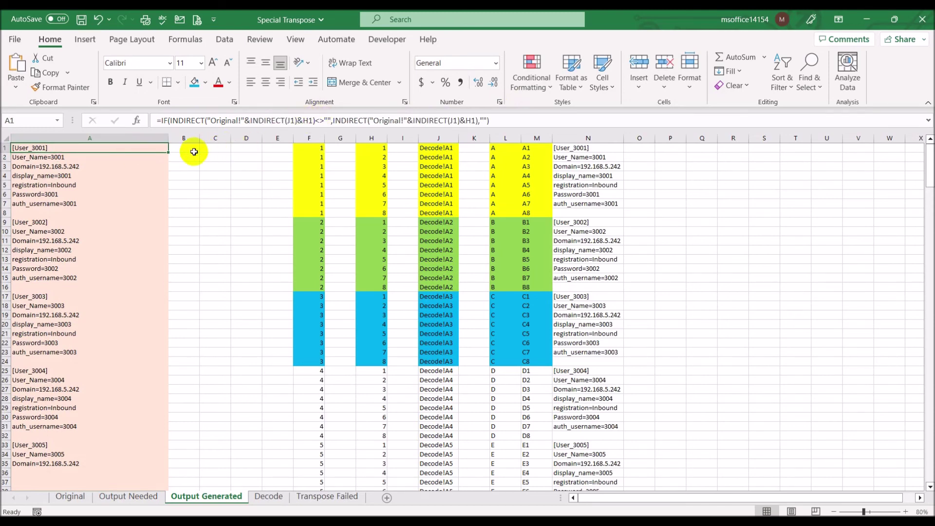
double_click(167, 154)
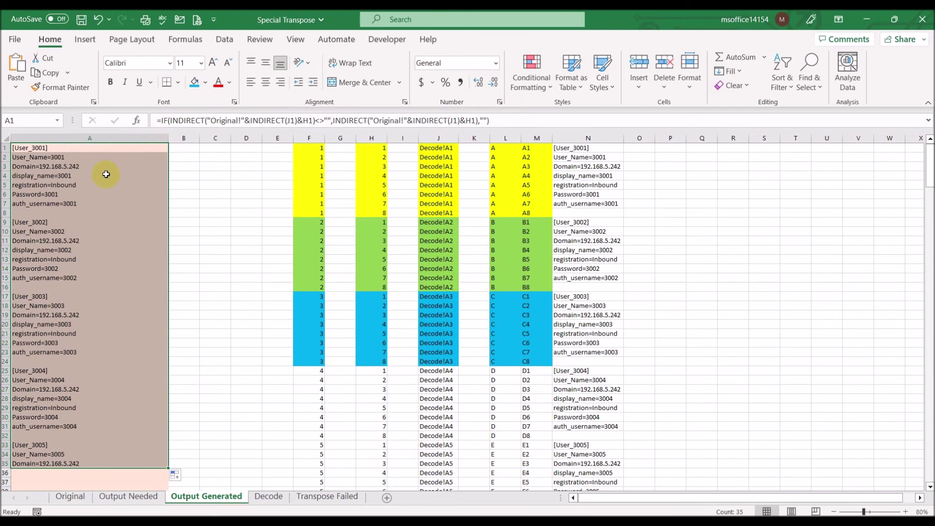
click(100, 149)
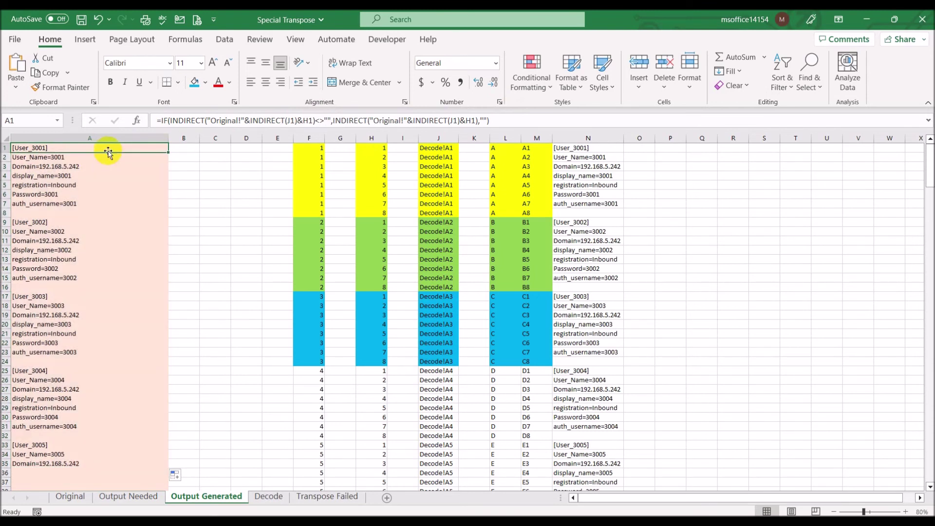
click(529, 136)
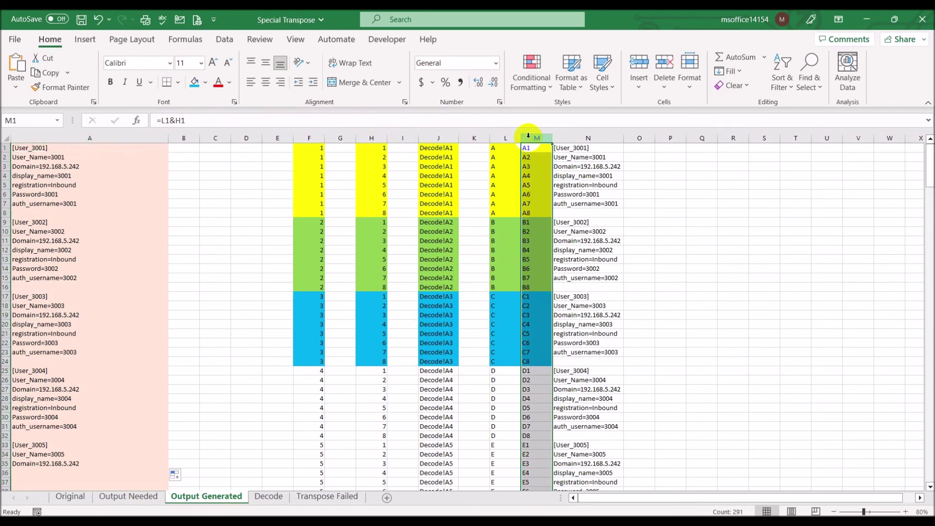
click(35, 151)
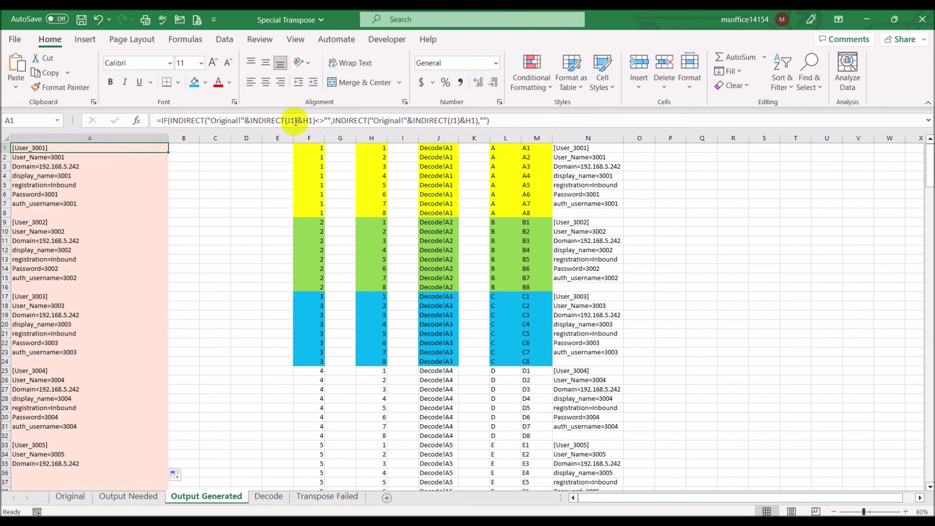
- In A1's formula, replace the first J1 reference with J1's own expression, "Decode!A"&F1, including its opening quotation mark
click(433, 148)
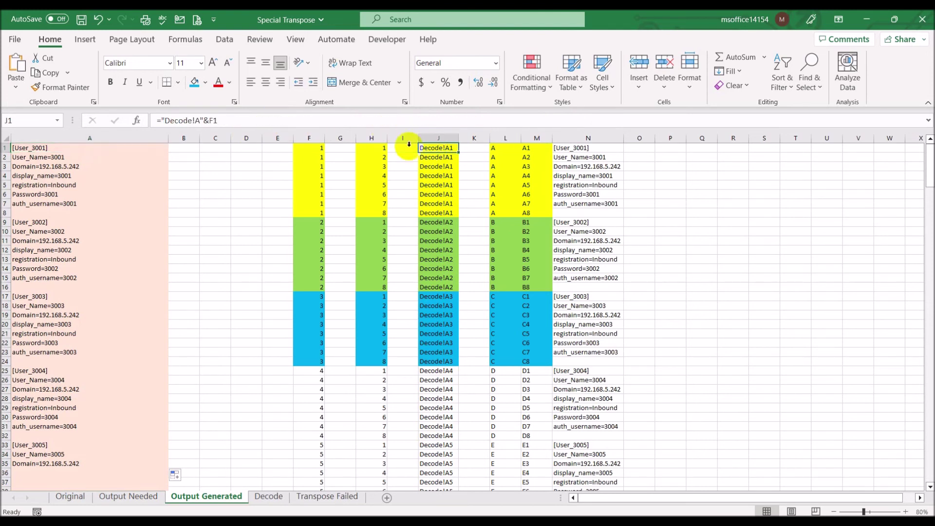
click(229, 120)
drag(230, 120, 164, 122)
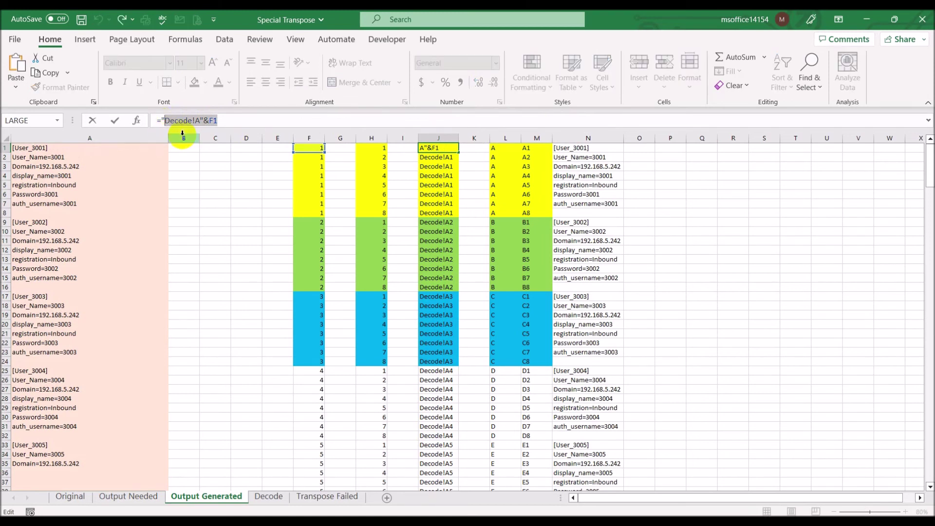
key(Escape)
click(122, 147)
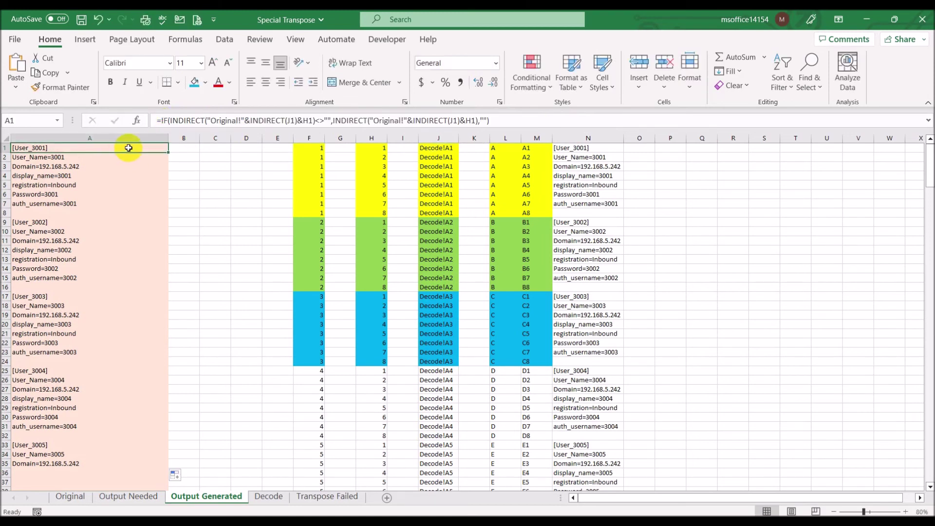
click(296, 119)
key(BackSpace)
key(BackSpace)
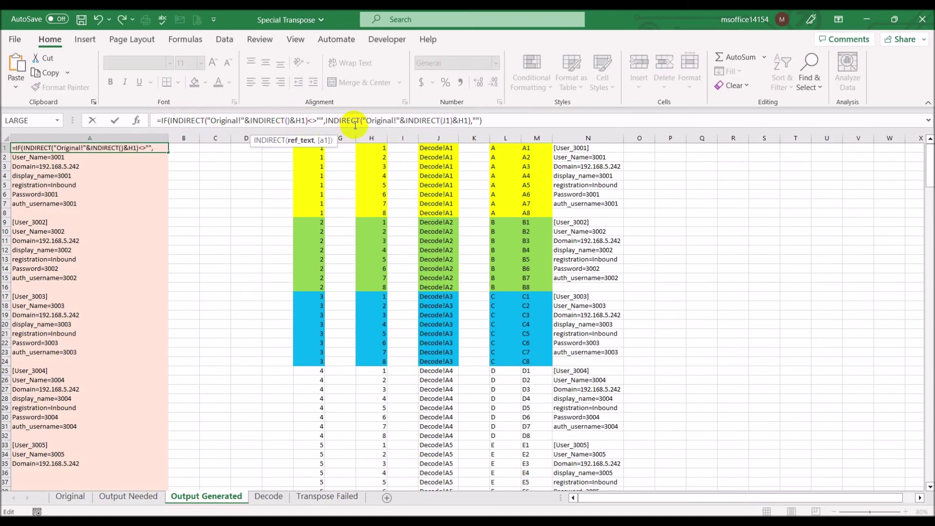
text("Decode!A"&F1)
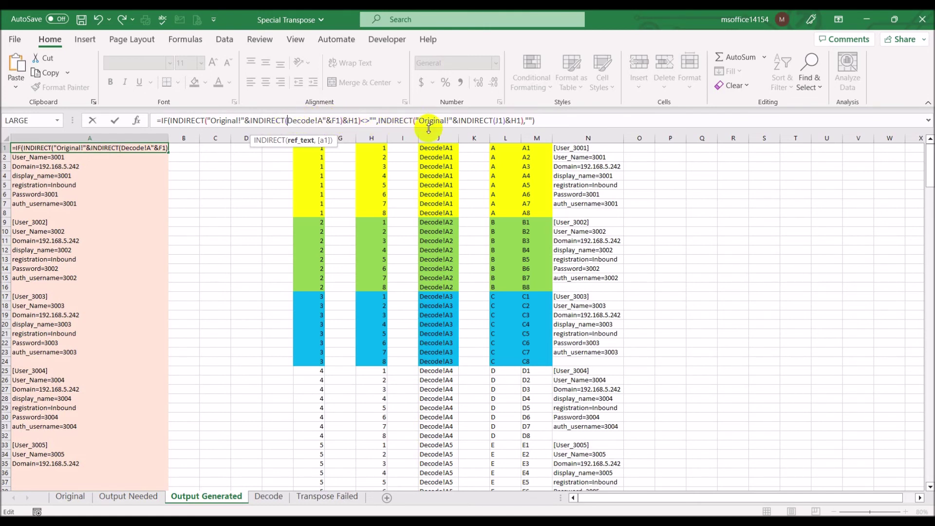
text(")
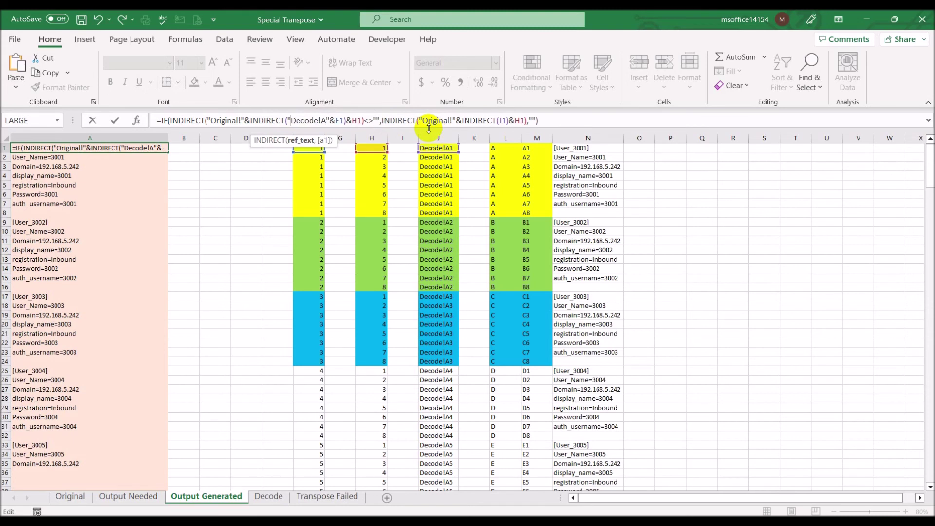
- Replace the remaining J1 reference in A1's formula with "Decode!A"&F1 and commit the formula
click(506, 120)
key(BackSpace)
key(BackSpace)
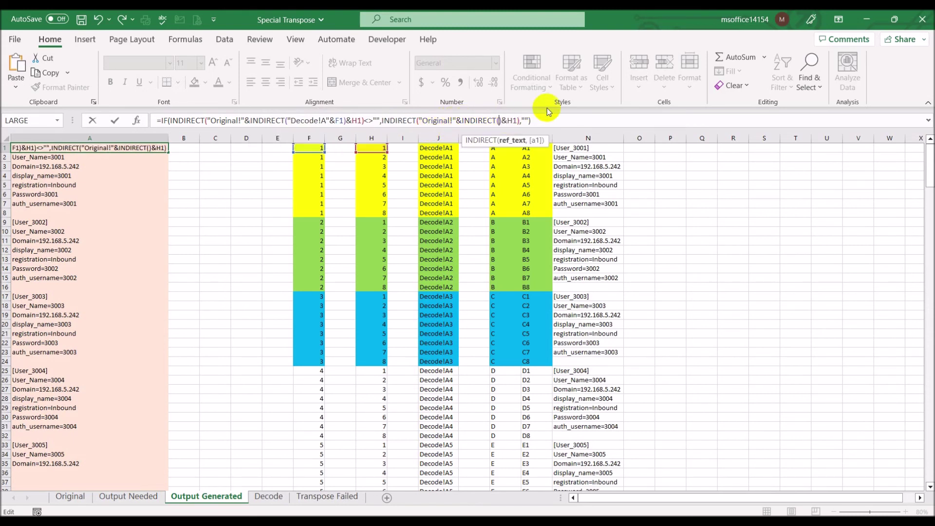
text("Decode!A"&F1)
key(Return)
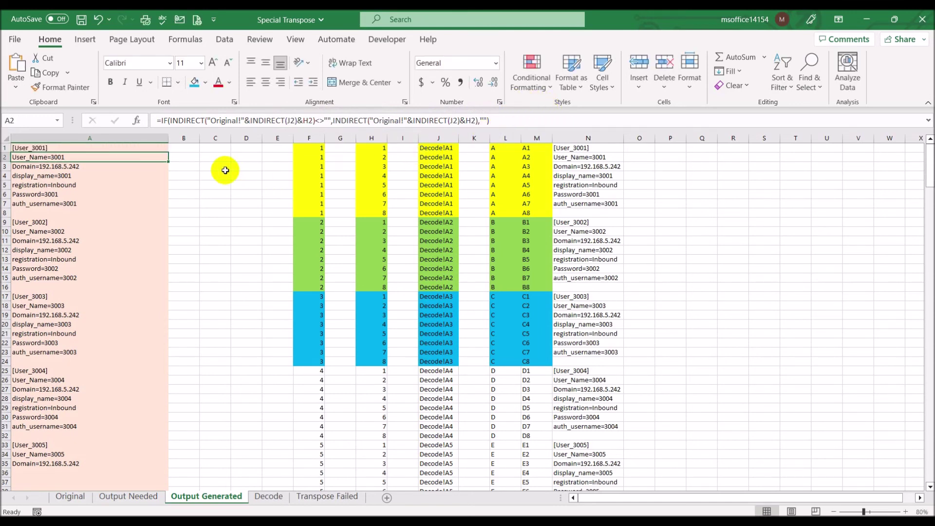
- Fill the A1 formula based on F1 and H1 down column A to row 35 and select column F
click(144, 148)
double_click(167, 151)
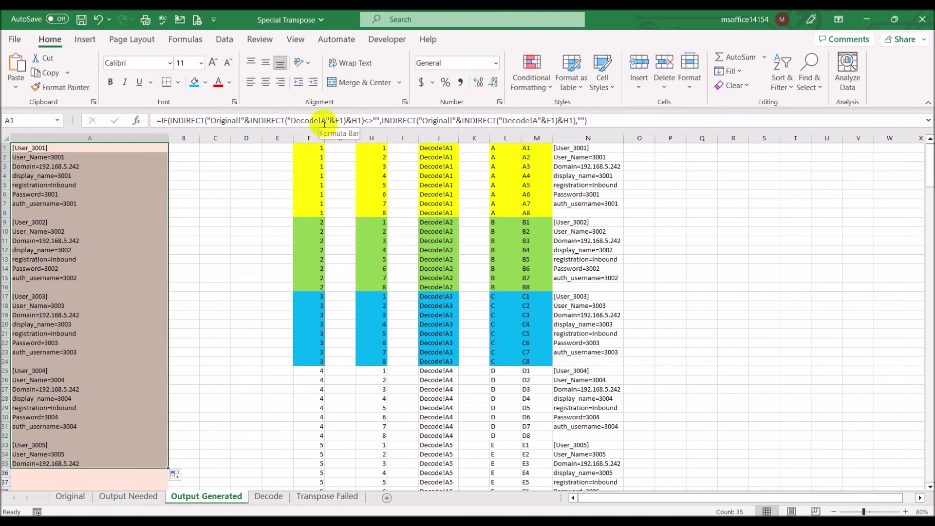
click(310, 138)
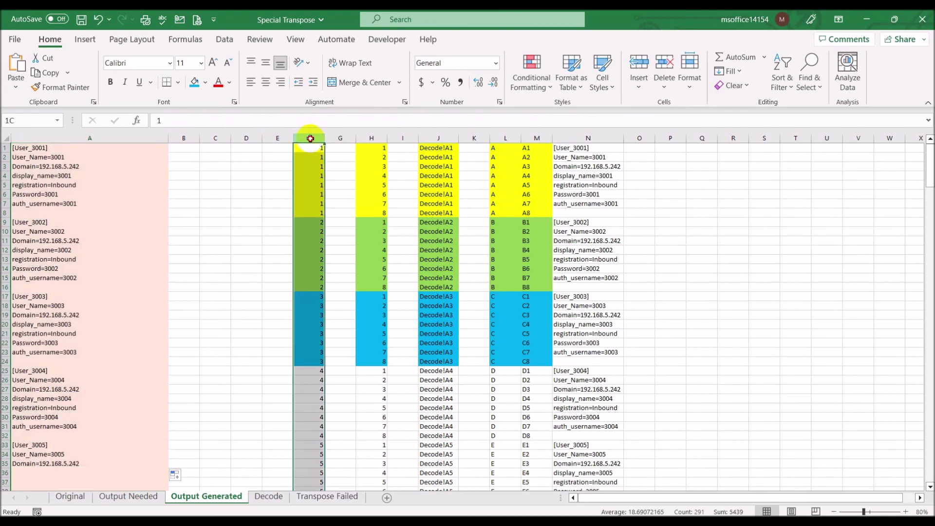
- Clear the contents of helper columns J through N on the Output Generated sheet
click(137, 147)
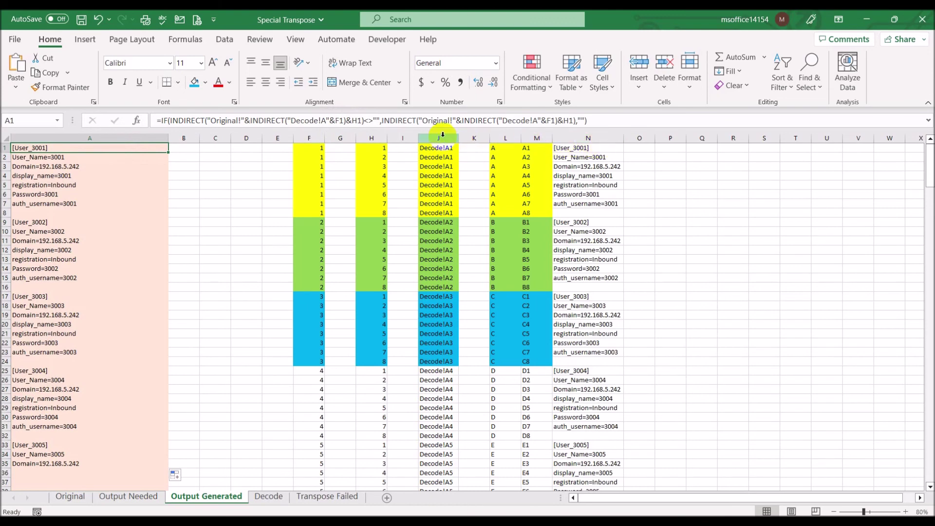
drag(438, 138, 568, 140)
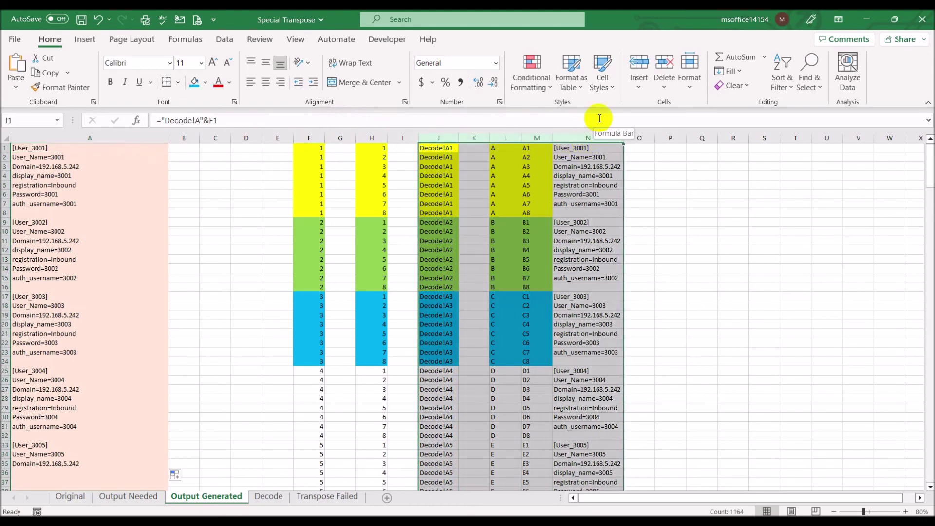
key(Delete)
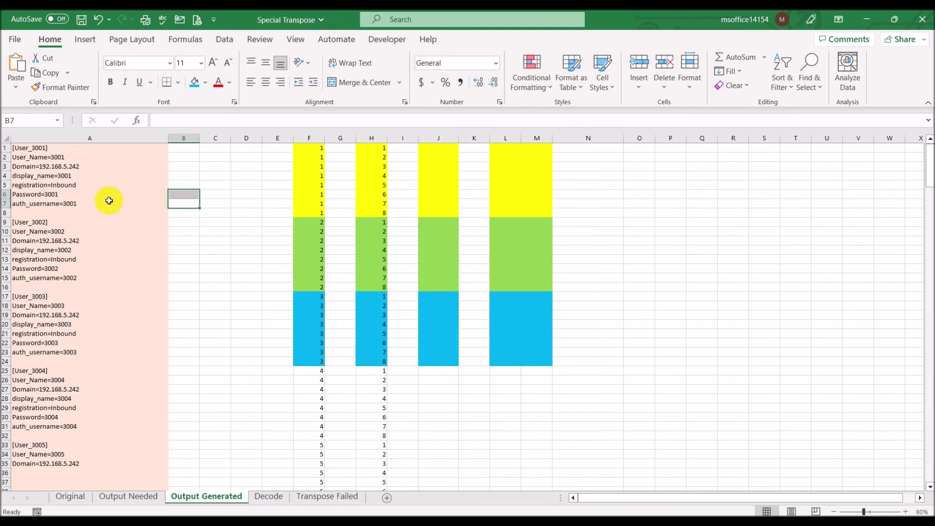
- Shade A1:A8 yellow and A9:A16 light green to match the colour blocks in columns F and H
drag(34, 146, 33, 215)
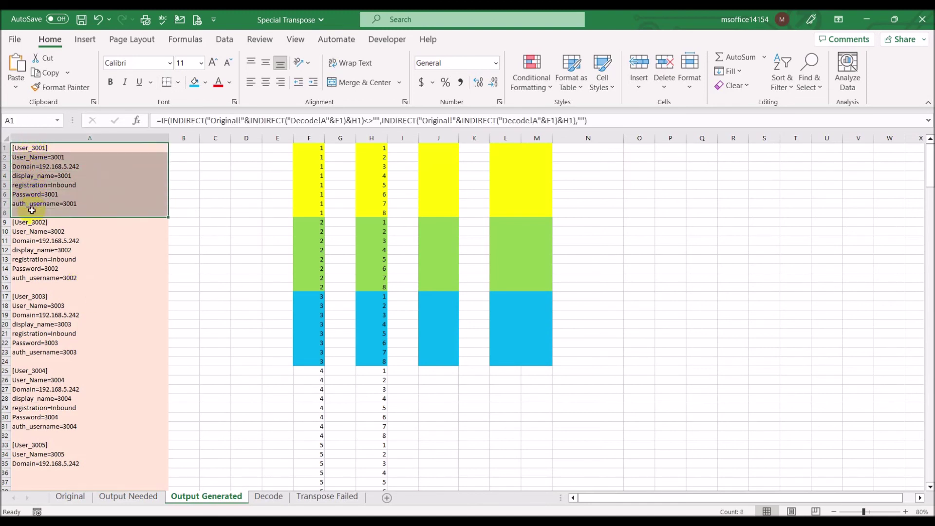
click(205, 82)
click(224, 198)
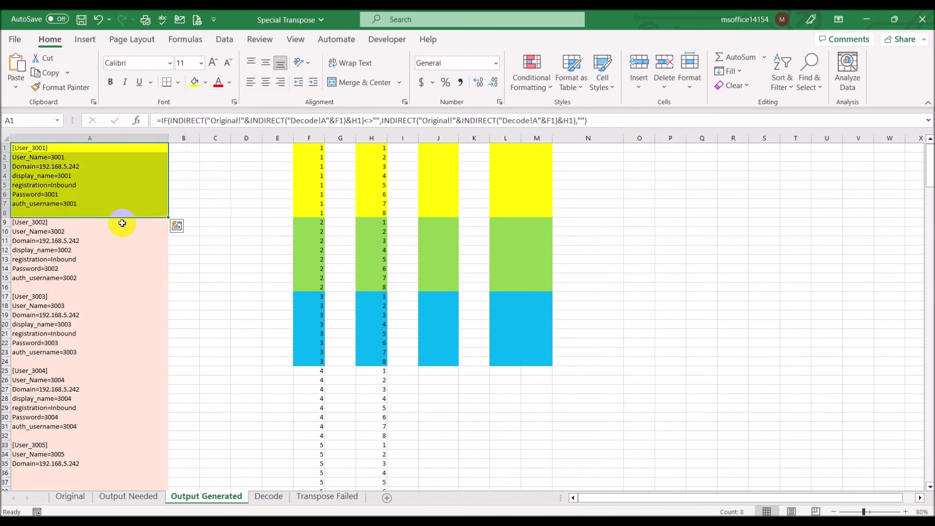
drag(73, 221, 85, 287)
click(205, 84)
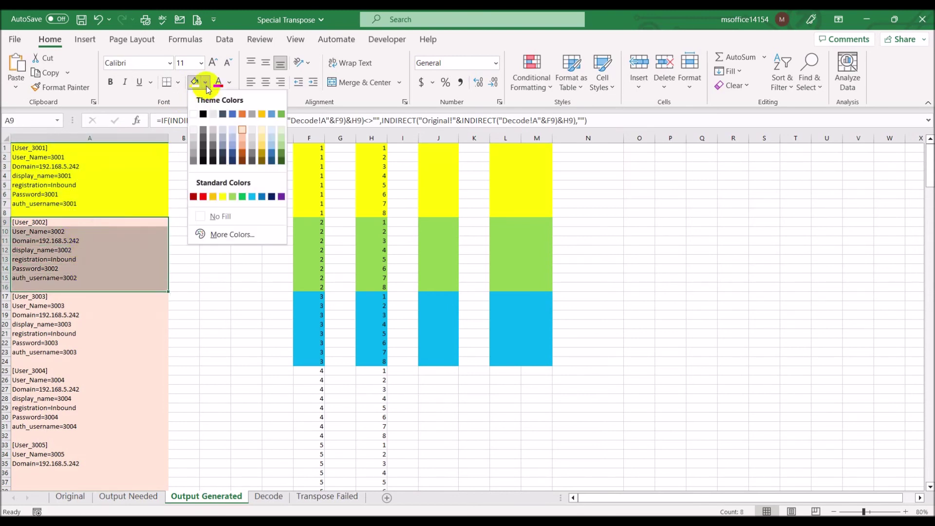
click(235, 197)
- Shade the third user record, A17:A24, light blue
drag(69, 296, 70, 359)
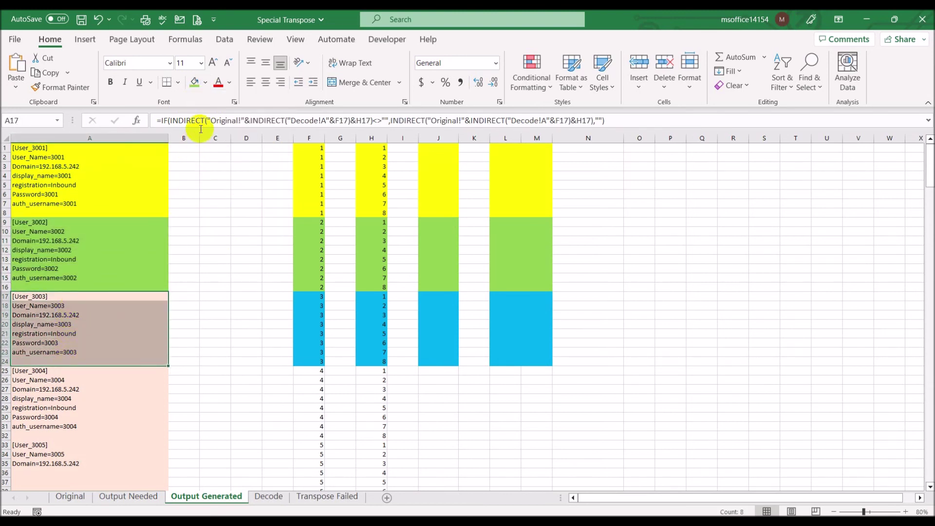
click(205, 83)
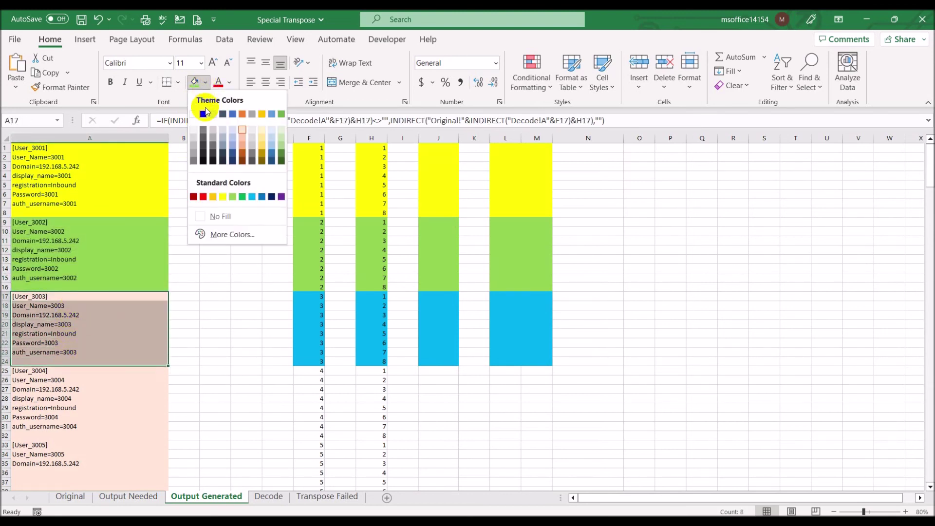
click(251, 197)
click(808, 258)
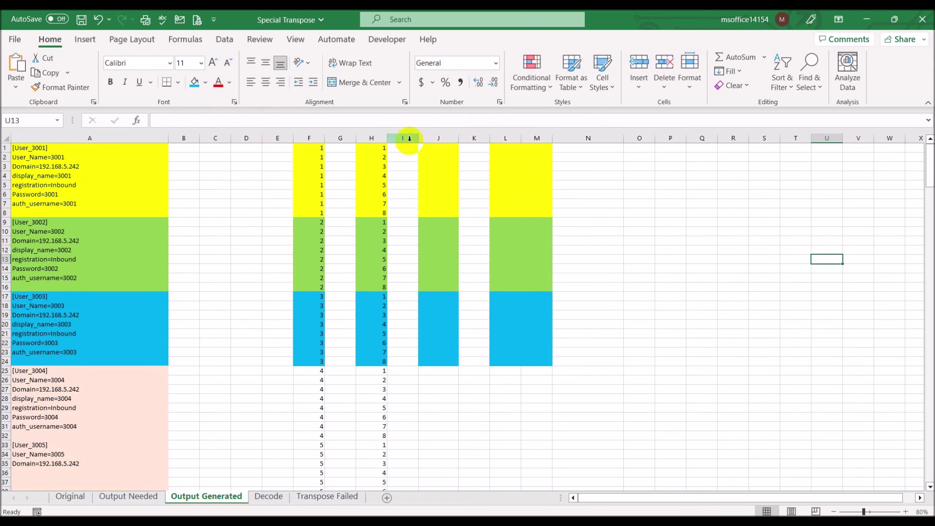
- Delete columns I through P from the Output Generated sheet and switch to the Original sheet
drag(402, 138, 667, 141)
right_click(602, 135)
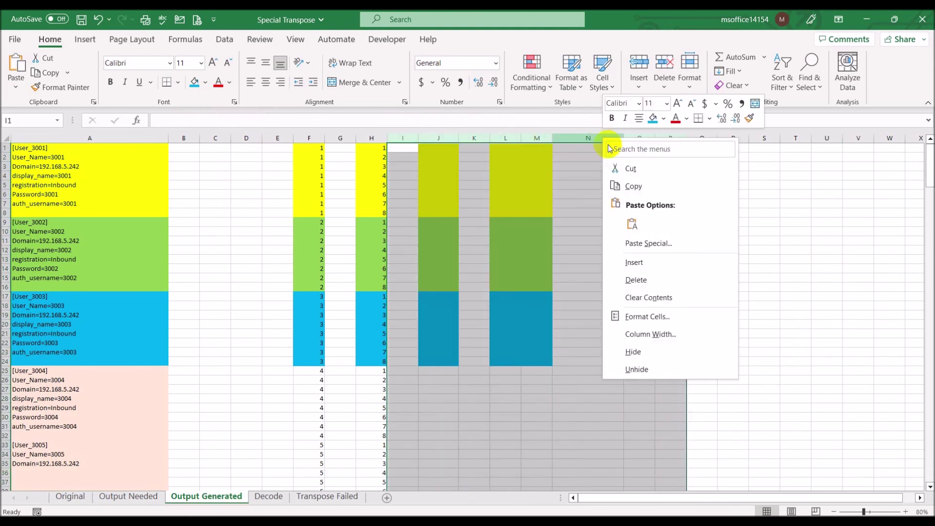
click(655, 280)
click(655, 281)
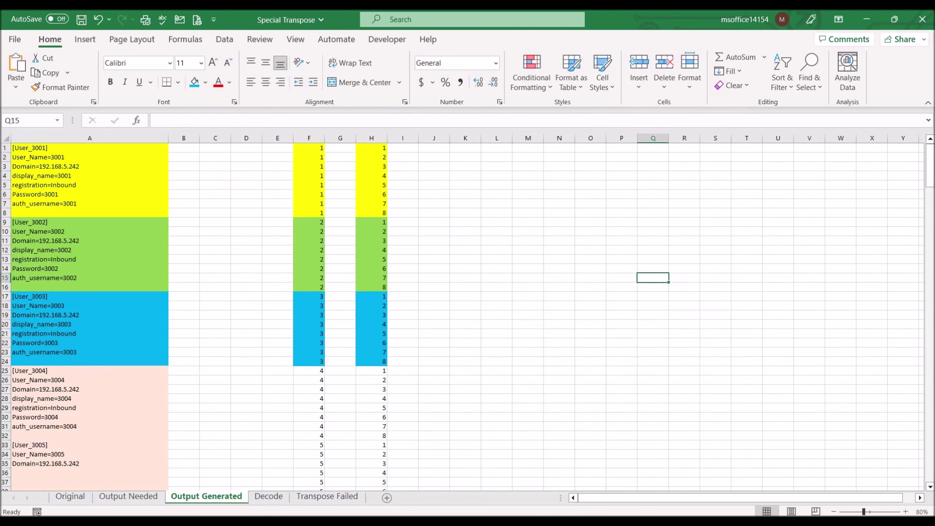
click(70, 496)
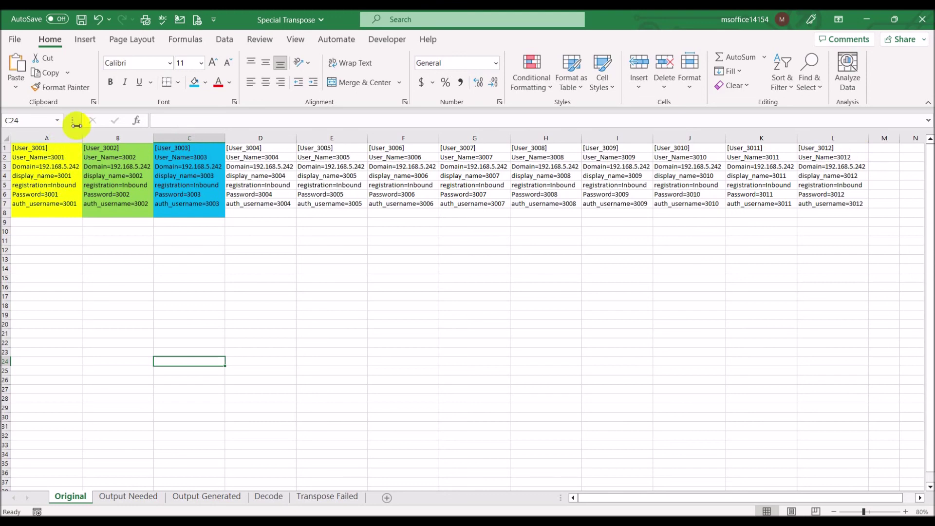
- Compare the stacked user records in column A of the Output Needed and Output Generated sheets
click(127, 496)
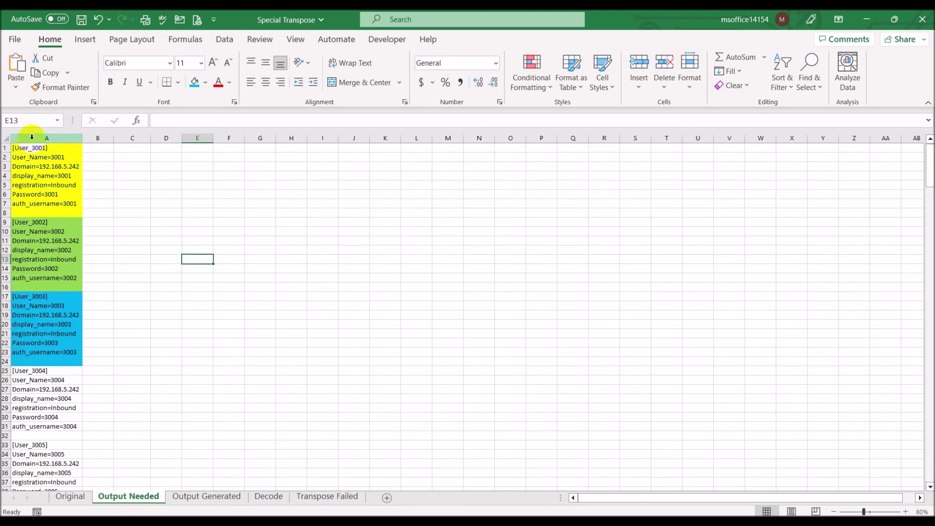
click(241, 495)
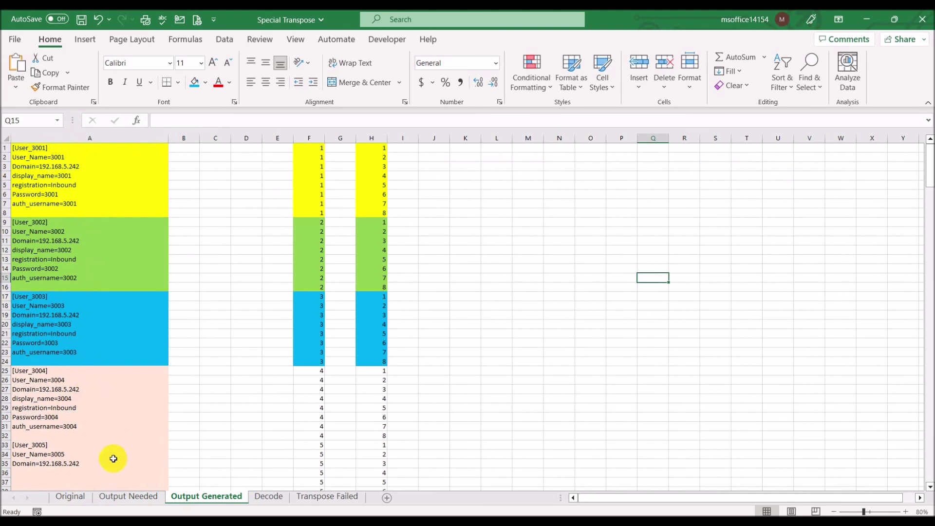
click(129, 496)
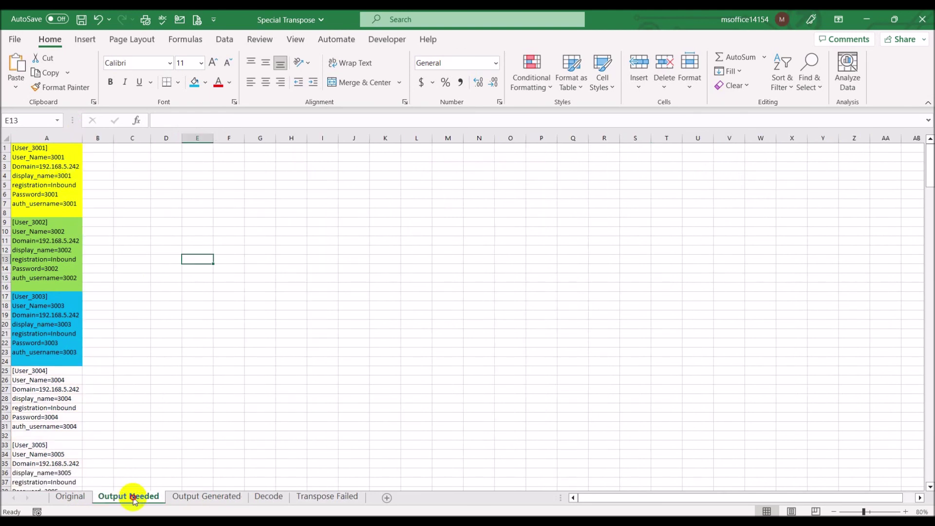
click(189, 497)
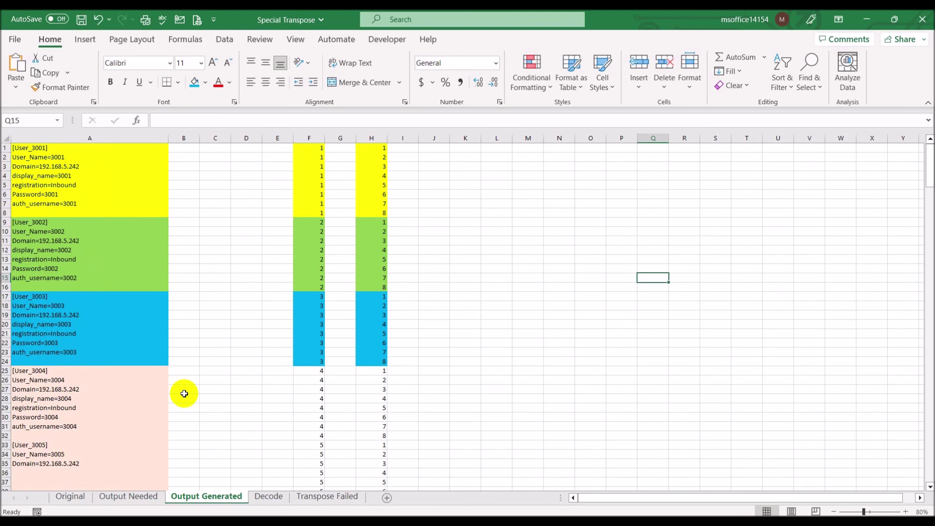
- Review the user headers in A1:L1 of the Original sheet
click(71, 497)
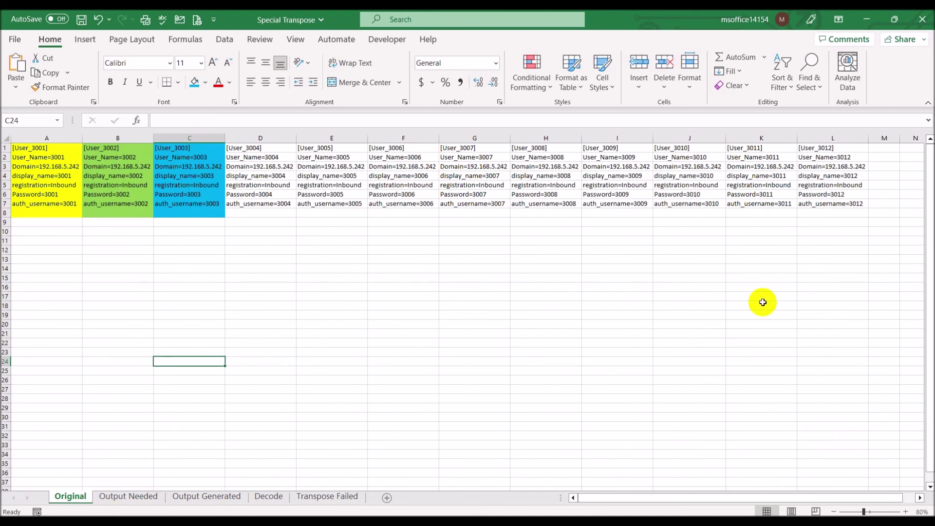
click(48, 137)
drag(43, 147, 812, 146)
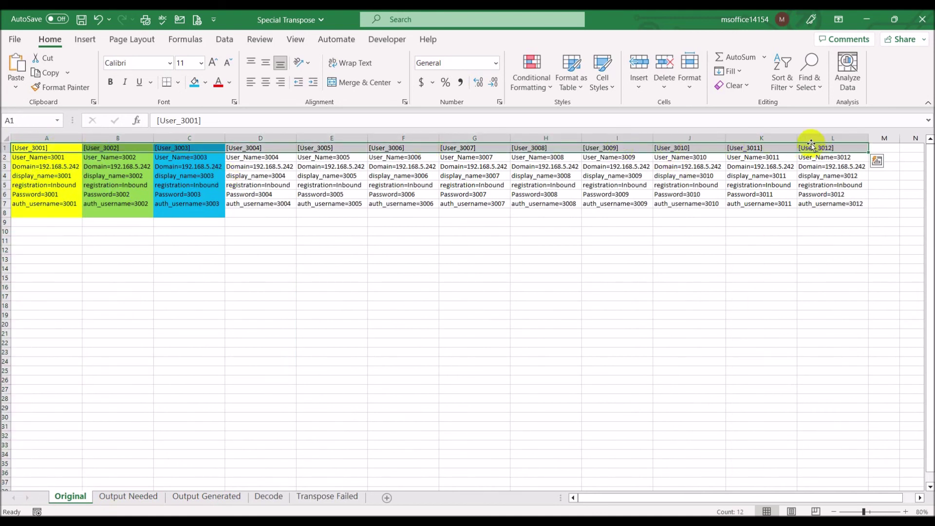
click(816, 259)
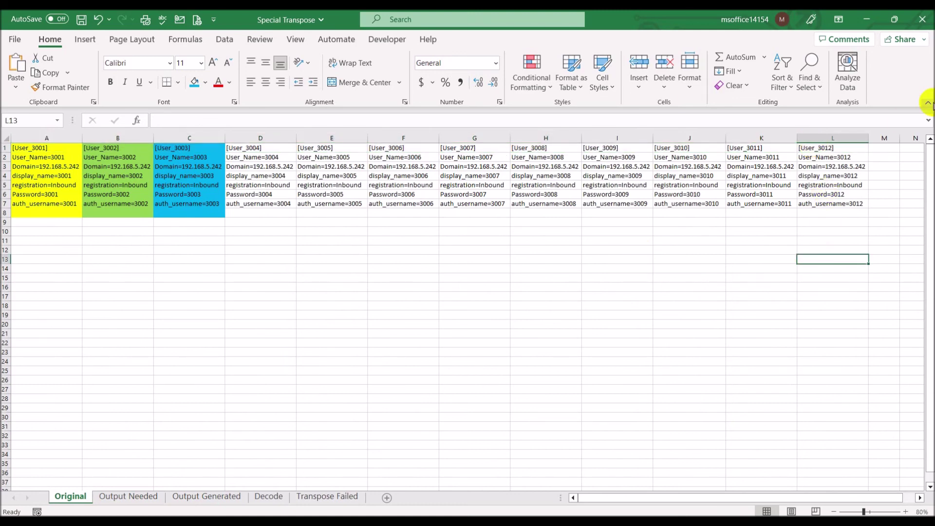
- Check the Output Needed and Output Generated sheets again and look through the column-letter list on the Decode sheet
click(126, 496)
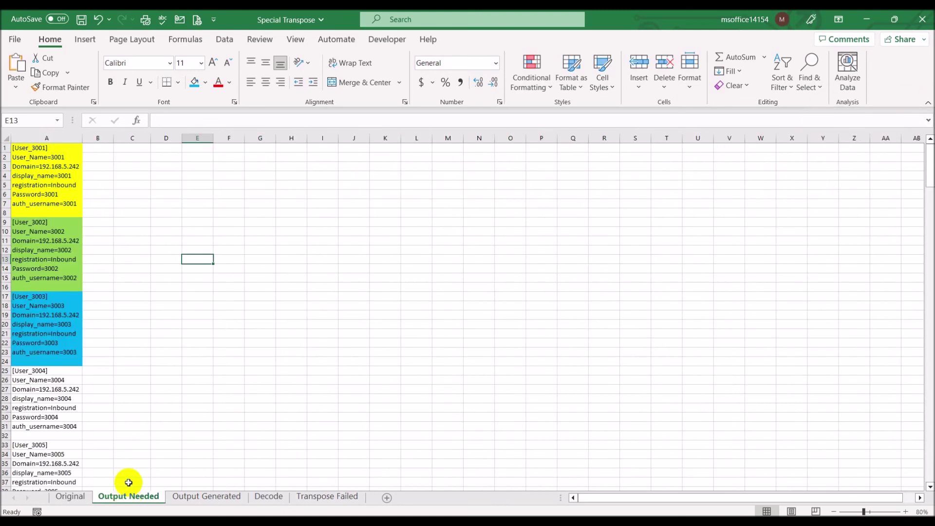
click(204, 496)
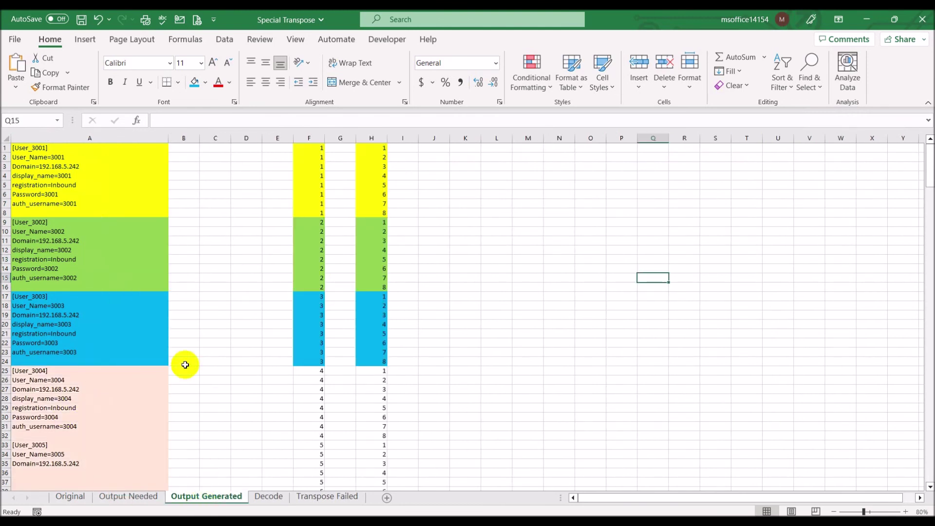
scroll(146, 384, down, 2)
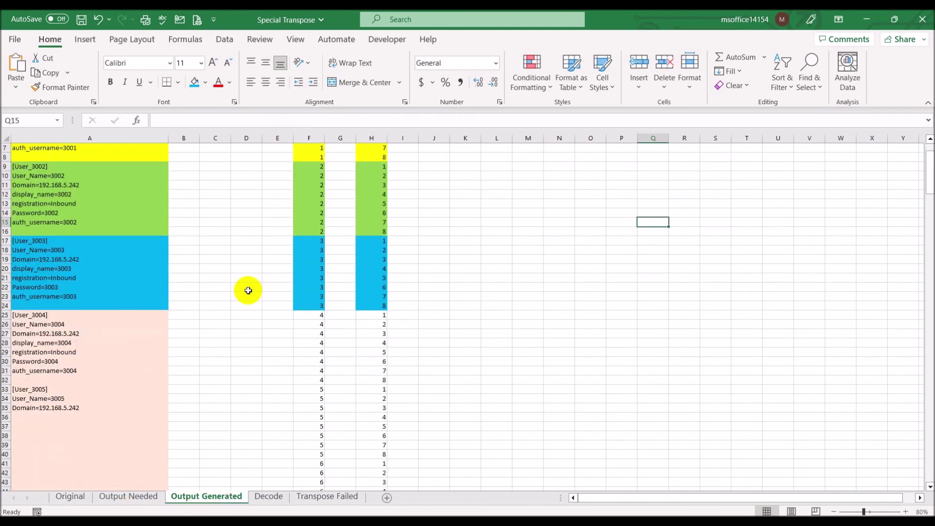
click(266, 496)
scroll(163, 279, down, 12)
scroll(161, 289, down, 6)
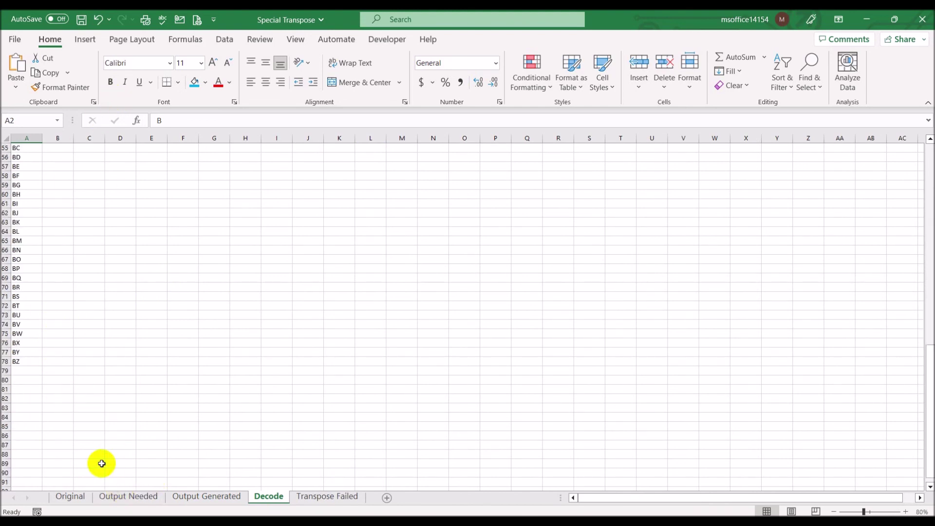
- Revisit the Output Needed sheet and inspect the combined INDIRECT formula in cell A9 of Output Generated
click(117, 496)
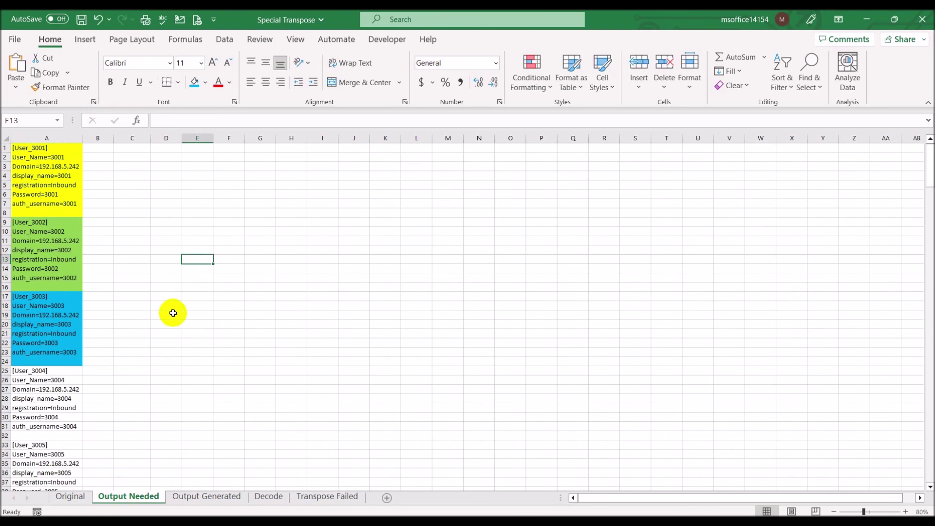
click(206, 496)
click(110, 167)
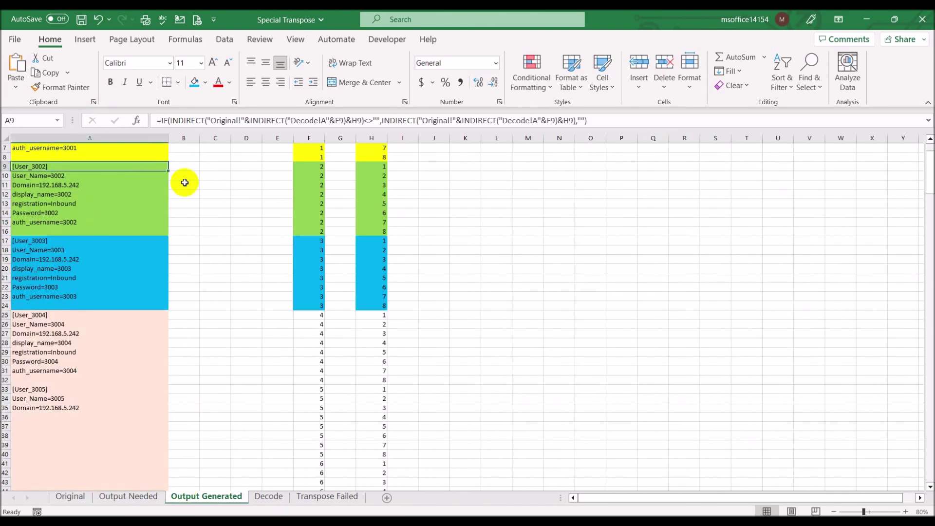
scroll(184, 182, up, 2)
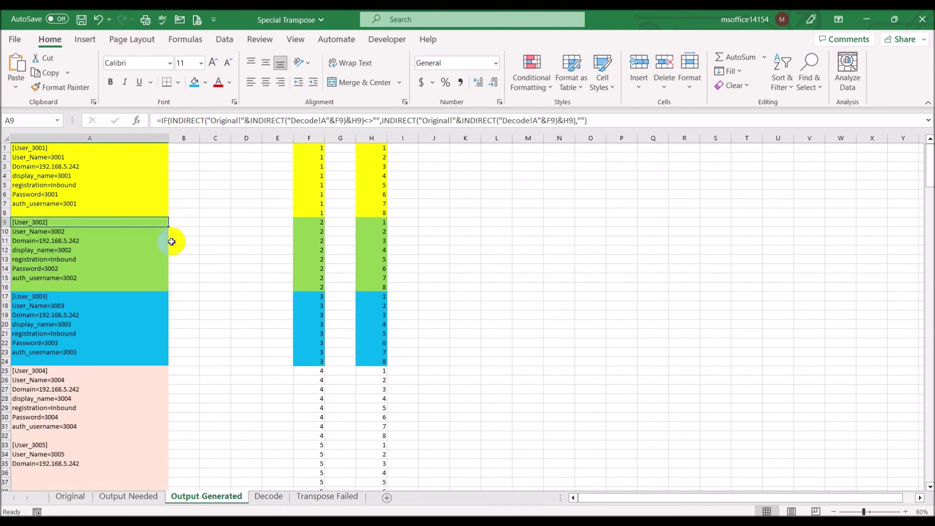